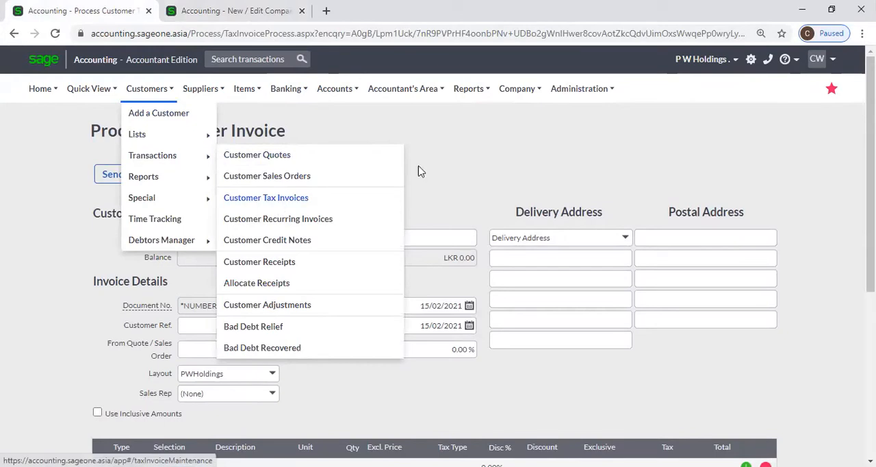
# Start a new customer tax invoice and look through the accounts offered for its first line.
pyautogui.click(486, 112)
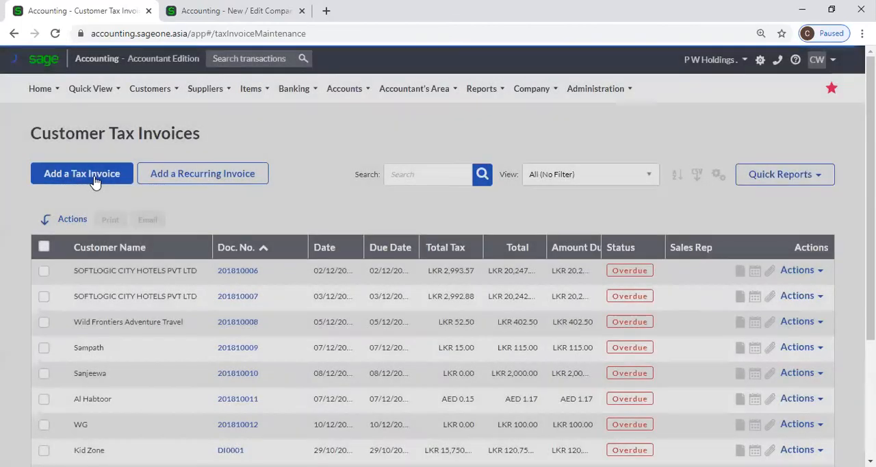
pyautogui.click(96, 175)
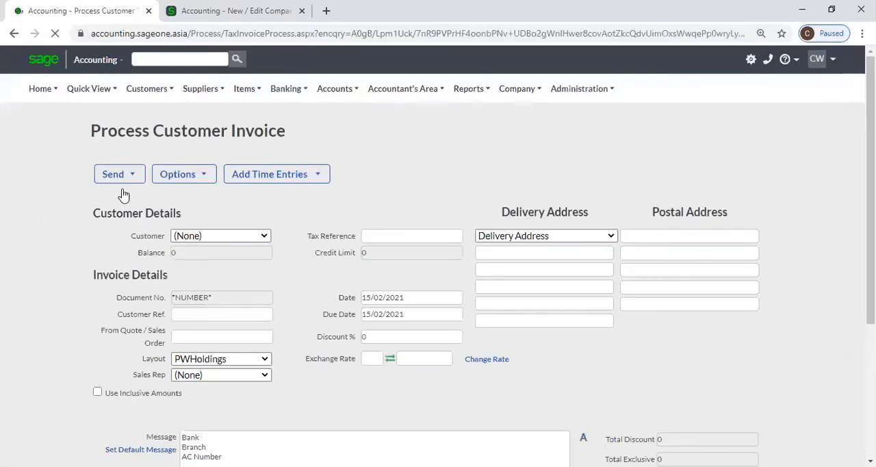
pyautogui.scroll(-2, 140, 327)
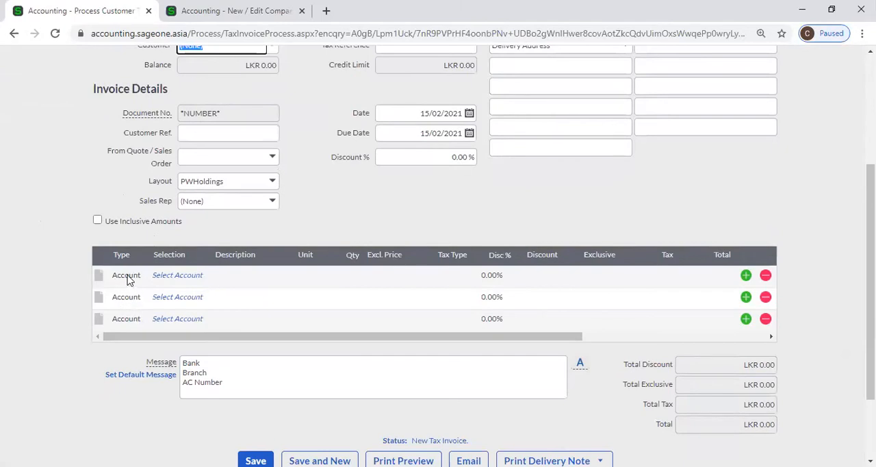
pyautogui.click(175, 280)
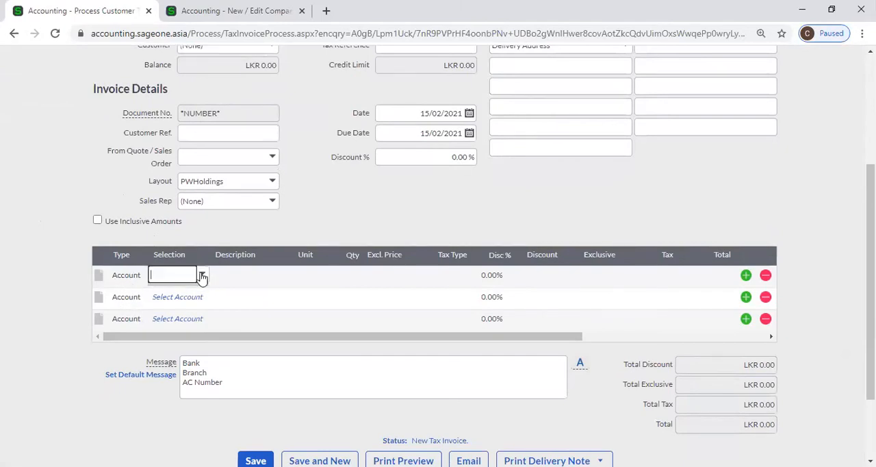
pyautogui.click(202, 275)
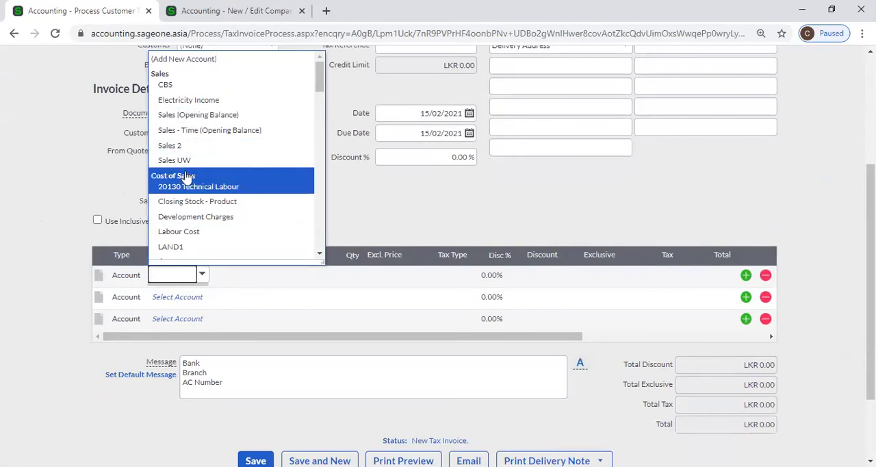
pyautogui.click(82, 202)
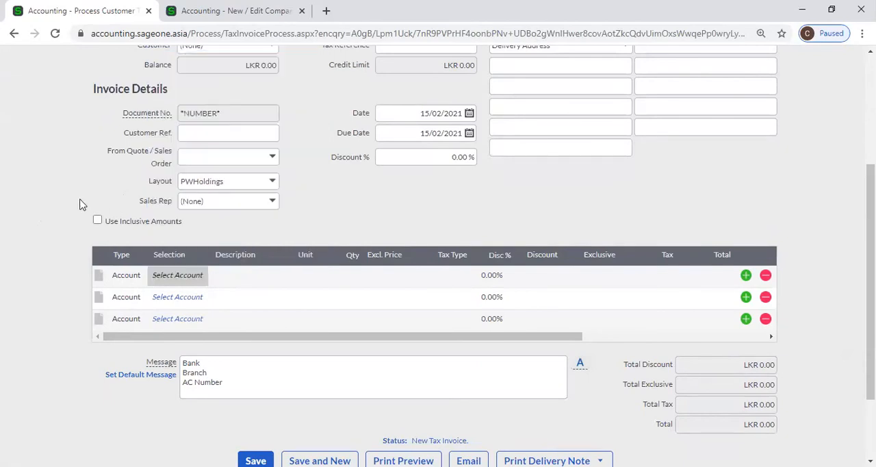
# In the company's Customer and Supplier Settings, turn off Use Account as default document line type selection.
pyautogui.click(203, 15)
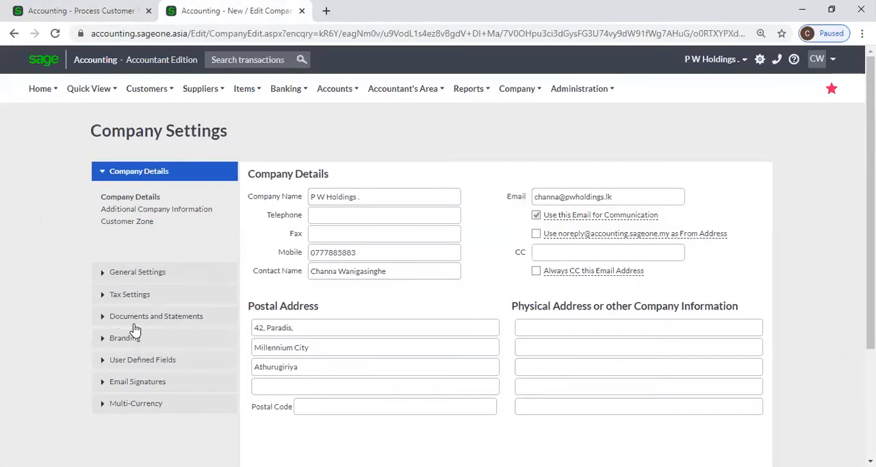
pyautogui.click(139, 273)
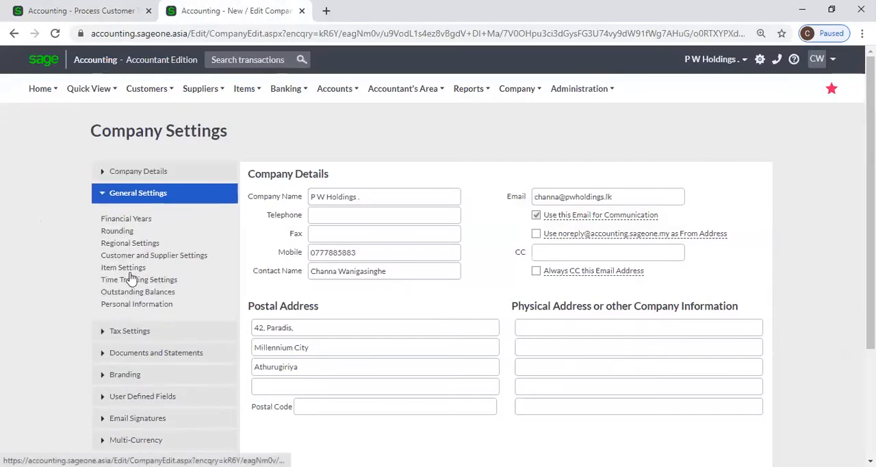
pyautogui.click(127, 270)
pyautogui.click(147, 257)
pyautogui.click(538, 295)
pyautogui.click(539, 295)
pyautogui.click(539, 296)
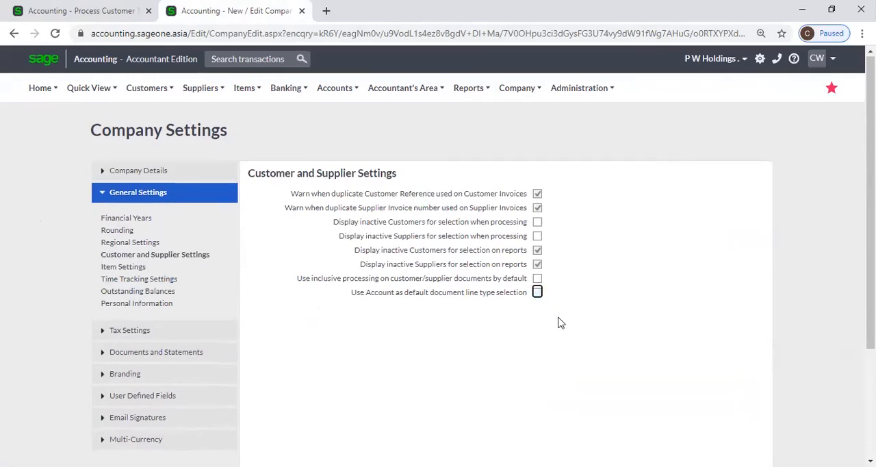
pyautogui.scroll(-3, 559, 316)
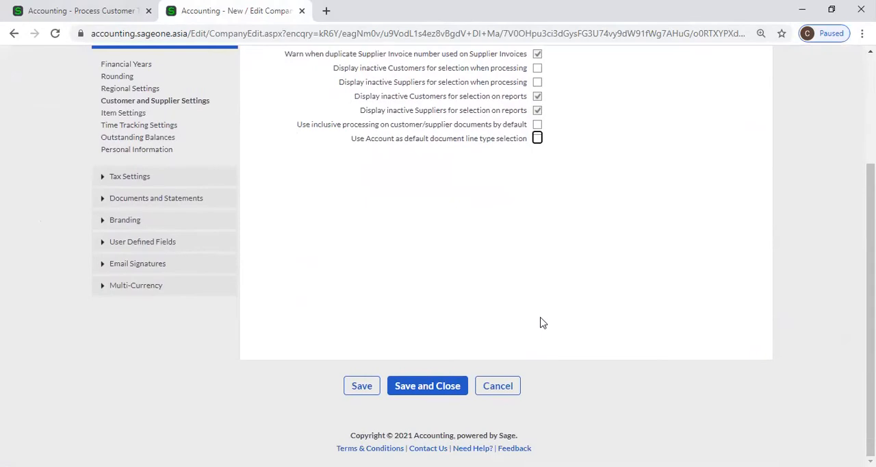
pyautogui.scroll(1, 531, 331)
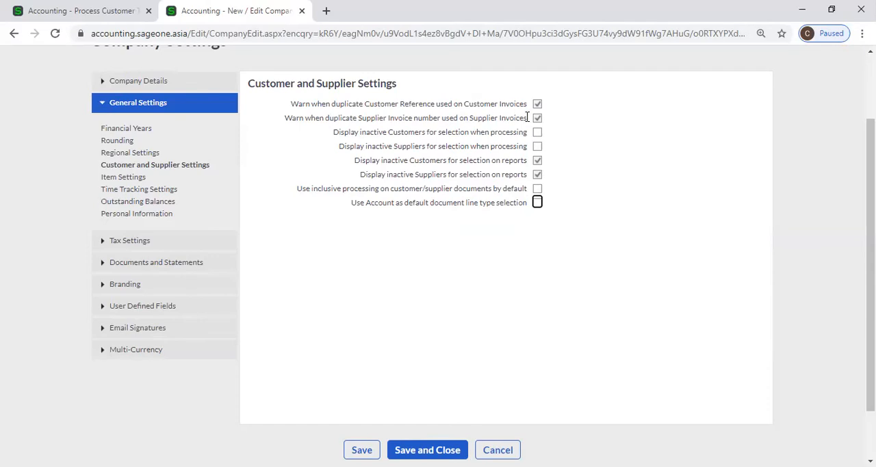
# Start a new supplier invoice from the Supplier Invoices list.
pyautogui.click(64, 6)
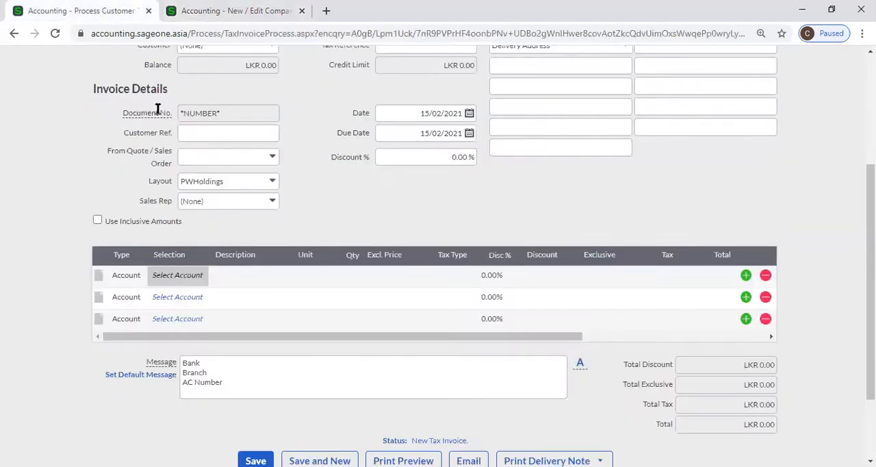
pyautogui.scroll(4, 153, 100)
pyautogui.click(200, 88)
pyautogui.moveTo(211, 158)
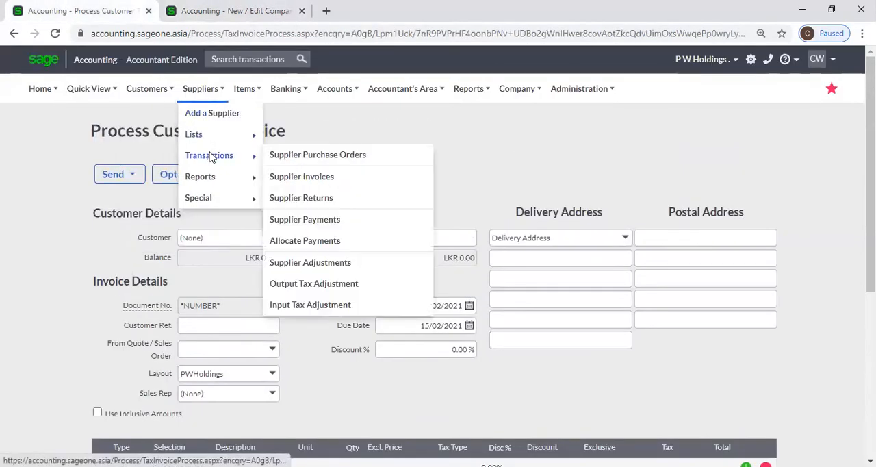
pyautogui.click(299, 178)
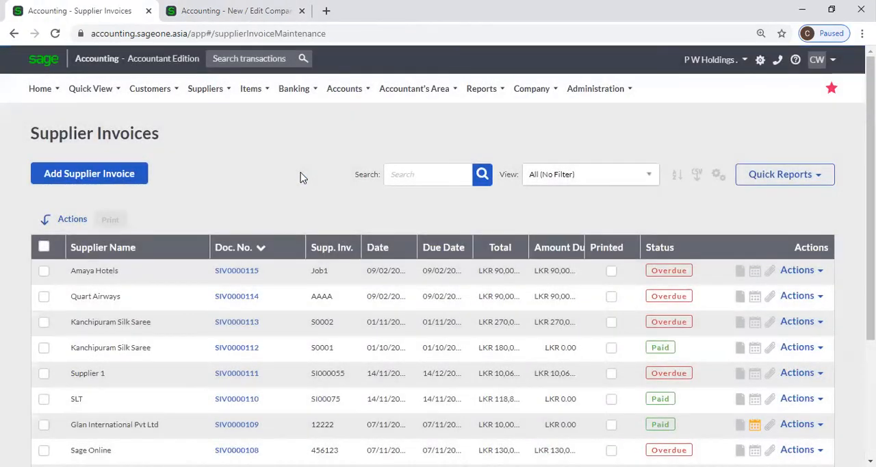
pyautogui.click(89, 182)
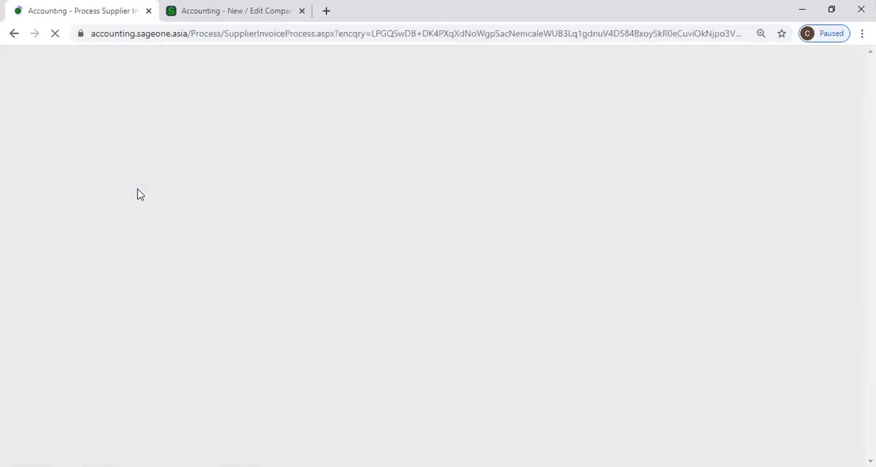
pyautogui.click(197, 331)
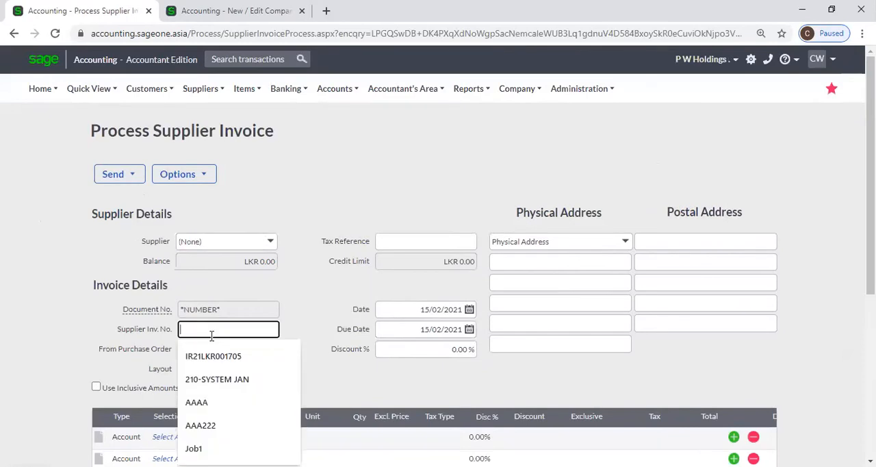
pyautogui.click(292, 297)
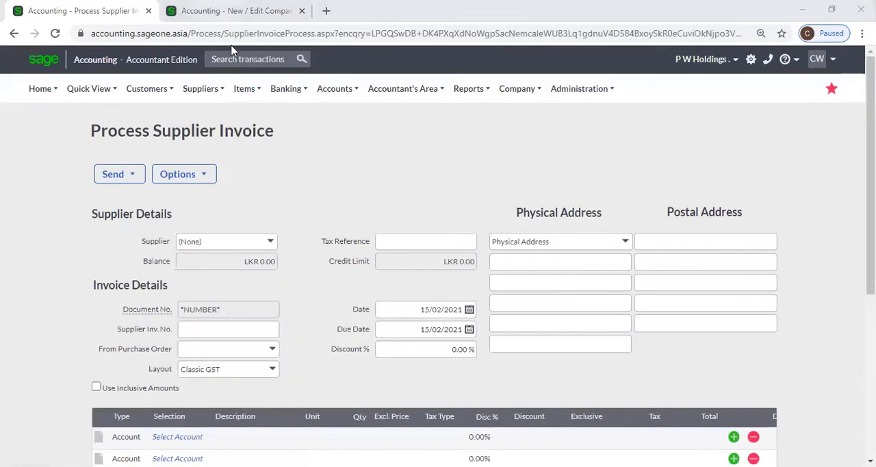
# Set the first line's type to Item on the supplier invoice.
pyautogui.click(233, 11)
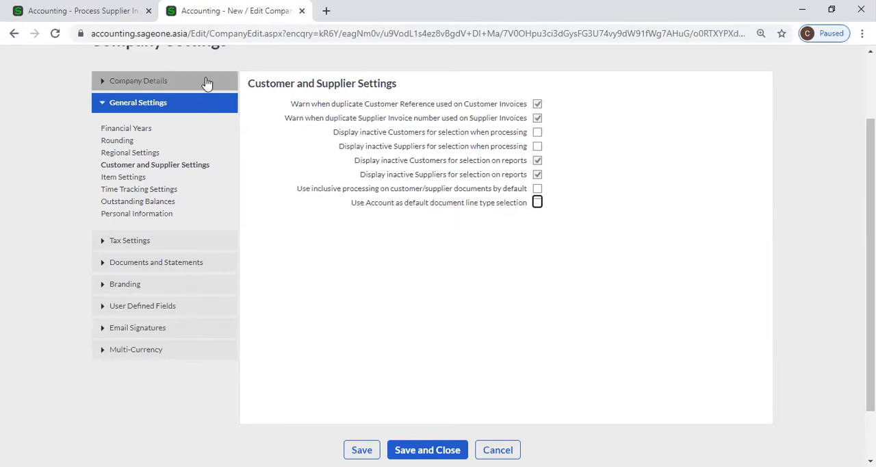
pyautogui.click(77, 5)
pyautogui.click(207, 9)
pyautogui.click(82, 10)
pyautogui.scroll(-1, 268, 370)
pyautogui.click(130, 374)
pyautogui.click(141, 373)
pyautogui.click(145, 389)
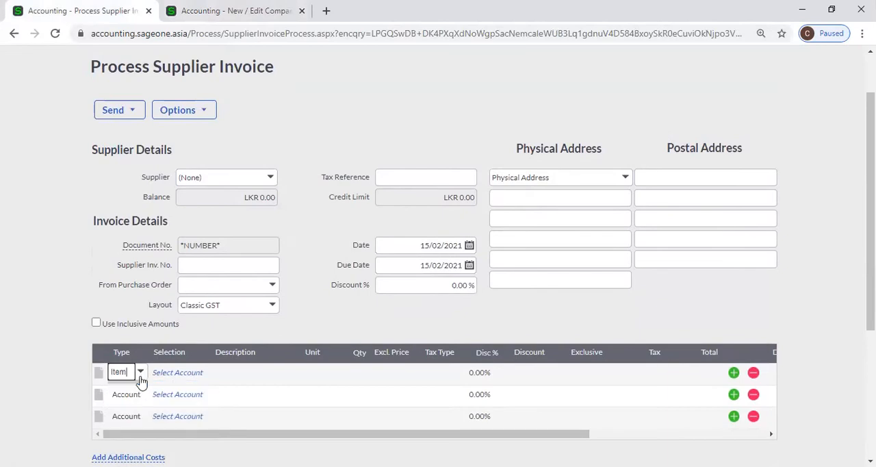
# Check the default document line type option in the company settings, then return to the supplier invoice.
pyautogui.click(219, 21)
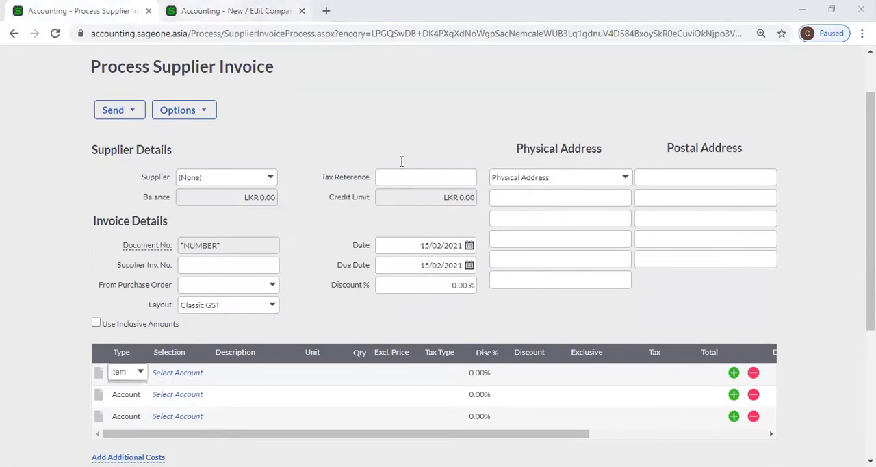
pyautogui.click(206, 11)
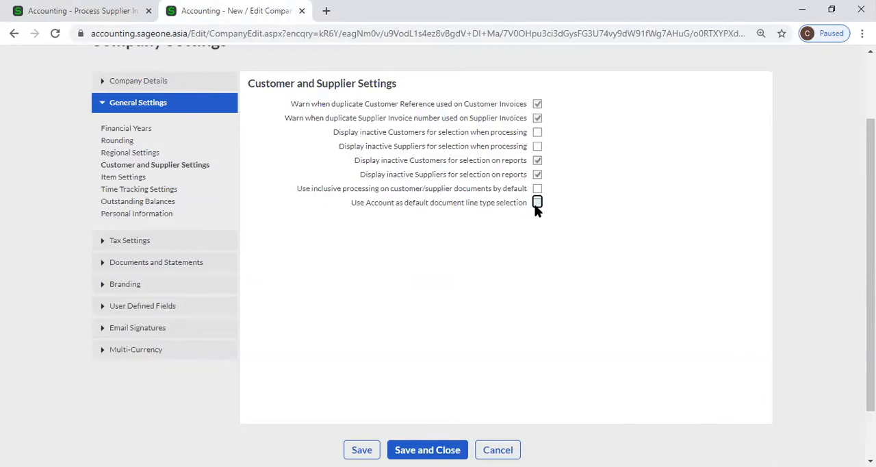
pyautogui.click(39, 6)
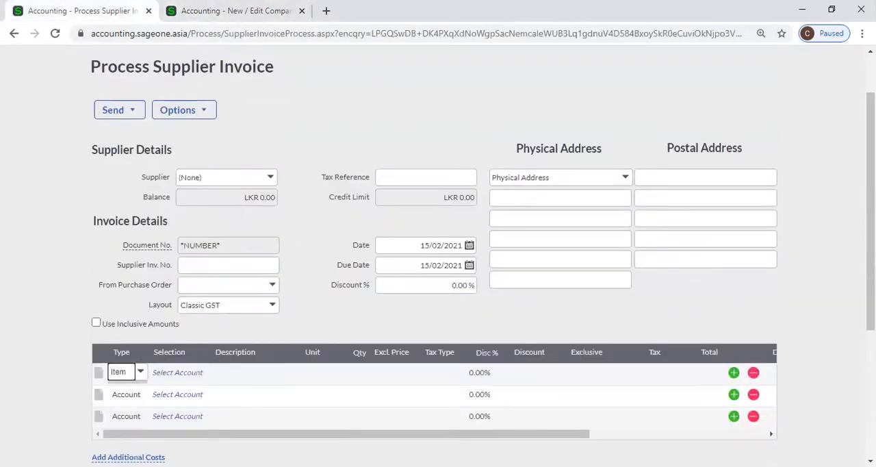
# Look through the items offered for the first supplier invoice line.
pyautogui.click(188, 376)
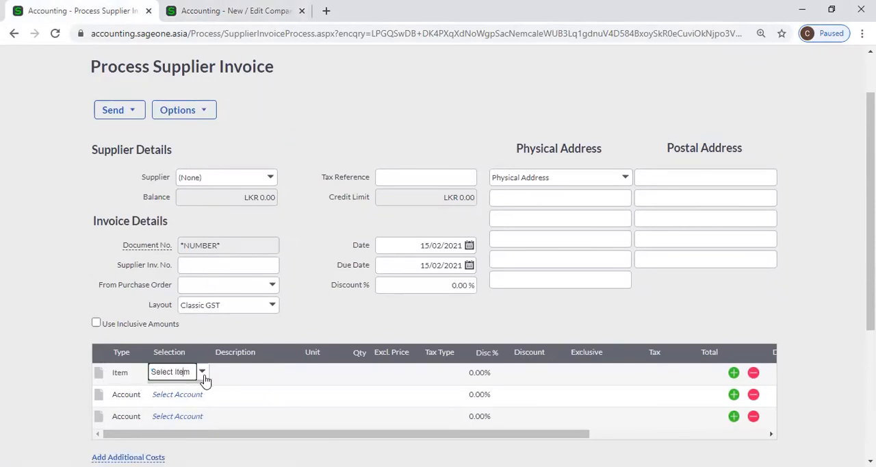
pyautogui.click(203, 374)
pyautogui.scroll(-5, 310, 254)
pyautogui.scroll(-3, 309, 253)
pyautogui.click(59, 364)
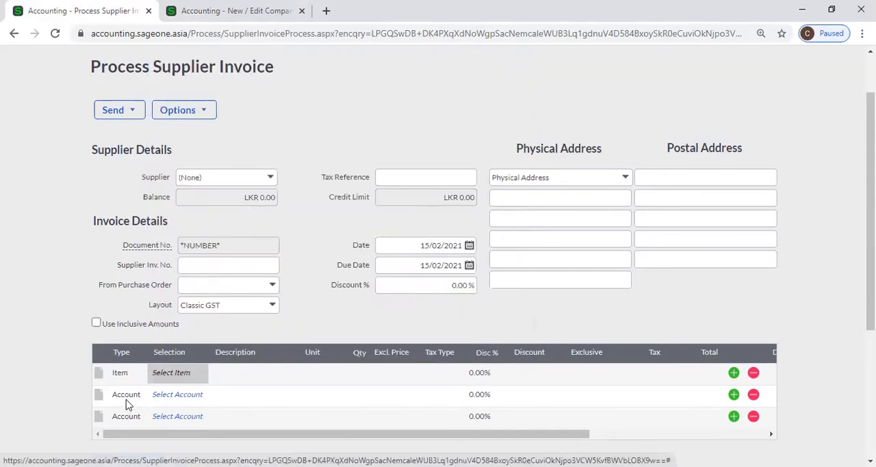
# Browse the accounts offered for the second supplier invoice line without choosing one.
pyautogui.click(195, 396)
pyautogui.click(205, 396)
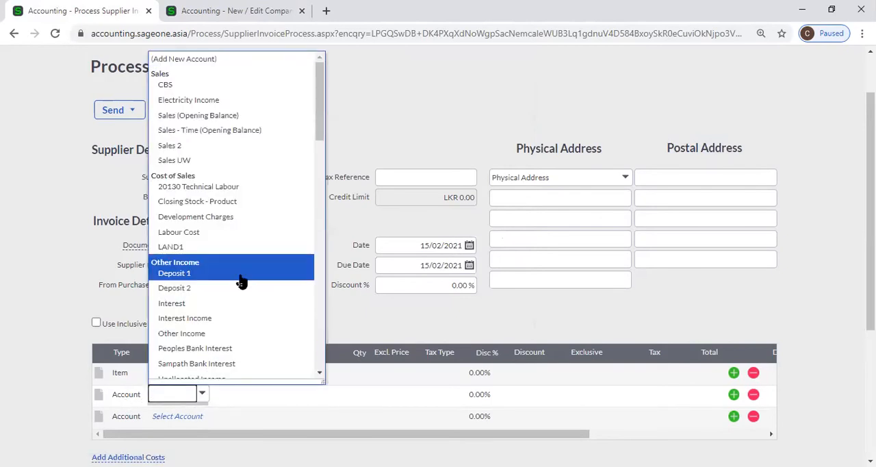
pyautogui.scroll(-14, 236, 281)
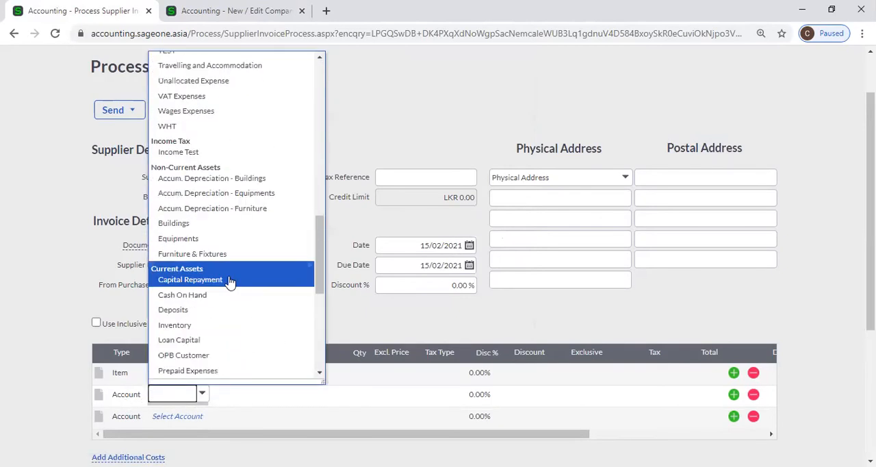
pyautogui.scroll(5, 251, 284)
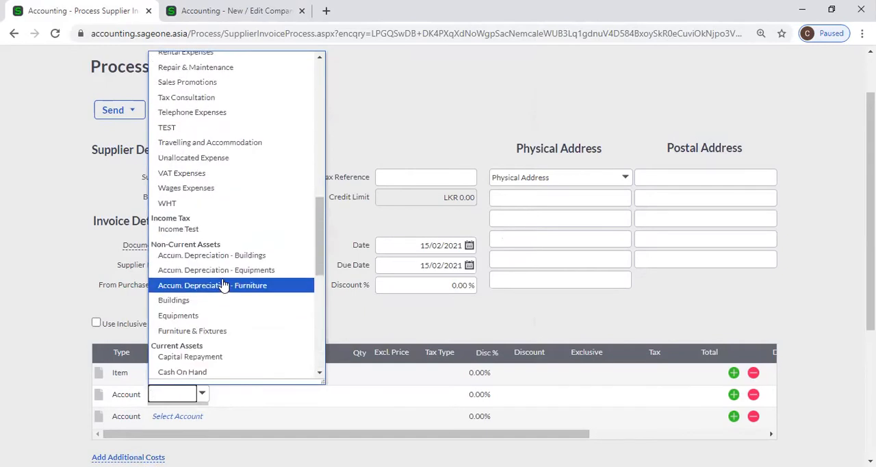
pyautogui.click(35, 285)
# Return to the company settings and examine the Item Settings and price lists.
pyautogui.click(233, 11)
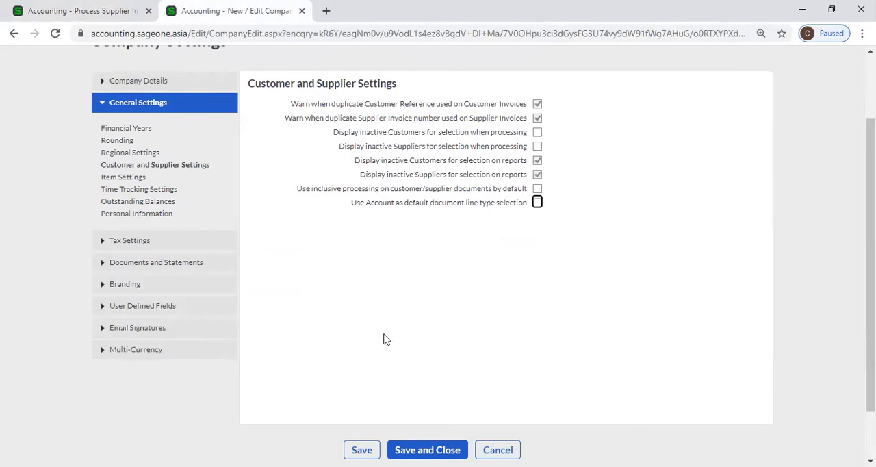
pyautogui.scroll(3, 390, 345)
pyautogui.moveTo(545, 96)
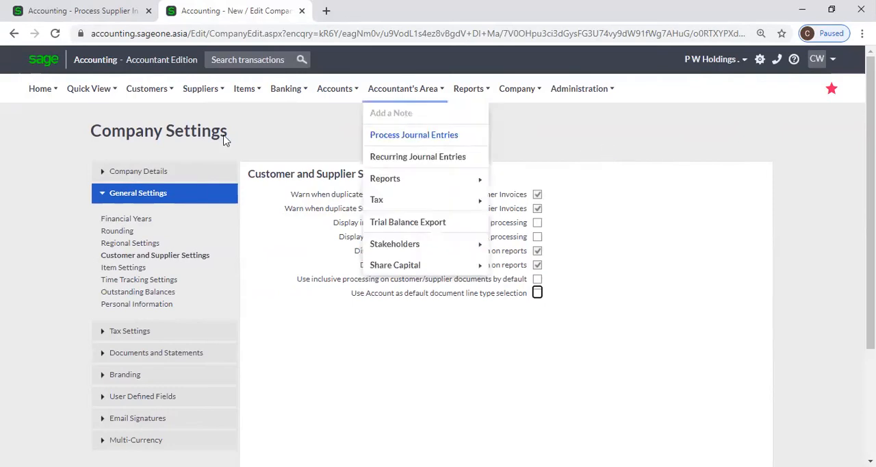
pyautogui.click(126, 268)
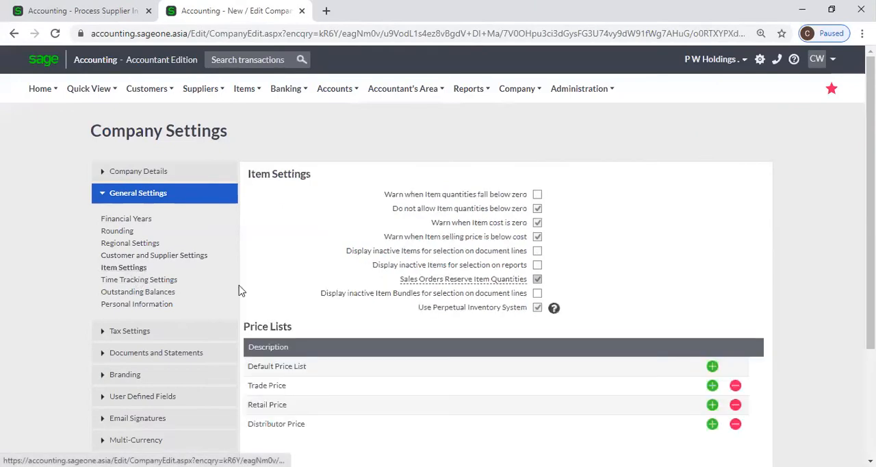
pyautogui.scroll(-1, 611, 260)
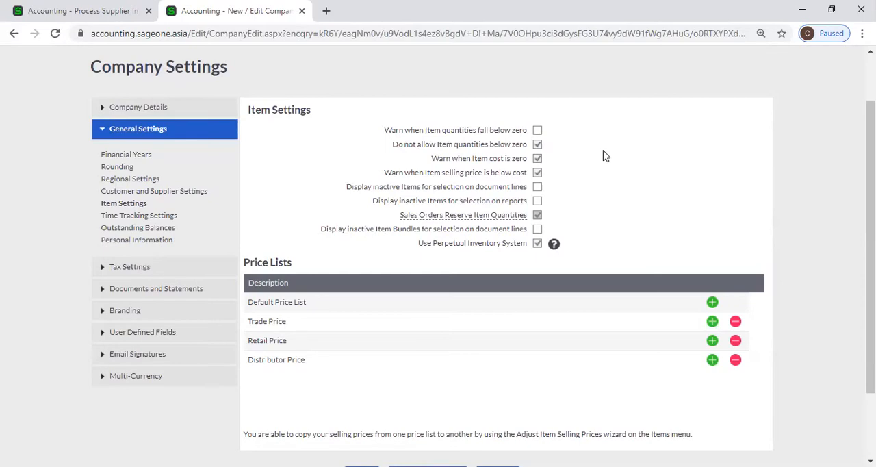
# Try to turn on Warn when Item quantities fall below zero, declining to allow negative item quantities.
pyautogui.click(537, 130)
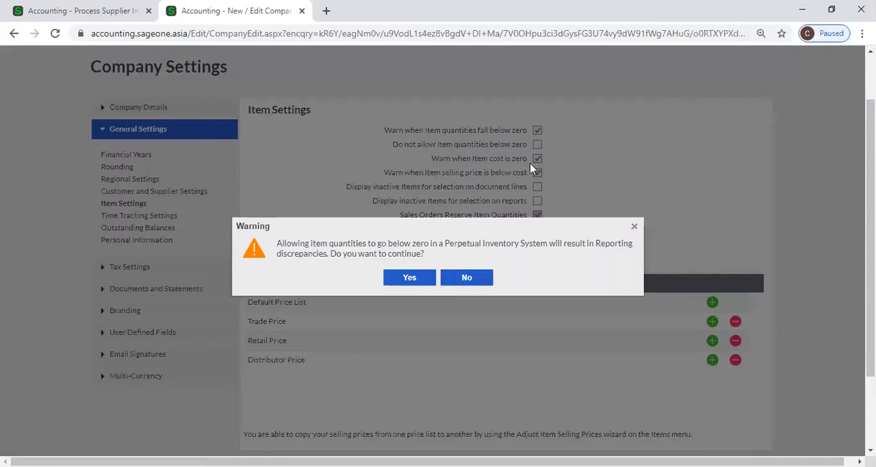
pyautogui.click(476, 282)
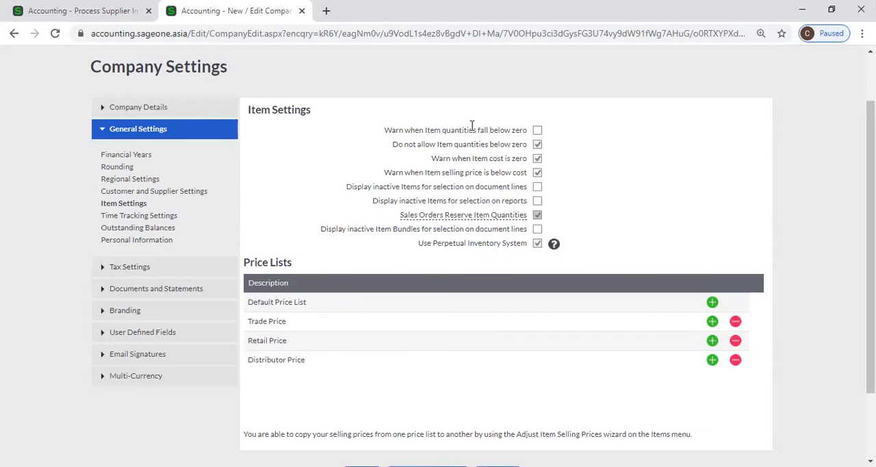
pyautogui.click(537, 132)
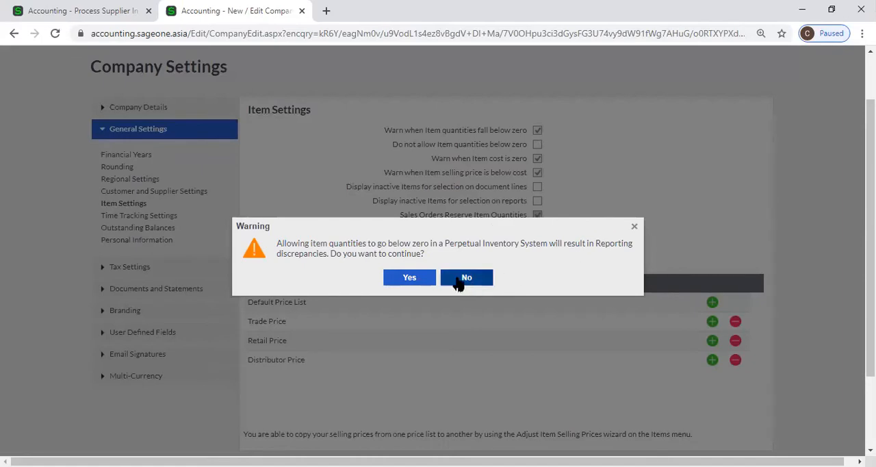
pyautogui.click(634, 228)
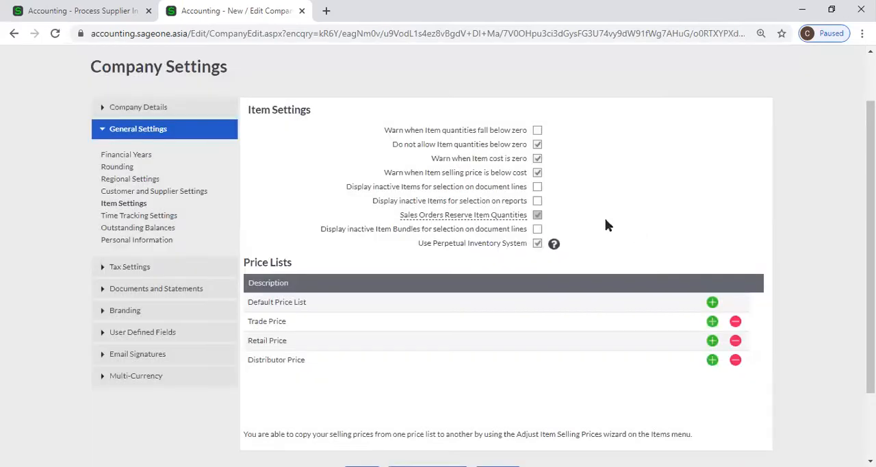
# Try turning on Warn when Item quantities fall below zero, declining and then accepting negative quantities, and restore Do not allow Item quantities below zero.
pyautogui.click(538, 134)
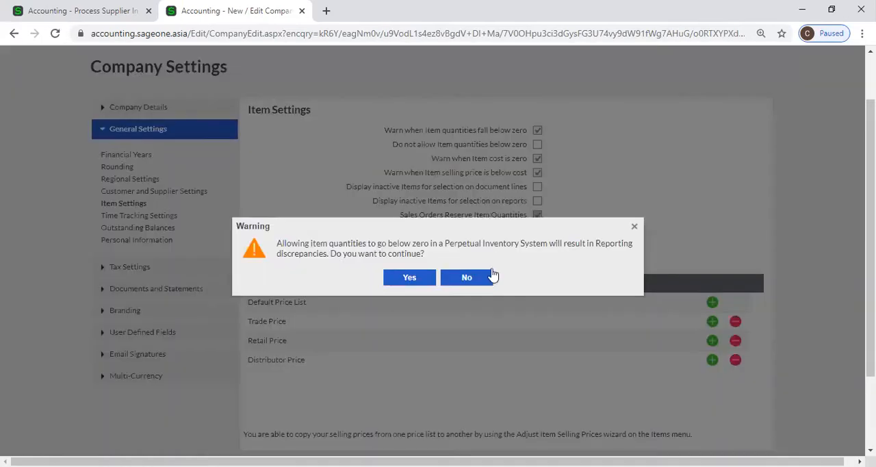
pyautogui.click(482, 282)
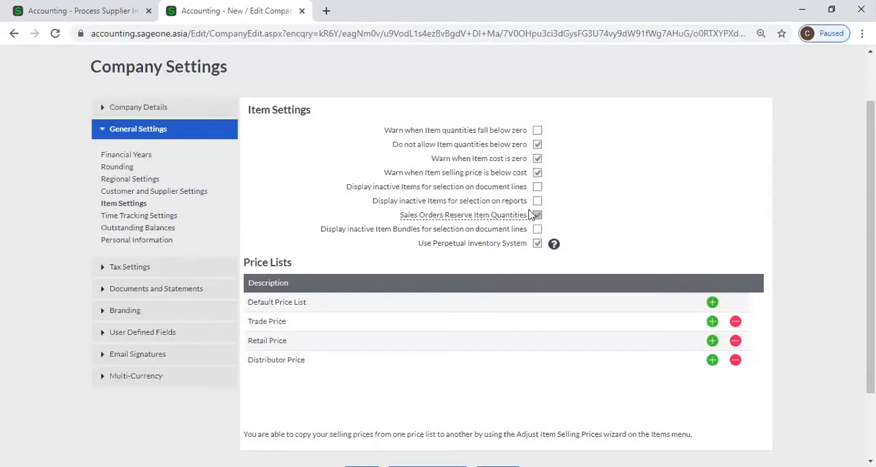
pyautogui.click(537, 130)
pyautogui.click(409, 277)
pyautogui.click(537, 144)
# Leave the unsaved supplier invoice and open the List of Items.
pyautogui.click(107, 10)
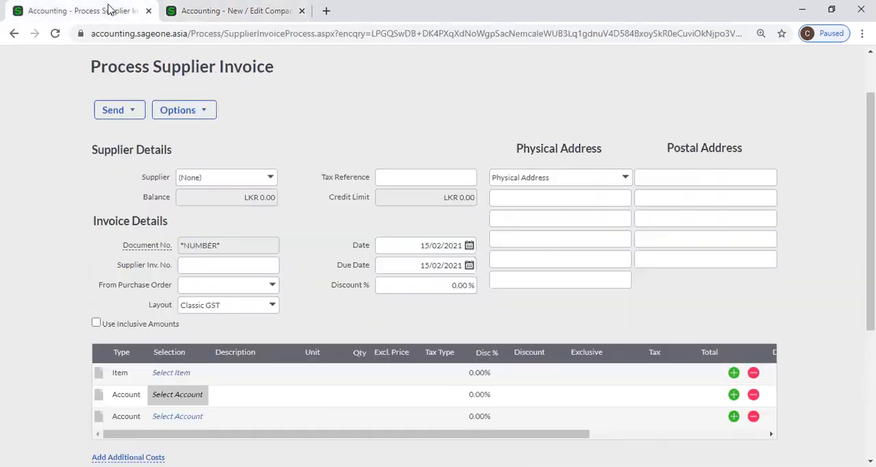
pyautogui.scroll(2, 215, 121)
pyautogui.moveTo(245, 96)
pyautogui.moveTo(261, 134)
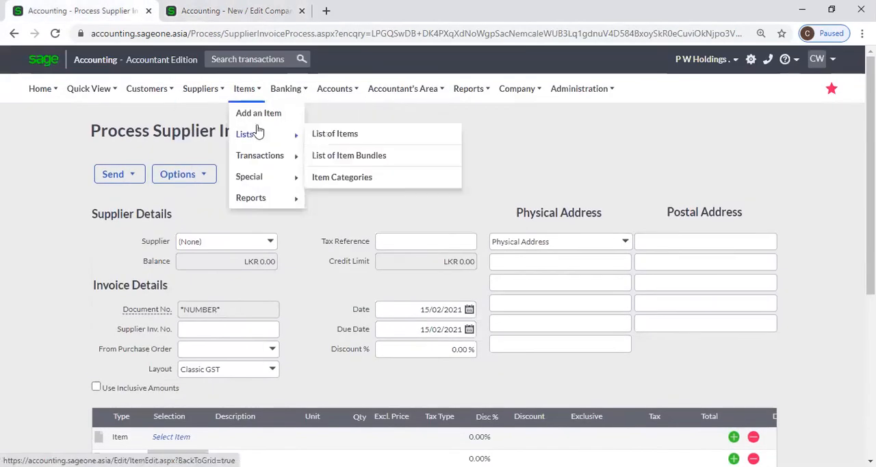
pyautogui.click(325, 133)
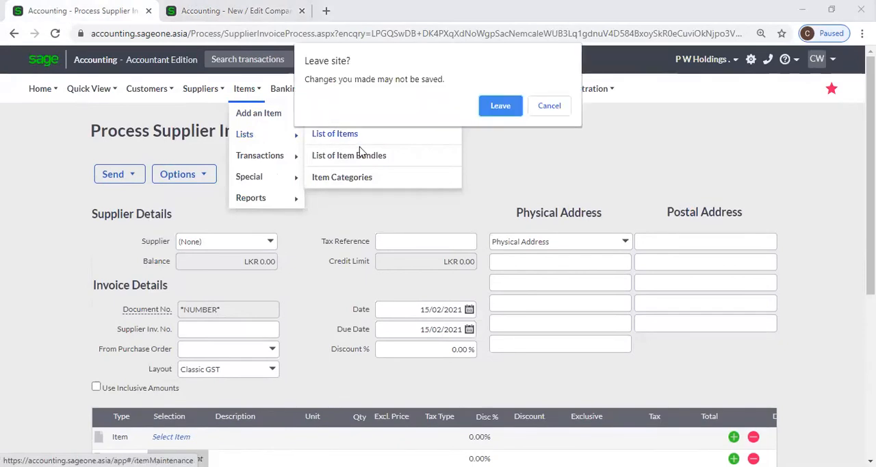
pyautogui.click(499, 112)
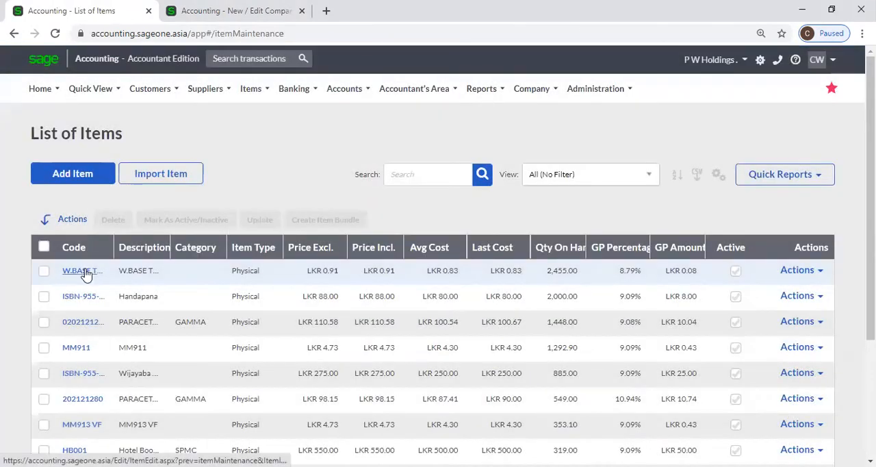
# Open the W.BASE THINNER item, mark it as inactive and save it.
pyautogui.click(83, 271)
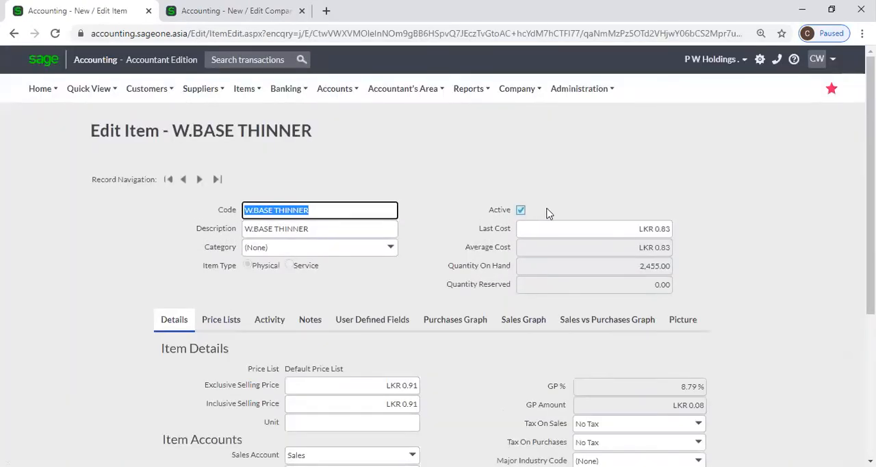
pyautogui.click(521, 210)
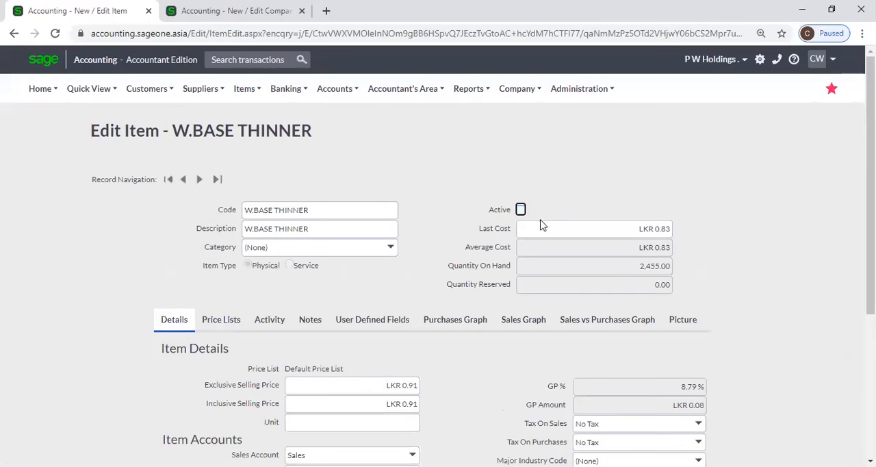
pyautogui.scroll(-3, 434, 234)
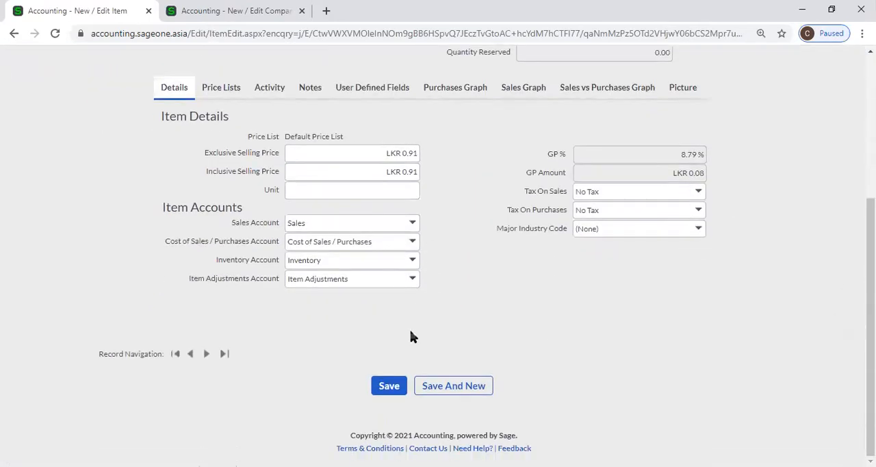
pyautogui.click(389, 385)
# Check the inactive item options in the company's Item Settings, and start a new customer quote.
pyautogui.click(194, 12)
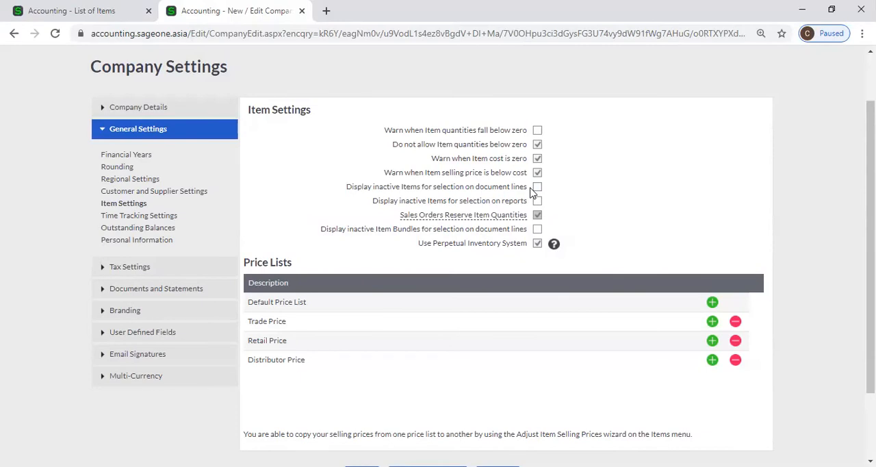
pyautogui.click(74, 8)
pyautogui.moveTo(94, 99)
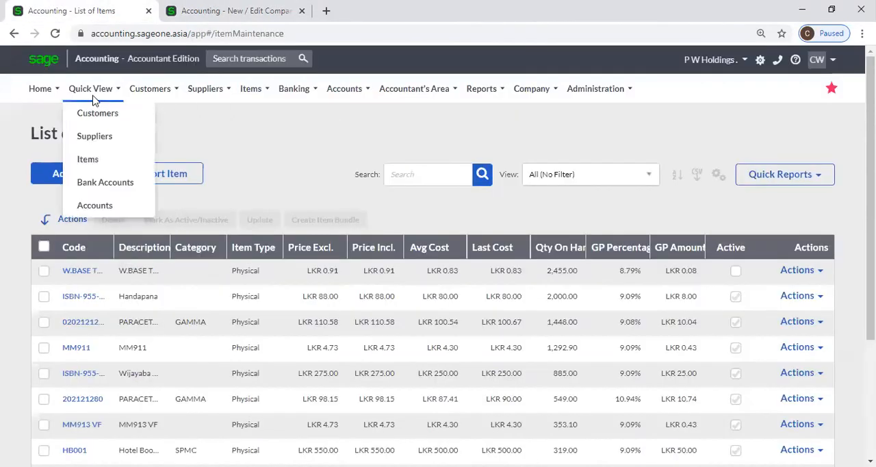
pyautogui.moveTo(162, 95)
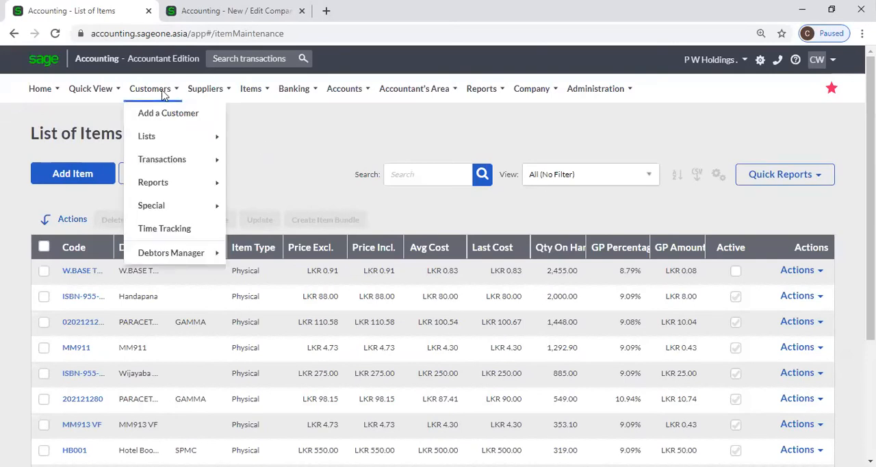
pyautogui.moveTo(168, 157)
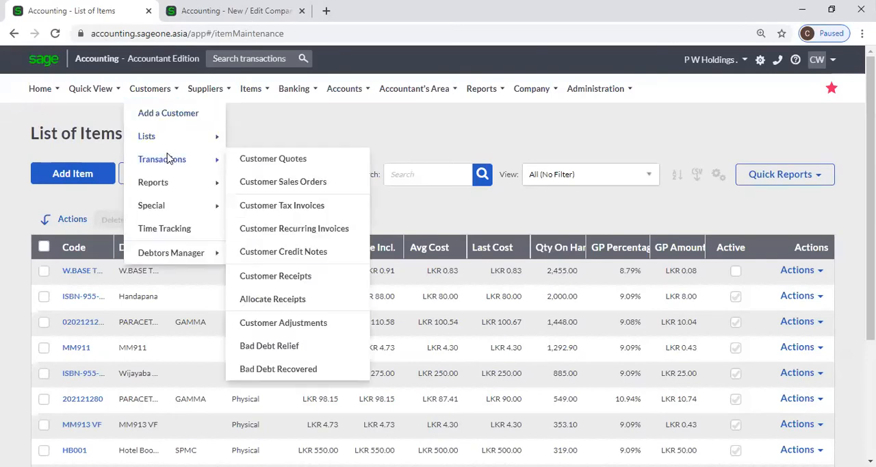
pyautogui.click(246, 161)
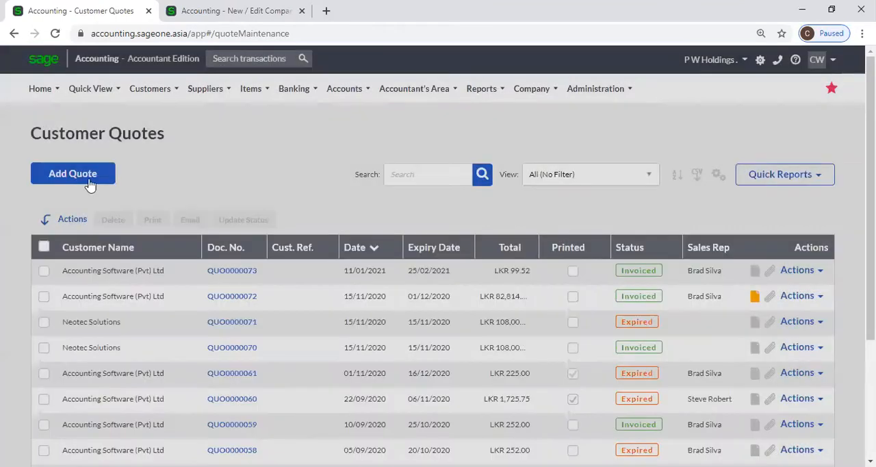
pyautogui.click(88, 183)
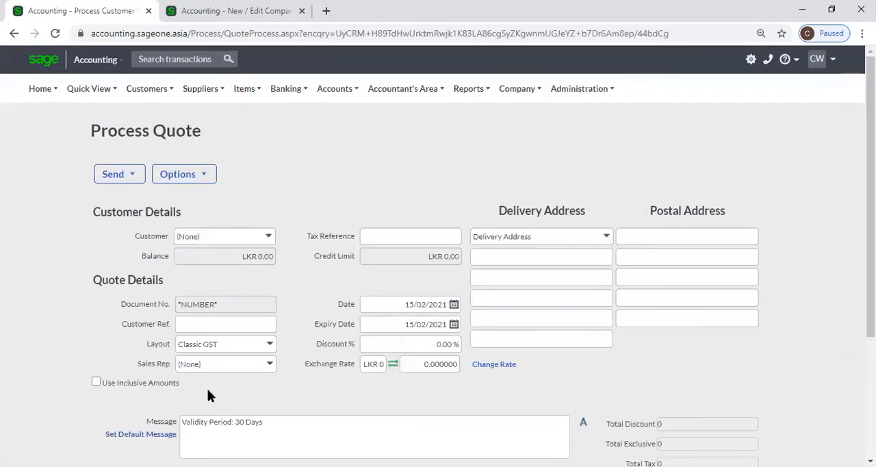
# Set the first quote line's type to Item and search its items for W without choosing one.
pyautogui.scroll(-5, 205, 328)
pyautogui.click(135, 193)
pyautogui.click(140, 187)
pyautogui.click(136, 207)
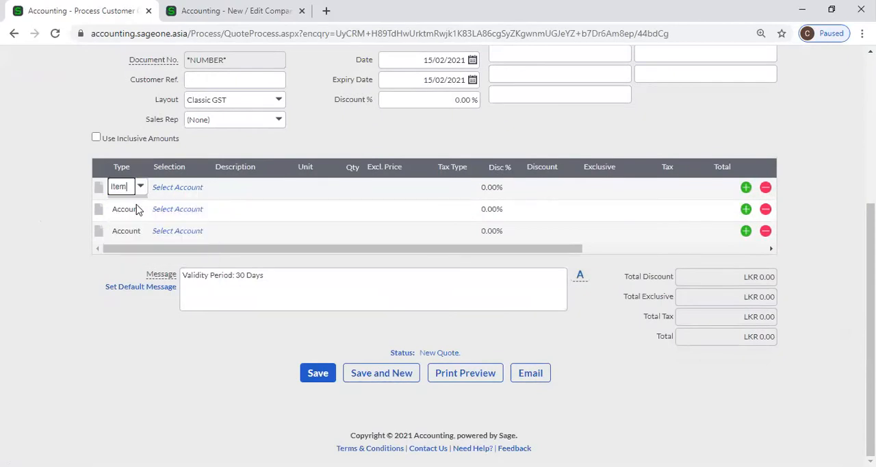
pyautogui.press('Tab')
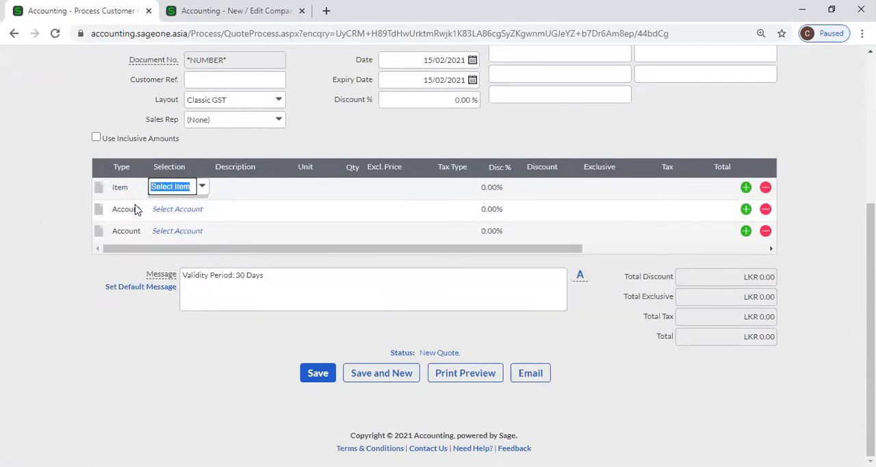
pyautogui.write('W')
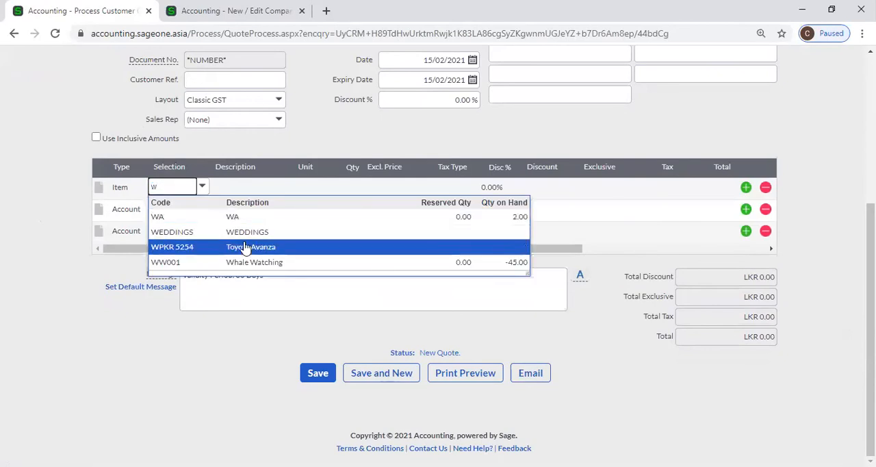
pyautogui.click(85, 118)
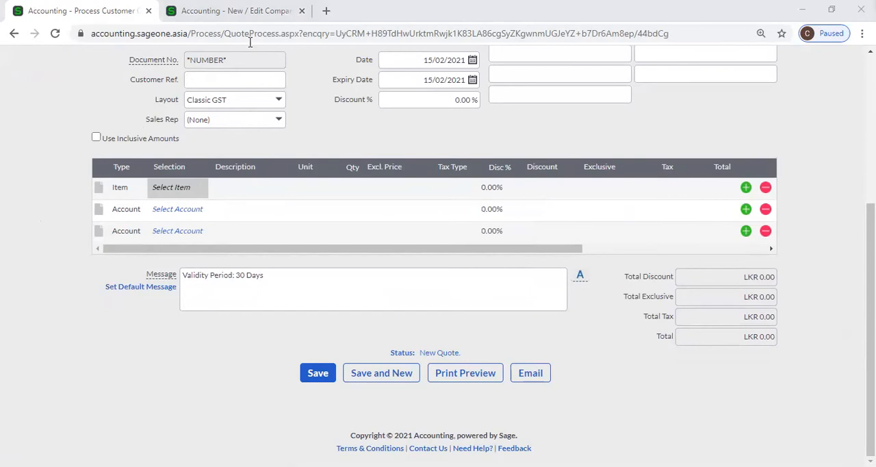
# Revisit the company's Item Settings, and open the Item Valuation report, leaving the quote unsaved.
pyautogui.click(241, 11)
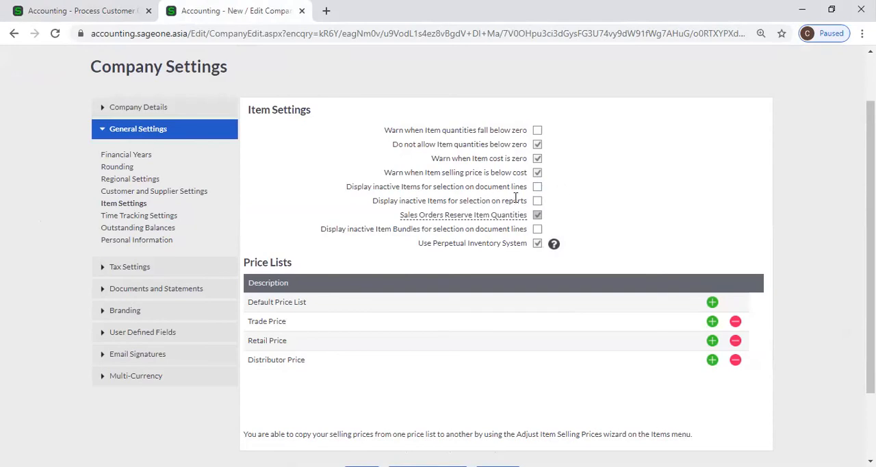
pyautogui.click(119, 8)
pyautogui.scroll(4, 125, 134)
pyautogui.click(200, 89)
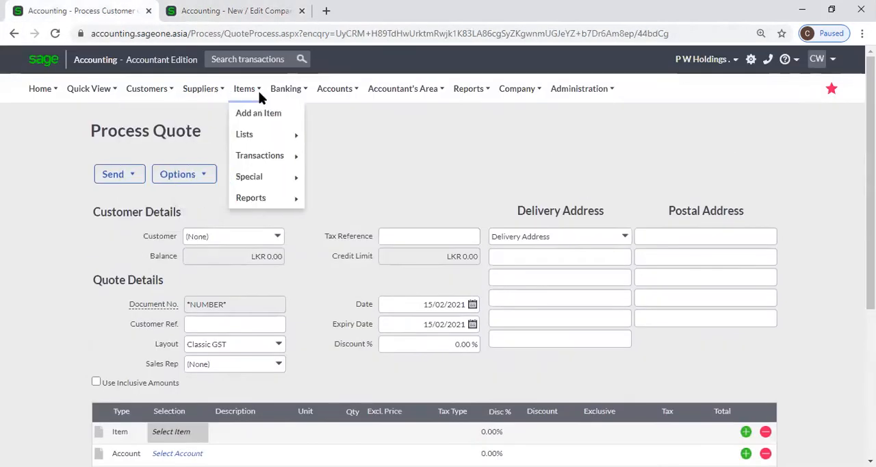
pyautogui.moveTo(253, 130)
pyautogui.moveTo(261, 206)
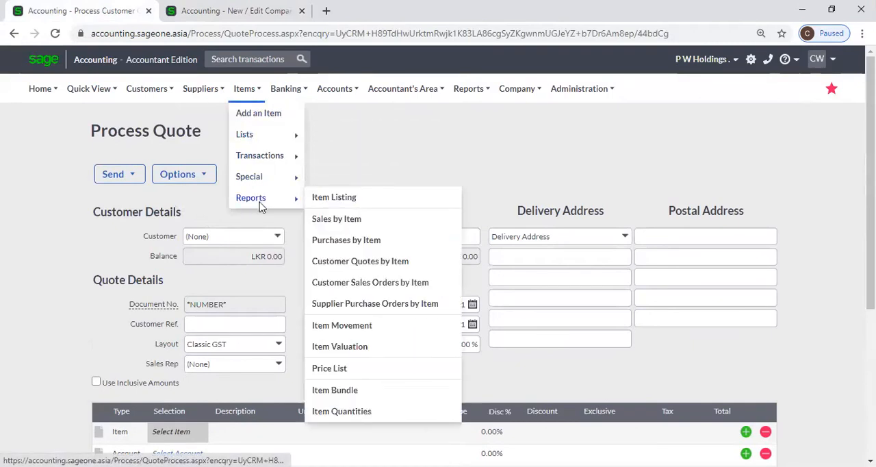
pyautogui.click(346, 347)
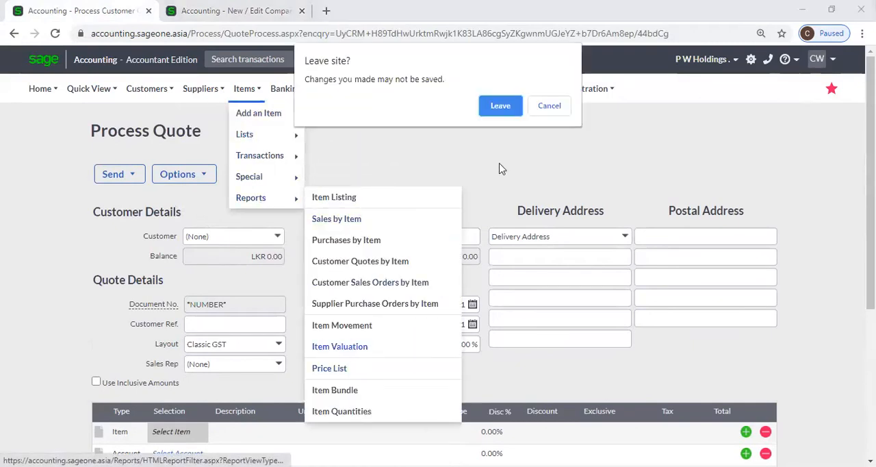
pyautogui.click(503, 110)
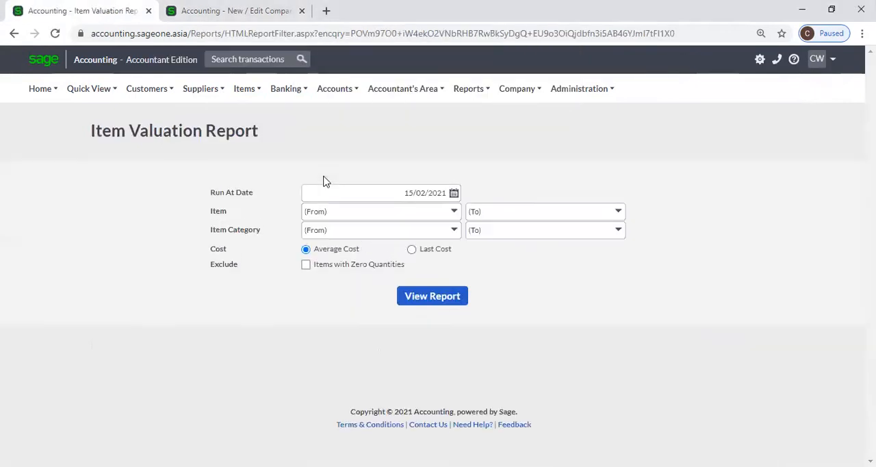
# Search the report's starting item for W and compare the list with the company's Item Settings.
pyautogui.click(454, 212)
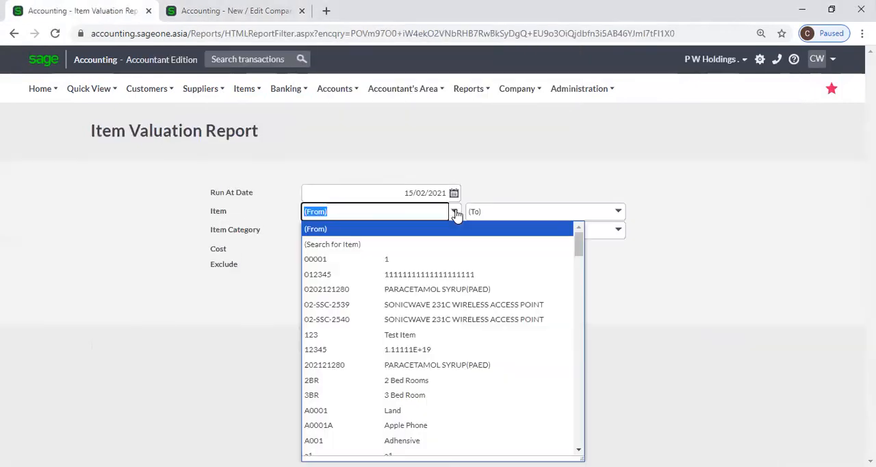
pyautogui.write('w')
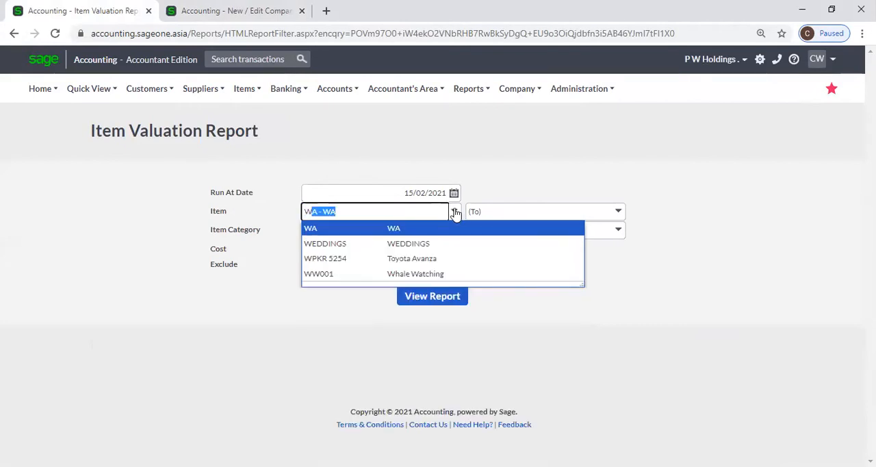
pyautogui.click(233, 11)
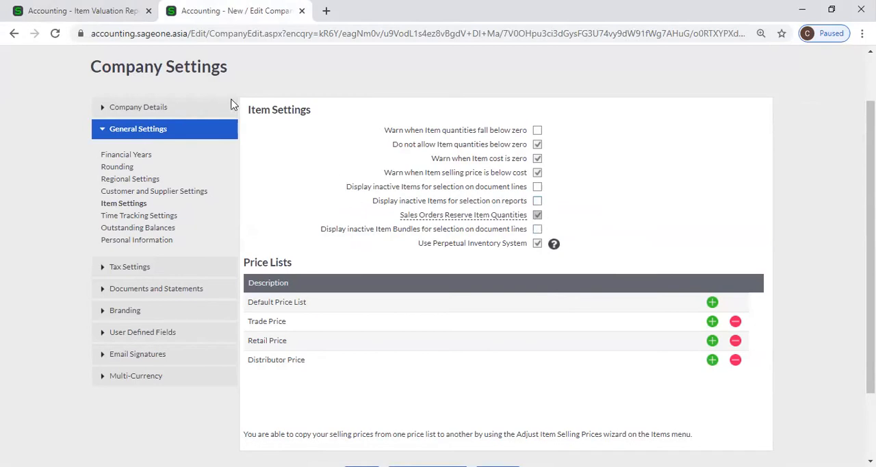
pyautogui.click(73, 8)
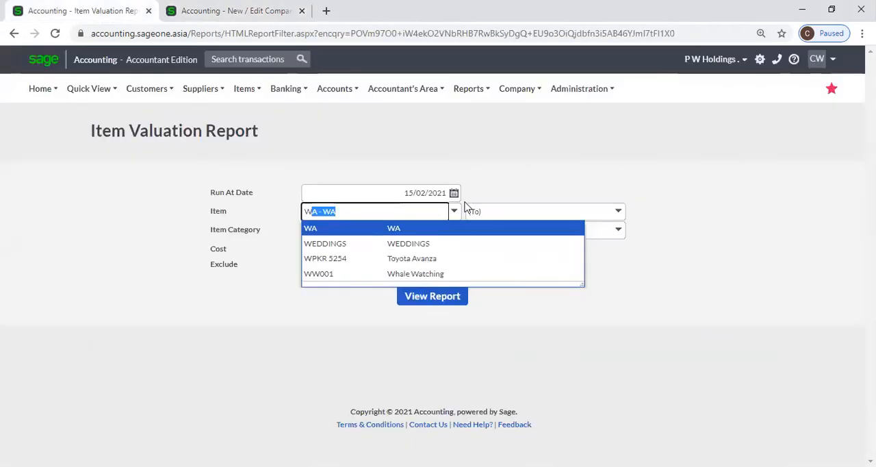
pyautogui.click(258, 36)
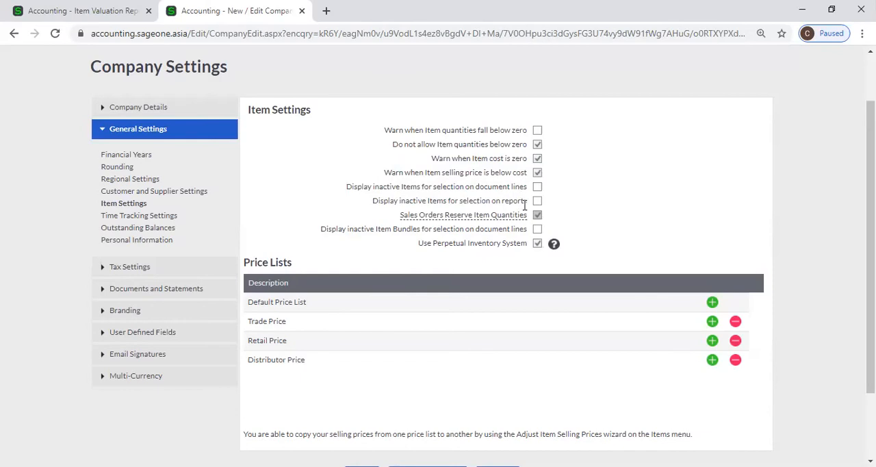
# Examine the Sales Orders Reserve Item Quantities setting alongside the available customer transaction types.
pyautogui.moveTo(453, 218)
pyautogui.click(91, 12)
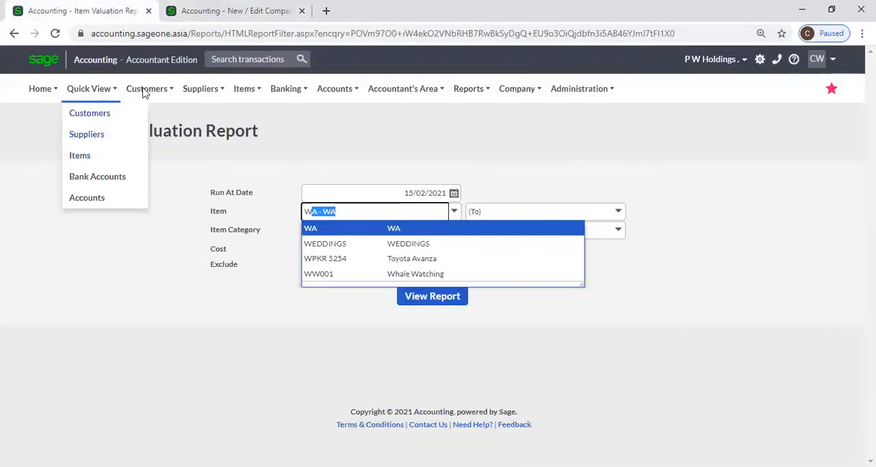
pyautogui.moveTo(147, 93)
pyautogui.moveTo(150, 160)
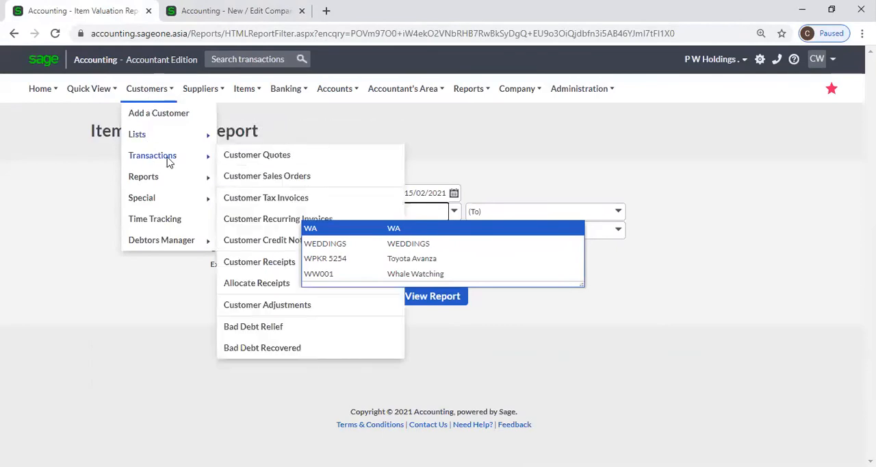
pyautogui.click(509, 152)
pyautogui.moveTo(151, 93)
pyautogui.moveTo(147, 163)
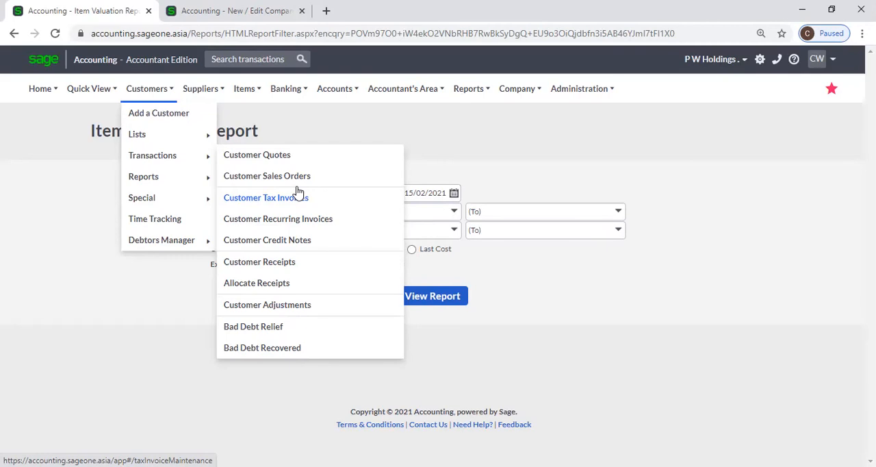
pyautogui.click(219, 11)
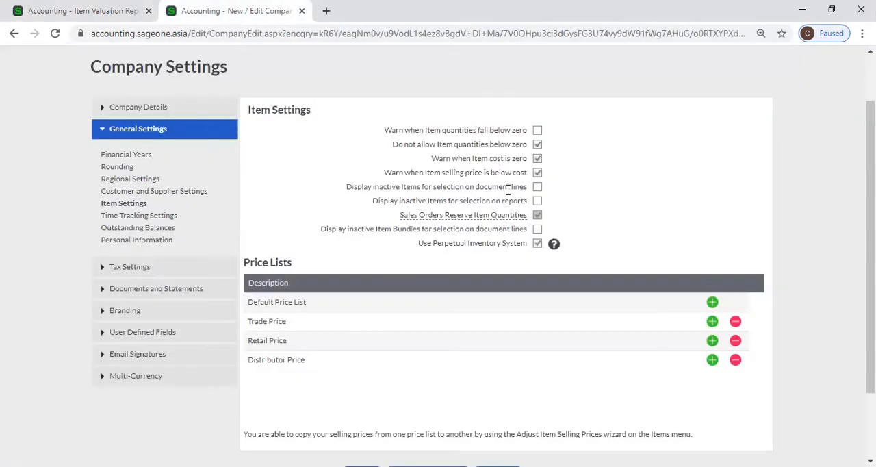
pyautogui.moveTo(511, 219)
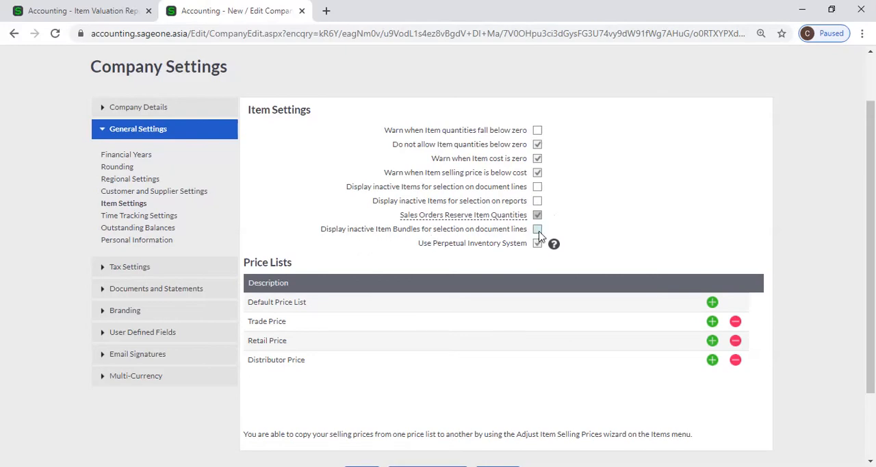
pyautogui.click(28, 8)
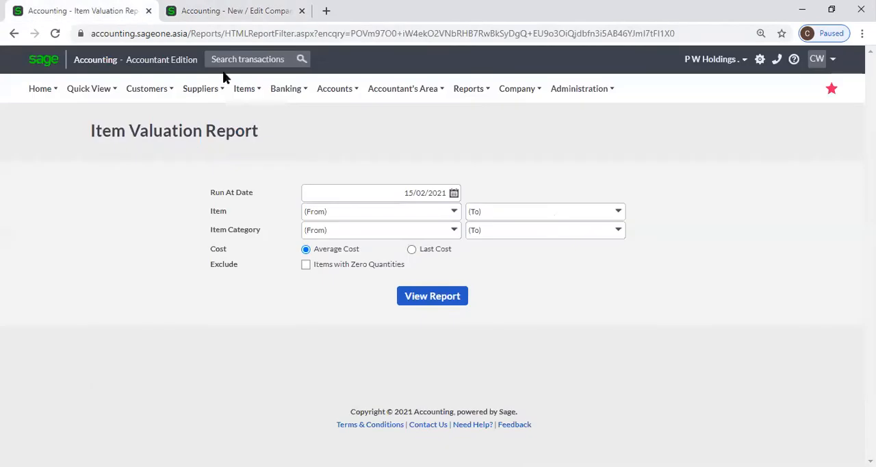
pyautogui.click(199, 11)
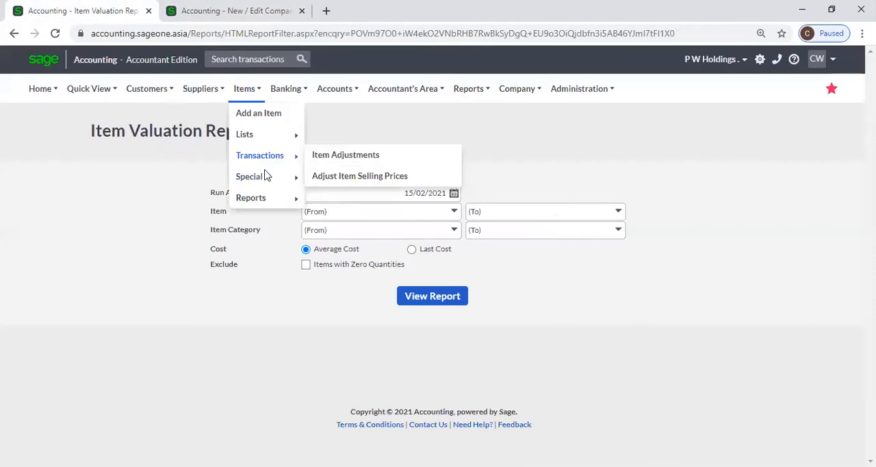
# Open the list of items, and review the item categories.
pyautogui.moveTo(248, 86)
pyautogui.moveTo(259, 143)
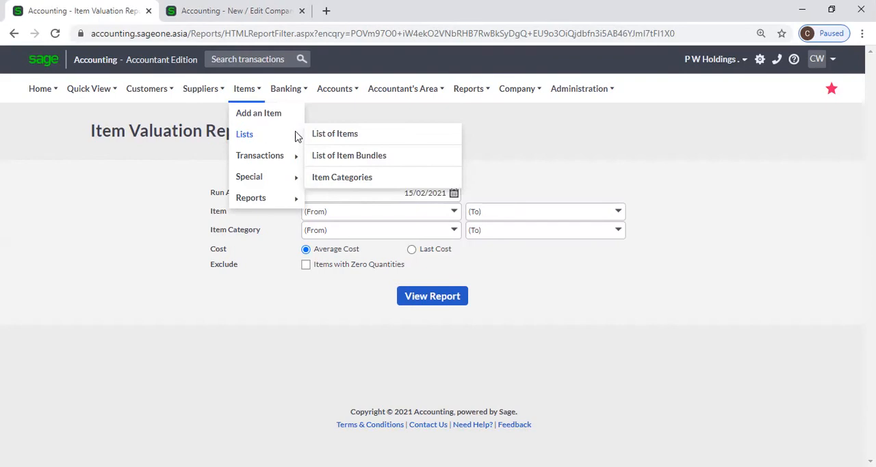
pyautogui.click(331, 137)
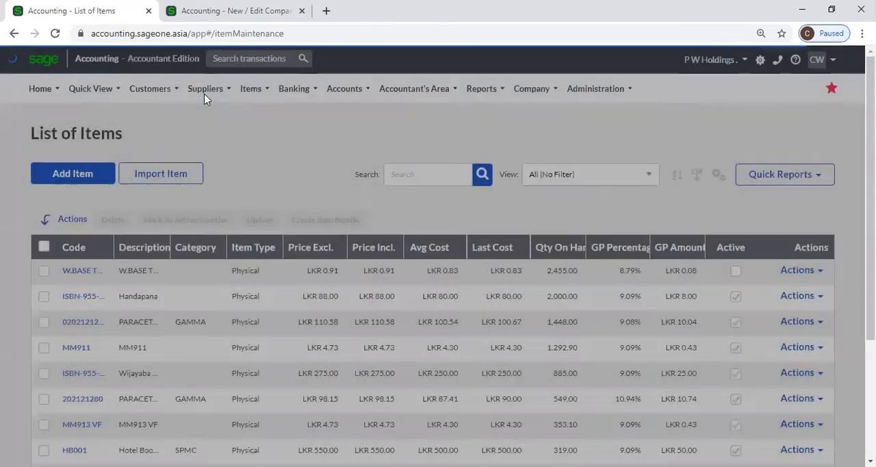
pyautogui.click(204, 96)
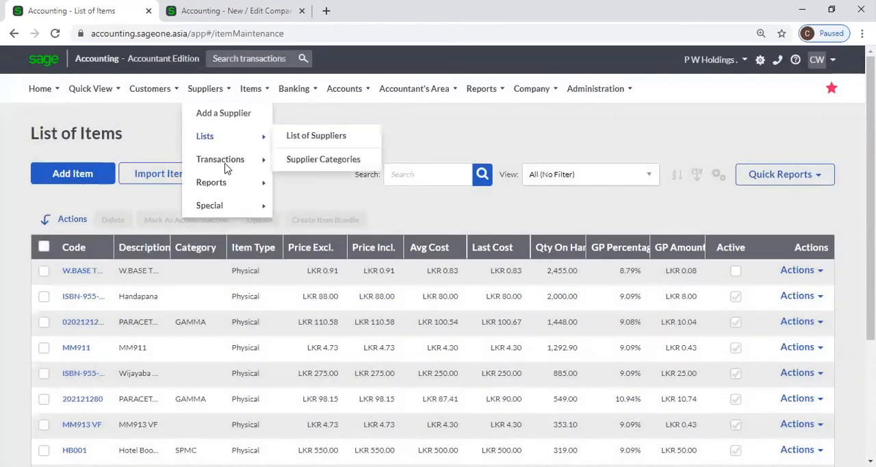
pyautogui.moveTo(226, 168)
pyautogui.click(250, 88)
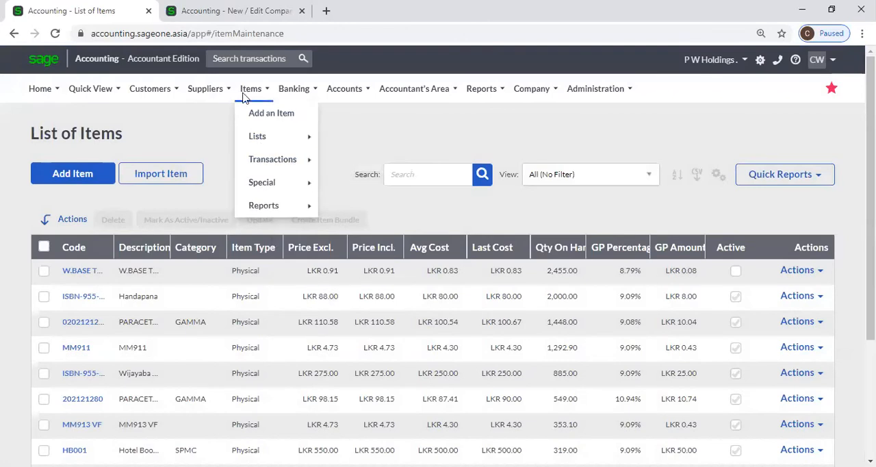
pyautogui.moveTo(258, 139)
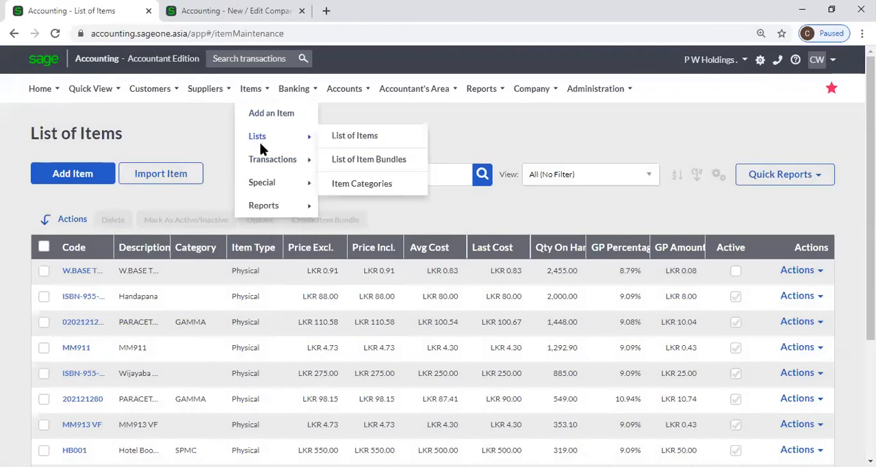
pyautogui.click(361, 184)
# Open the COM001 bundle from the list of item bundles to examine its component items and quantities.
pyautogui.click(255, 89)
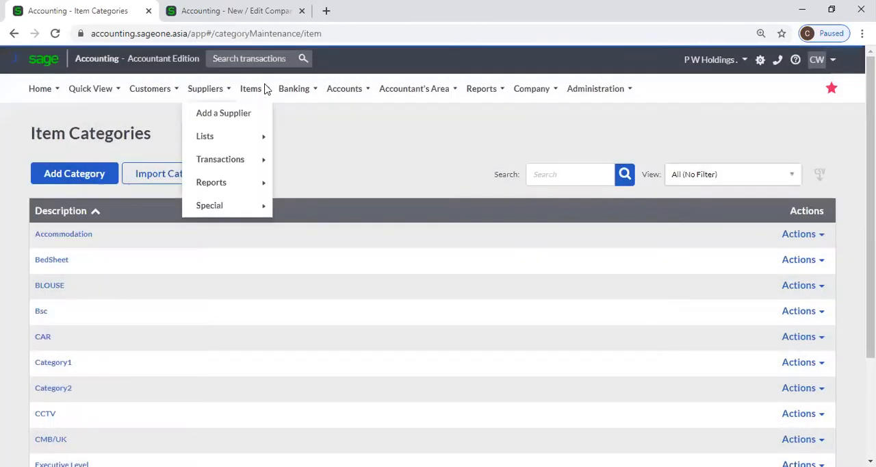
pyautogui.moveTo(267, 134)
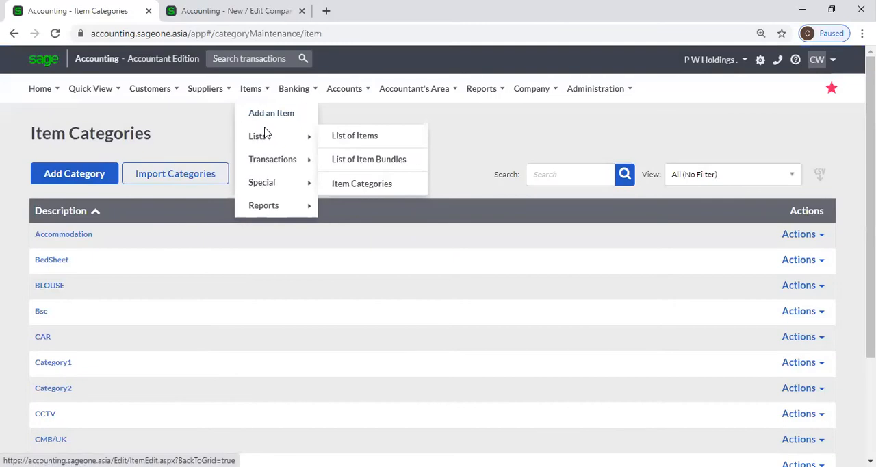
pyautogui.click(353, 171)
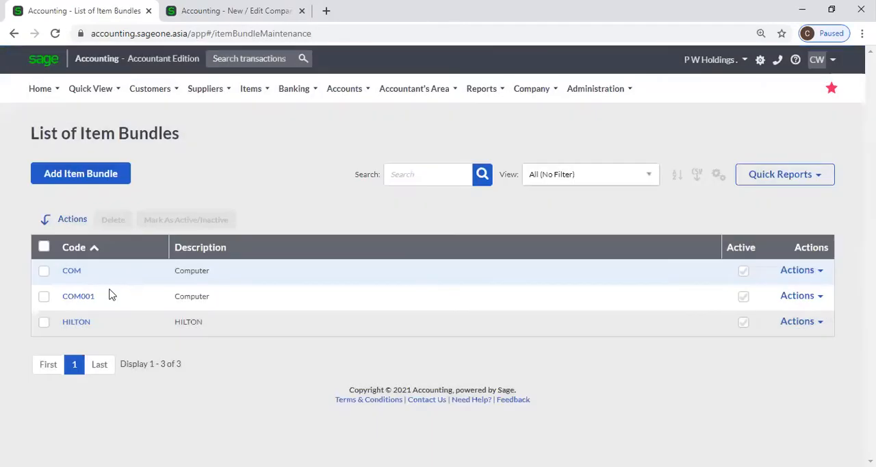
pyautogui.click(85, 298)
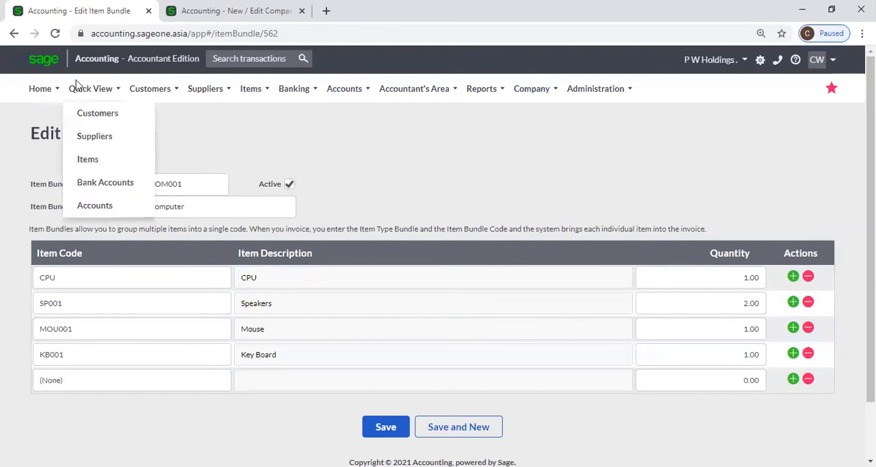
# Duplicate the item bundle's browser tab, and start a new customer quote in the original tab.
pyautogui.rightClick(48, 15)
pyautogui.click(87, 89)
pyautogui.click(85, 12)
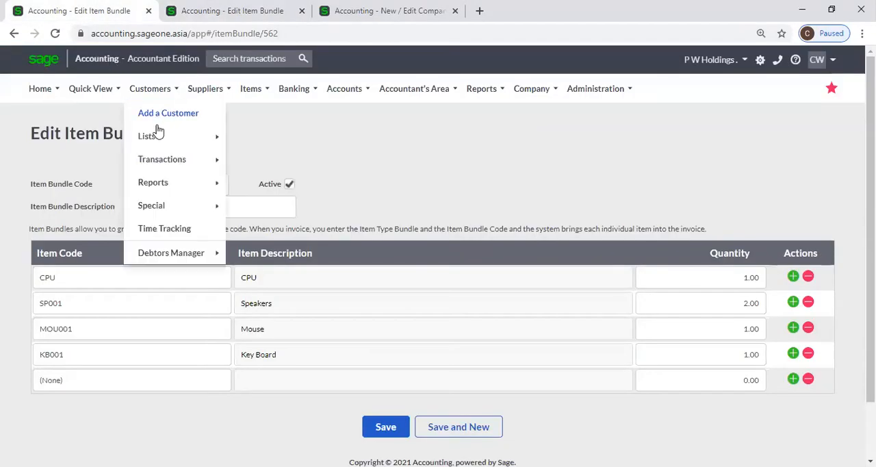
pyautogui.moveTo(215, 162)
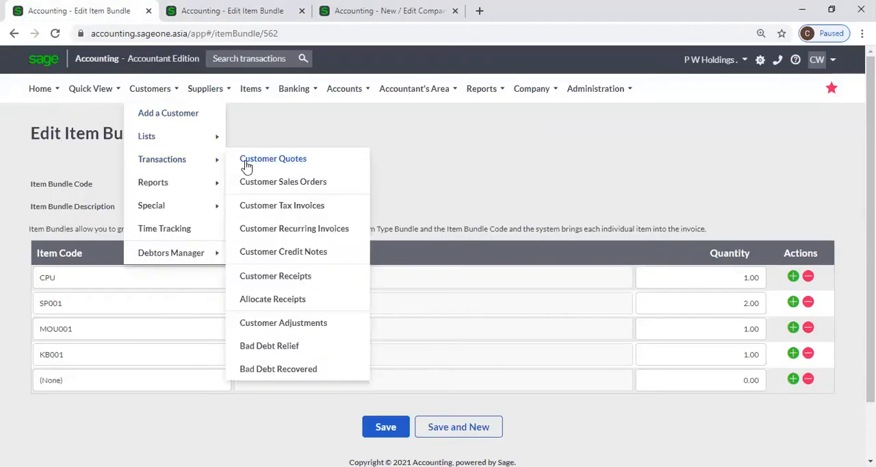
pyautogui.click(261, 164)
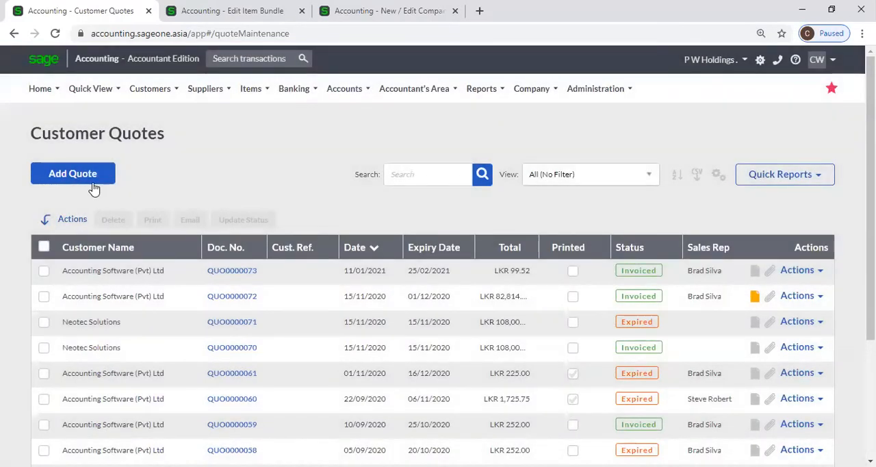
pyautogui.click(95, 175)
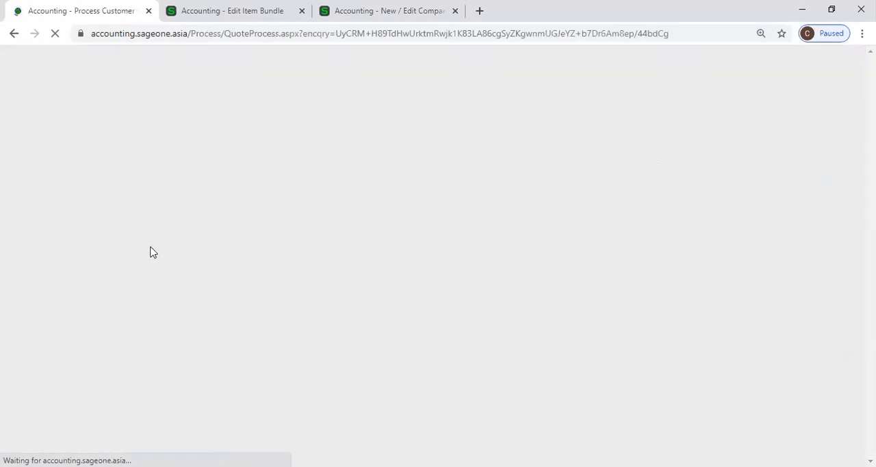
pyautogui.scroll(-2, 107, 254)
pyautogui.click(180, 46)
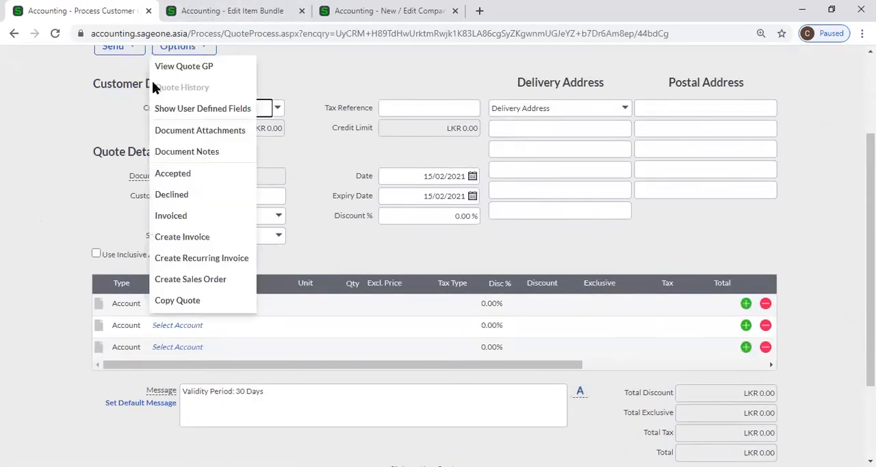
# Make Item the default line type for documents in the company's Customer and Supplier Settings, and save the settings.
pyautogui.scroll(2, 675, 137)
pyautogui.moveTo(520, 93)
pyautogui.click(517, 135)
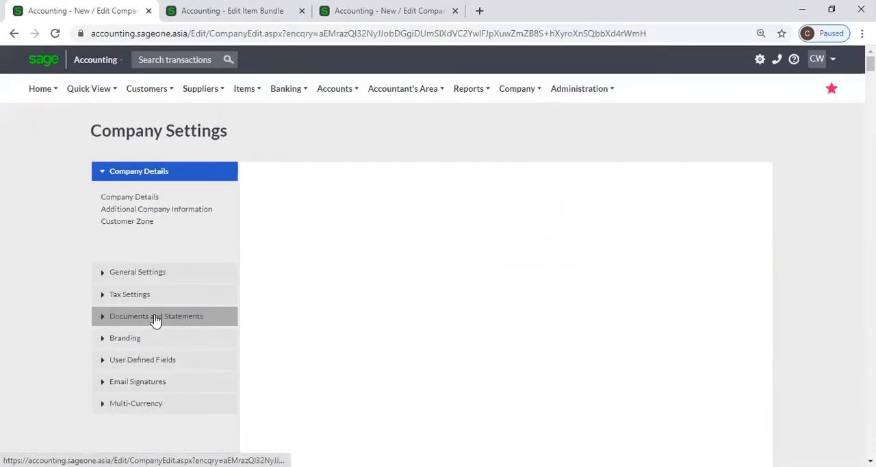
pyautogui.click(157, 320)
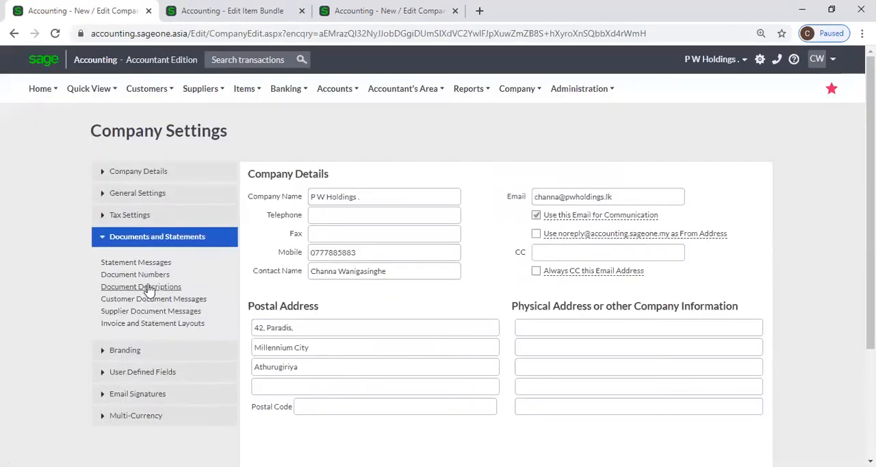
pyautogui.click(151, 197)
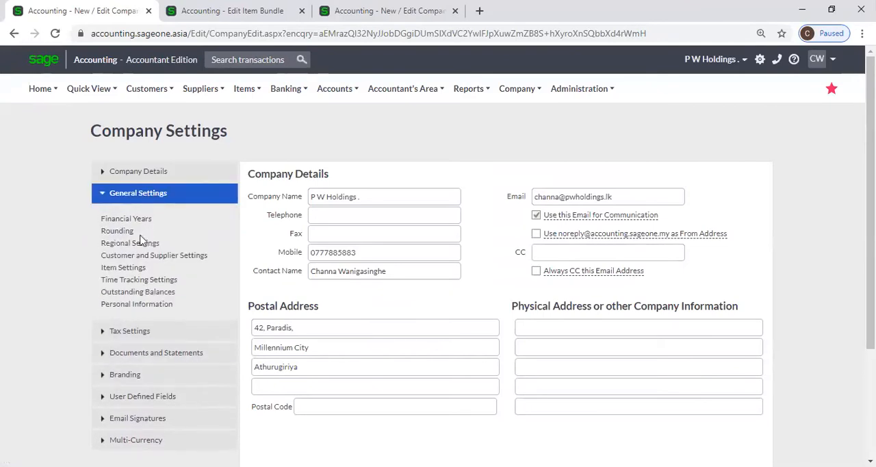
pyautogui.click(123, 267)
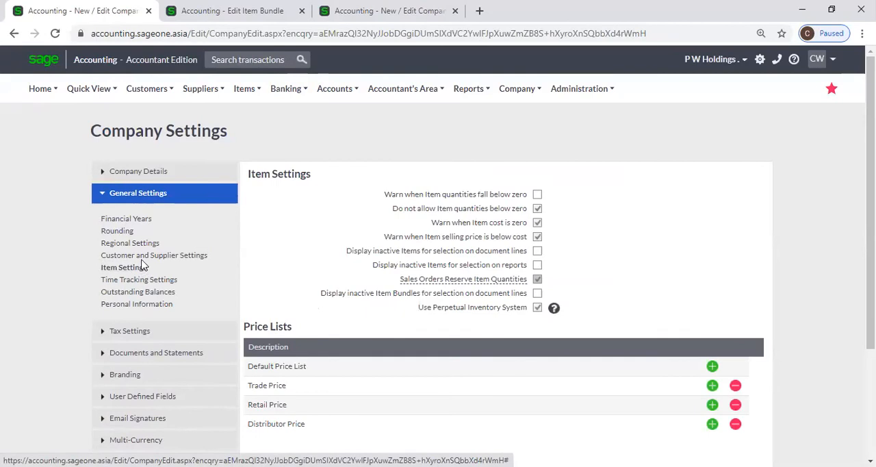
pyautogui.click(147, 256)
pyautogui.click(537, 293)
pyautogui.scroll(-3, 411, 342)
pyautogui.click(360, 386)
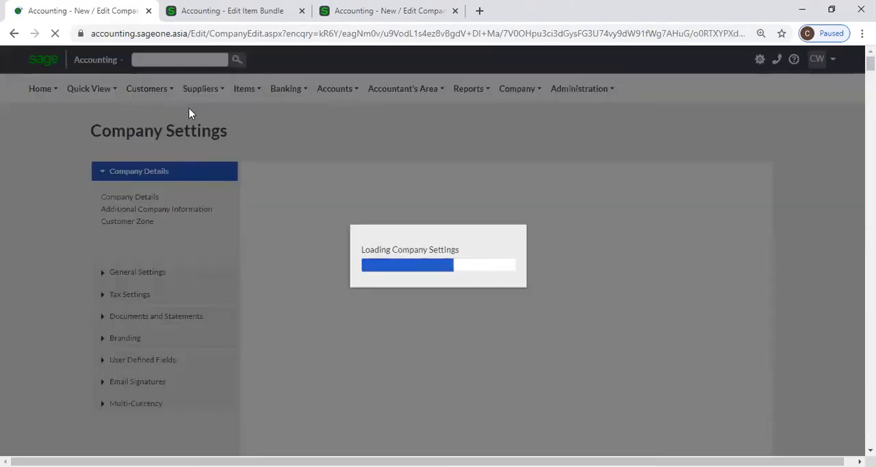
# Start a fresh customer quote from the Customer Quotes list and bring its document lines into view.
pyautogui.click(147, 88)
pyautogui.moveTo(140, 157)
pyautogui.click(302, 158)
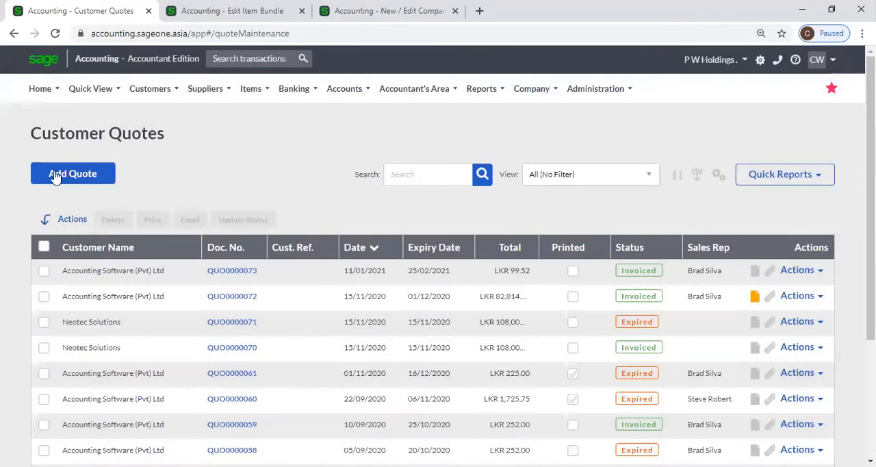
pyautogui.click(60, 173)
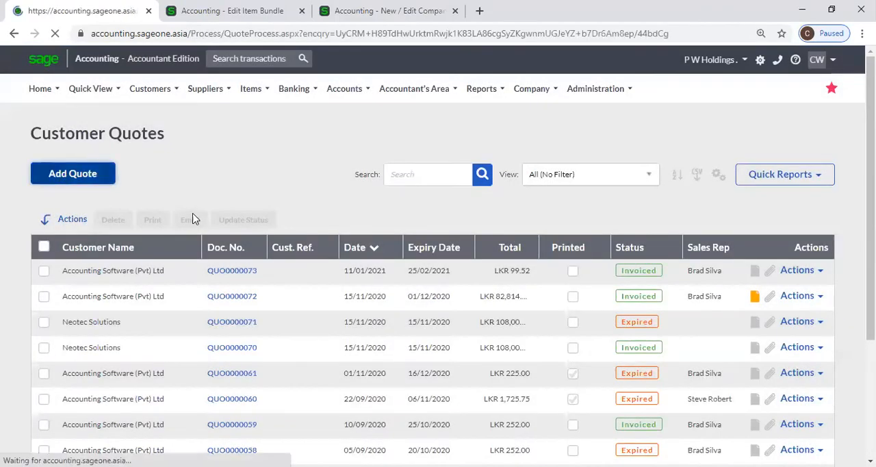
pyautogui.scroll(-3, 198, 311)
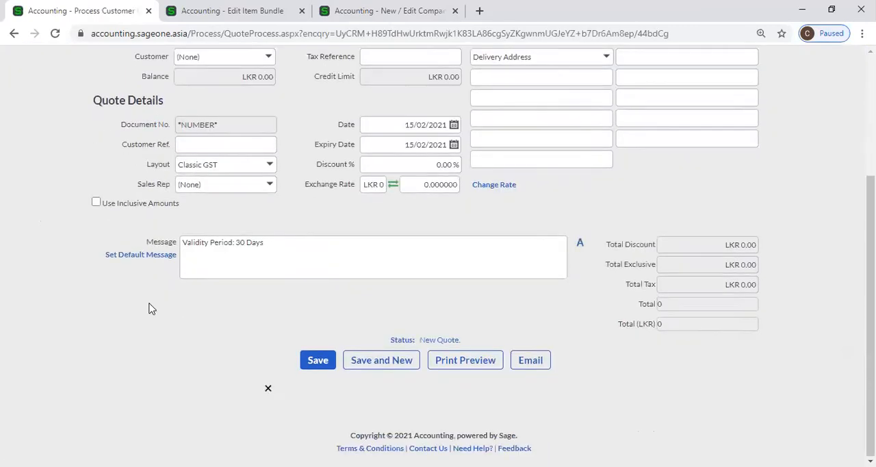
# Set the first quote line's type to Bundle and select the bundle COM001 - Computer.
pyautogui.click(172, 253)
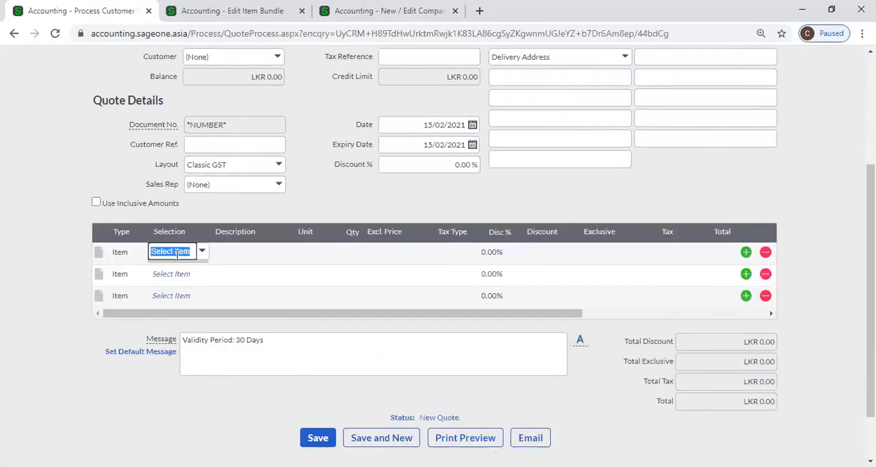
pyautogui.click(124, 253)
pyautogui.click(140, 255)
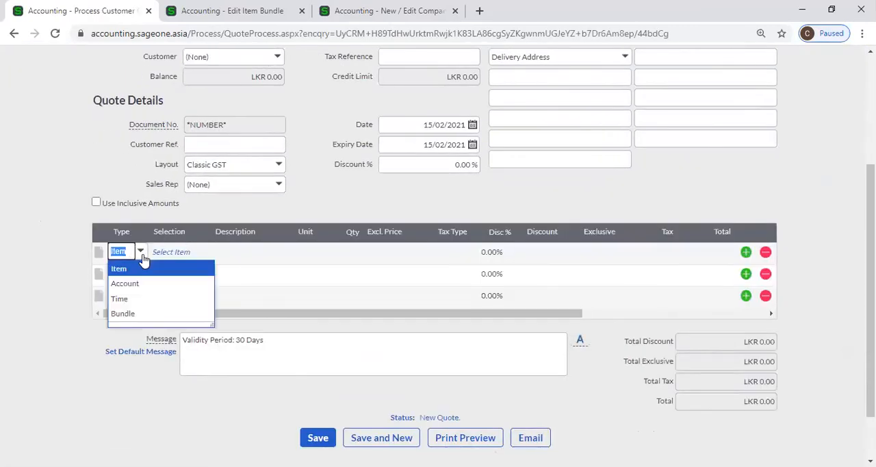
pyautogui.click(123, 313)
pyautogui.click(172, 252)
pyautogui.write('c')
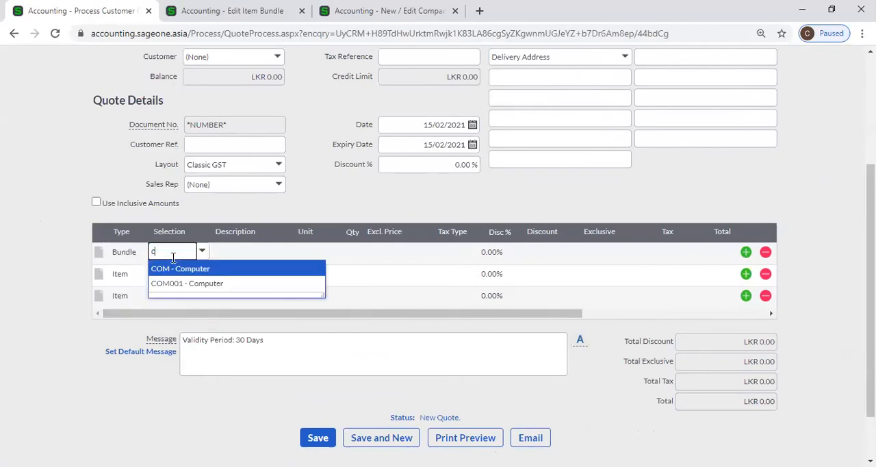
pyautogui.click(183, 284)
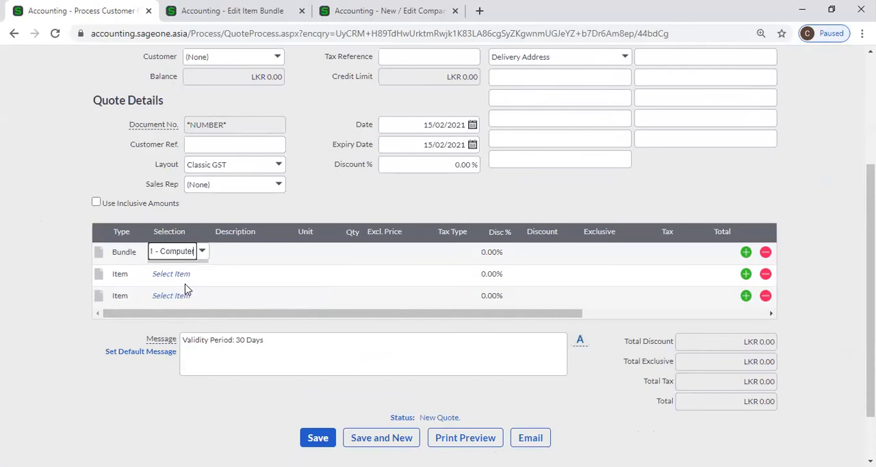
pyautogui.press('Tab')
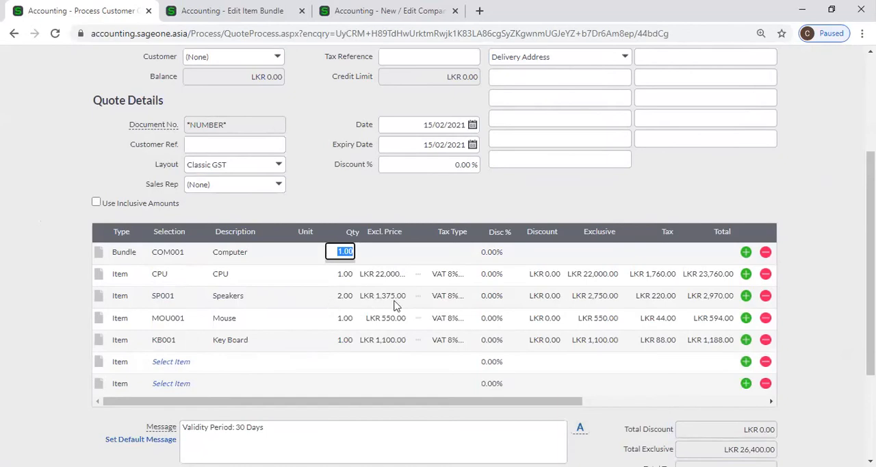
# Compare the quote's bundle lines with the COM001 bundle definition and the company's Item Settings.
pyautogui.click(179, 253)
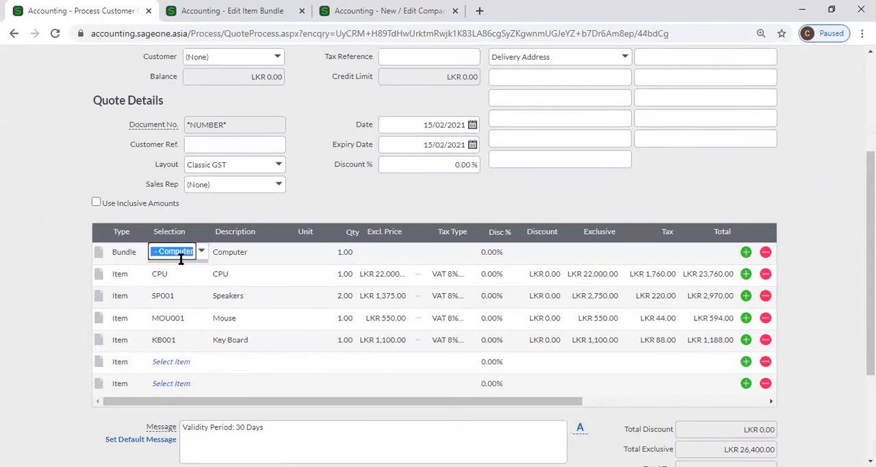
pyautogui.click(250, 284)
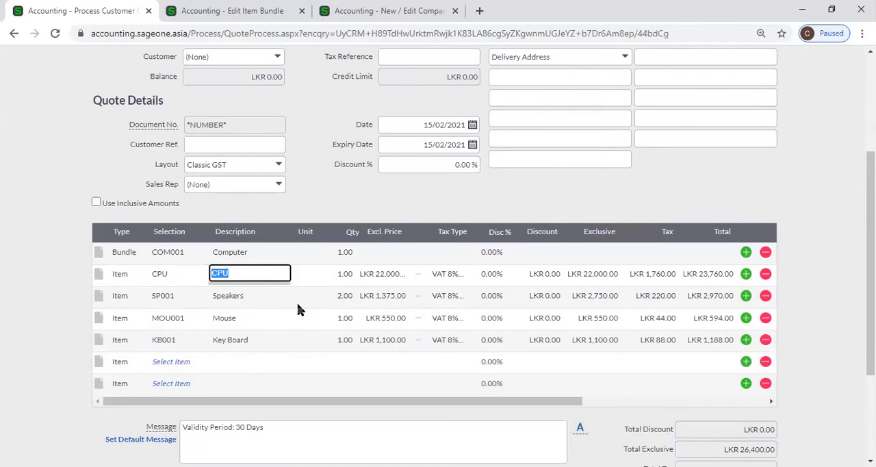
pyautogui.scroll(3, 228, 134)
pyautogui.click(232, 11)
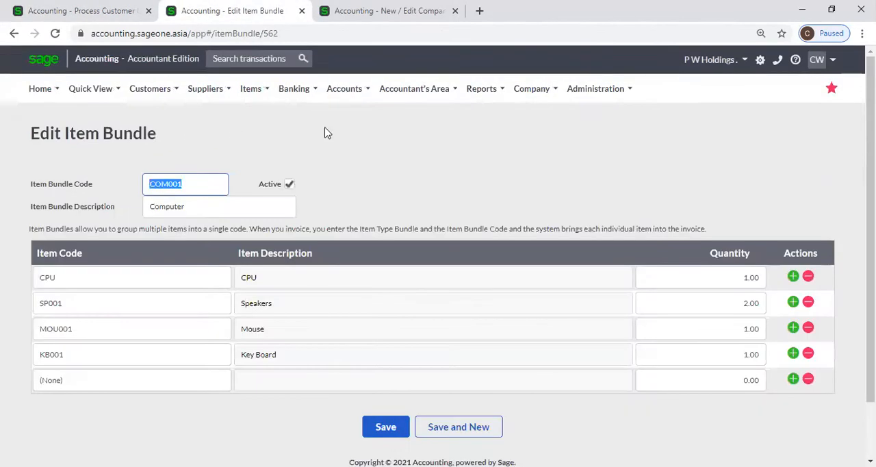
pyautogui.click(319, 19)
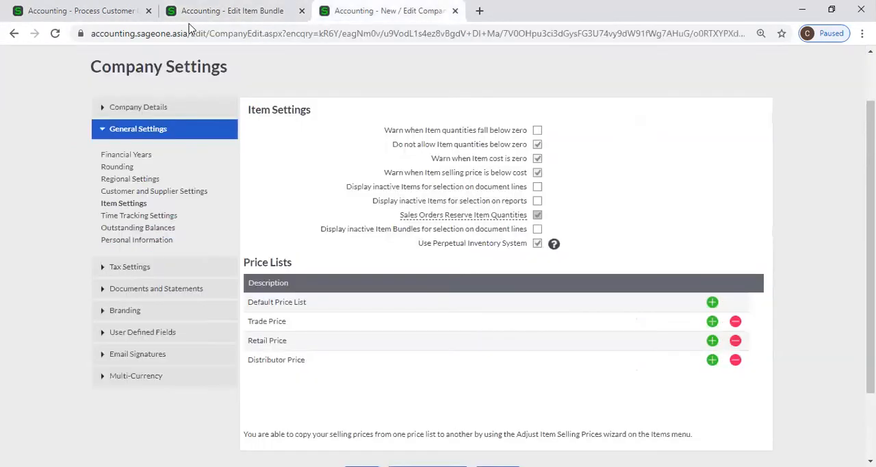
# Close the quote without saving it, and return to the Use Perpetual Inventory System option in Item Settings.
pyautogui.click(148, 14)
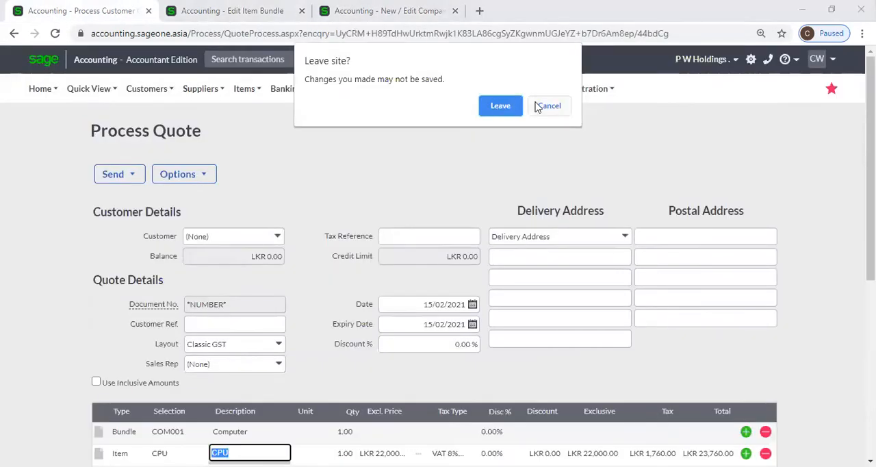
pyautogui.click(518, 105)
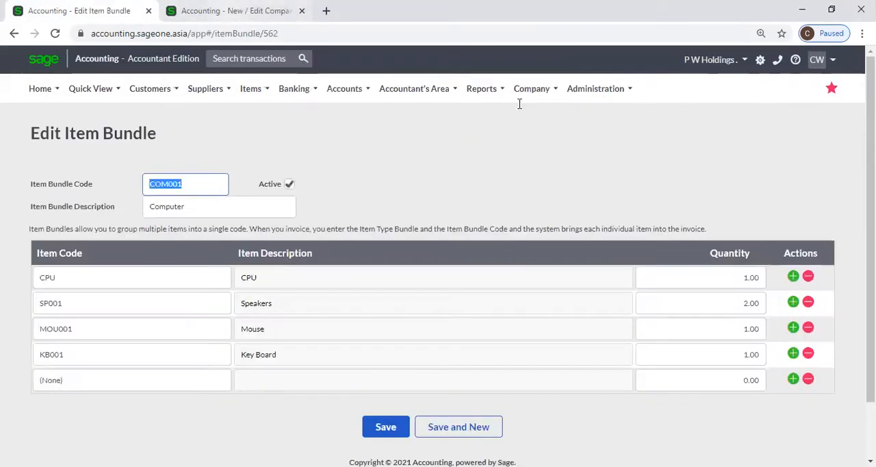
pyautogui.hotkey('ctrl', 'Tab')
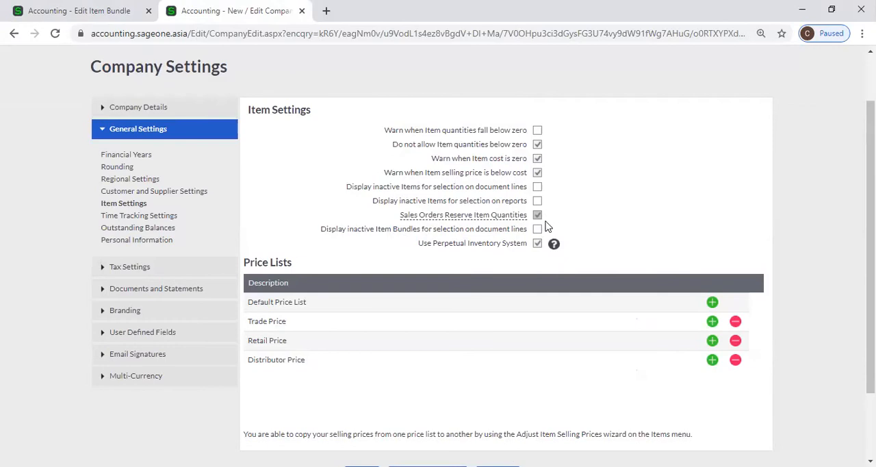
pyautogui.click(537, 243)
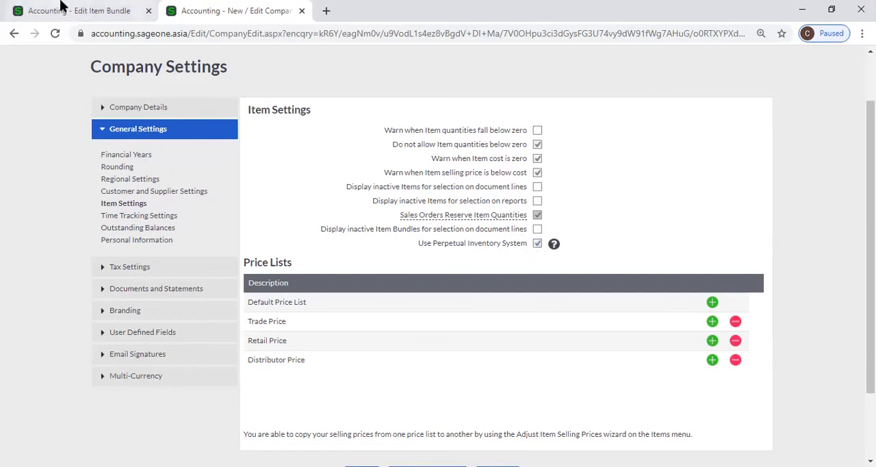
# Review the Current Package licences under Billing Information in My Profile, and return to the company's Item Settings.
pyautogui.click(78, 10)
pyautogui.moveTo(594, 96)
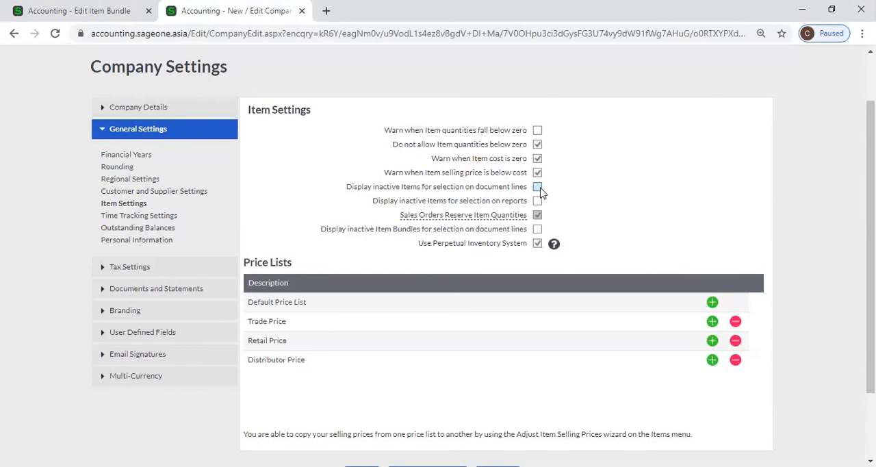
pyautogui.click(76, 10)
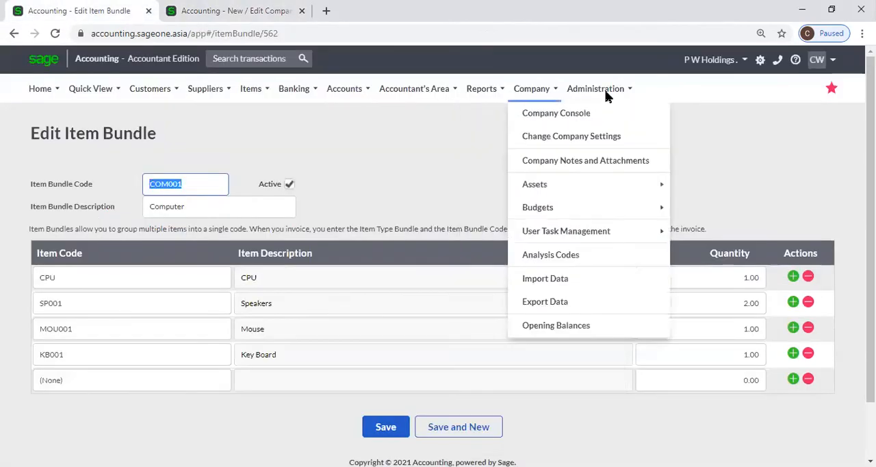
pyautogui.moveTo(595, 88)
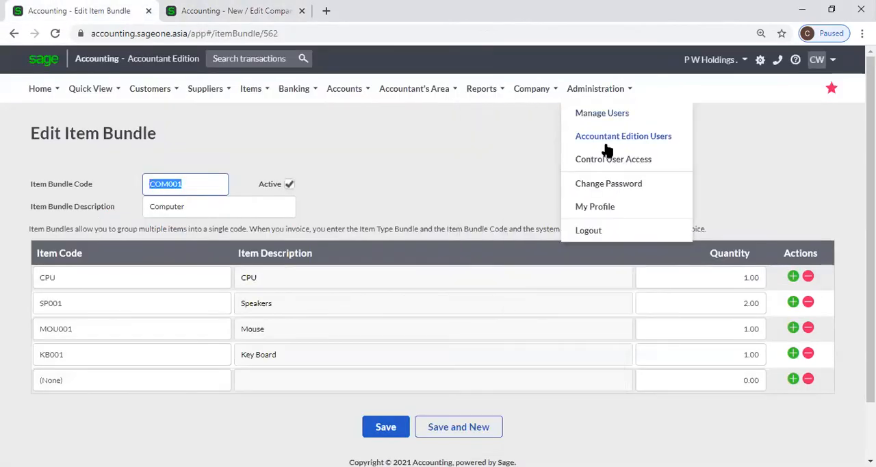
pyautogui.click(612, 204)
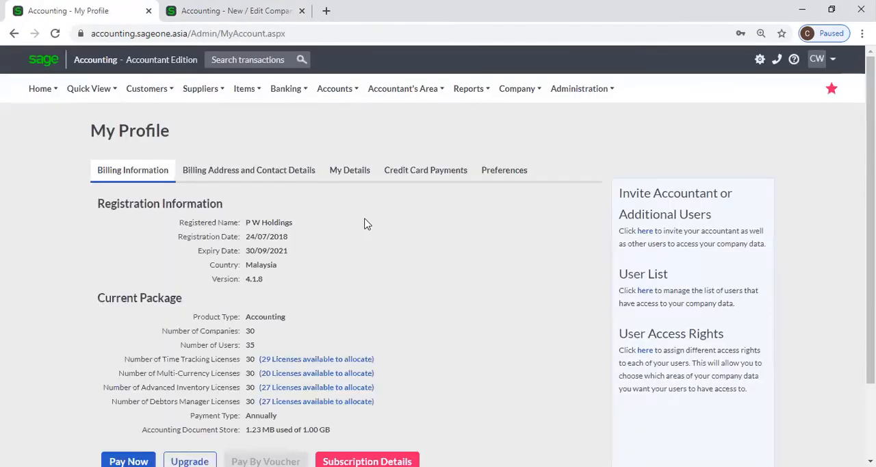
pyautogui.scroll(-1, 367, 223)
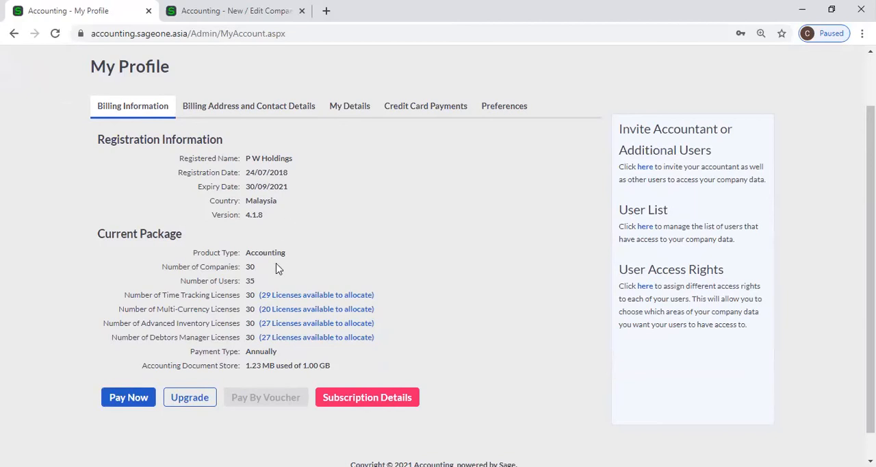
pyautogui.click(234, 20)
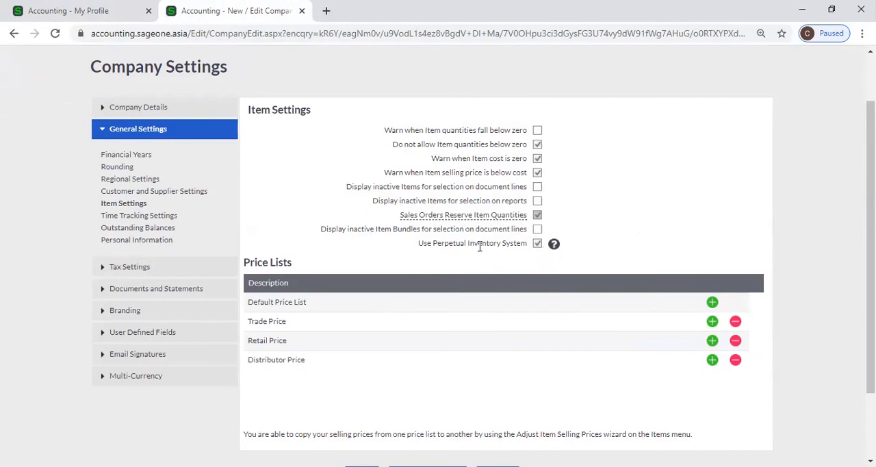
# Examine the inactive Projects option and Timesheet Lockdown Date in Time Tracking Settings, comparing them with the Lockdown Date in Financial Years.
pyautogui.click(144, 217)
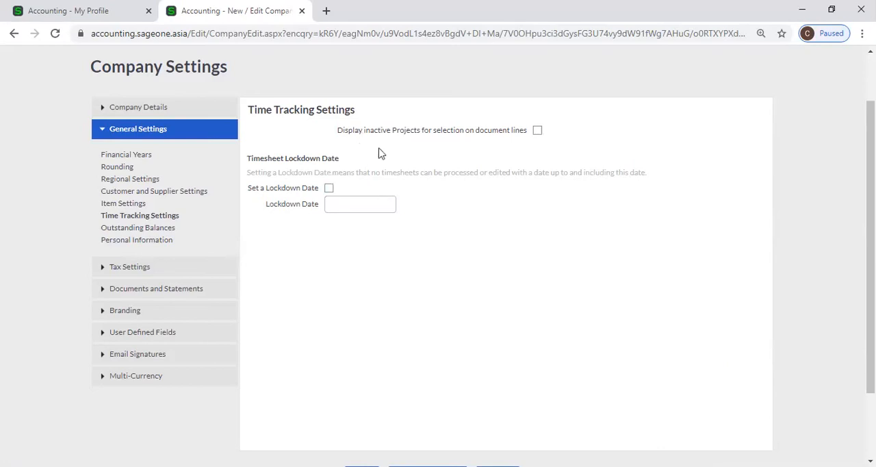
pyautogui.click(538, 133)
pyautogui.click(535, 131)
pyautogui.click(140, 157)
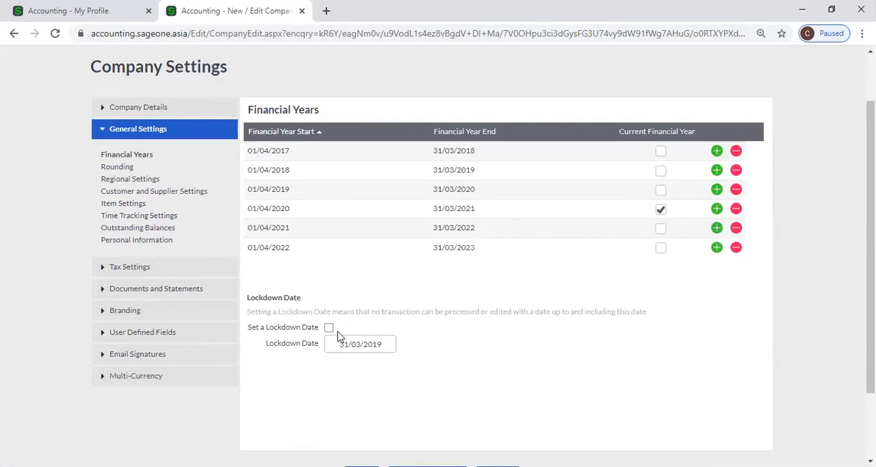
pyautogui.click(137, 216)
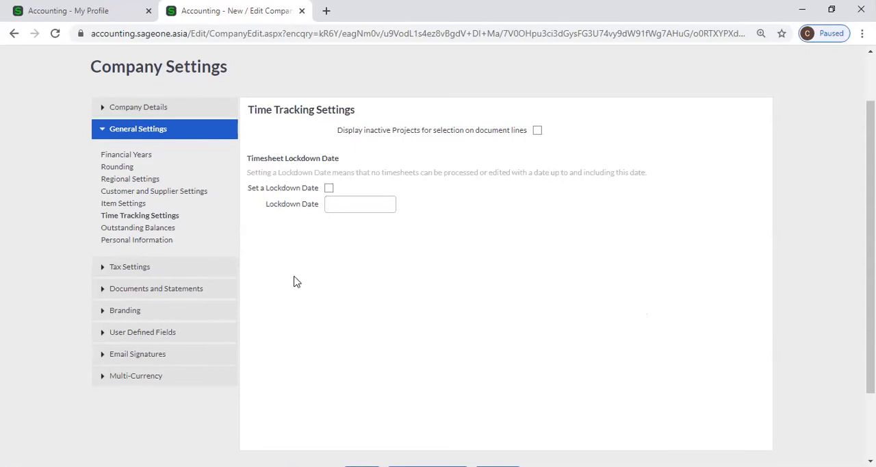
# Bring up the Outstanding Balances settings, and view the summary Customer Balances - Days Outstanding Report for all customers at 15/02/2021.
pyautogui.click(172, 230)
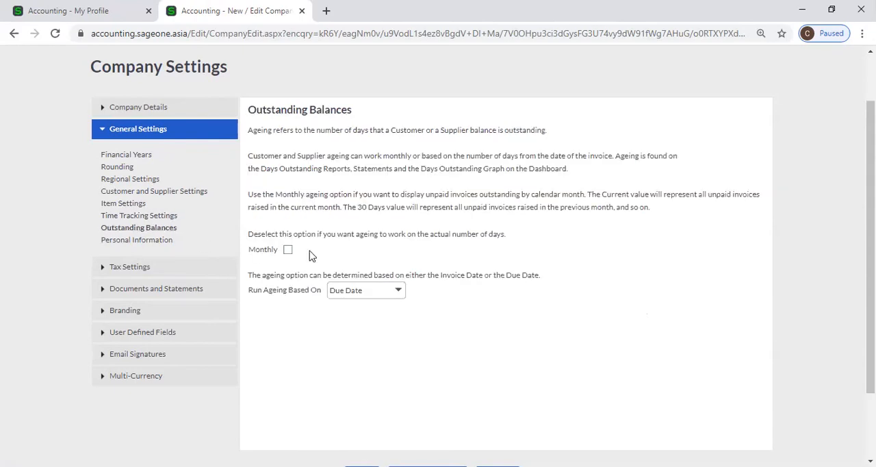
pyautogui.click(288, 249)
pyautogui.click(77, 12)
pyautogui.scroll(1, 221, 130)
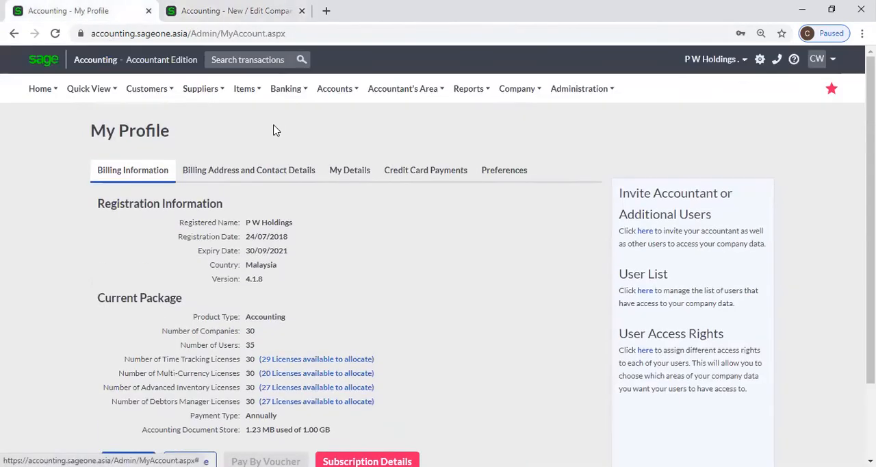
pyautogui.click(137, 92)
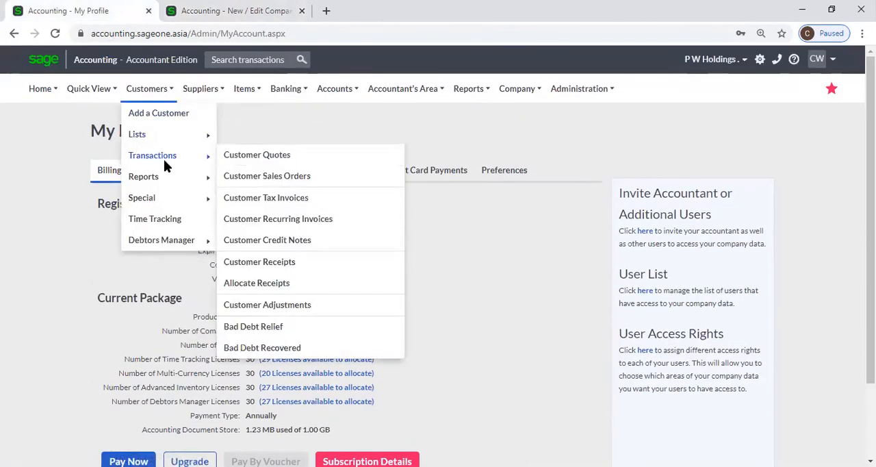
pyautogui.moveTo(164, 180)
pyautogui.click(317, 267)
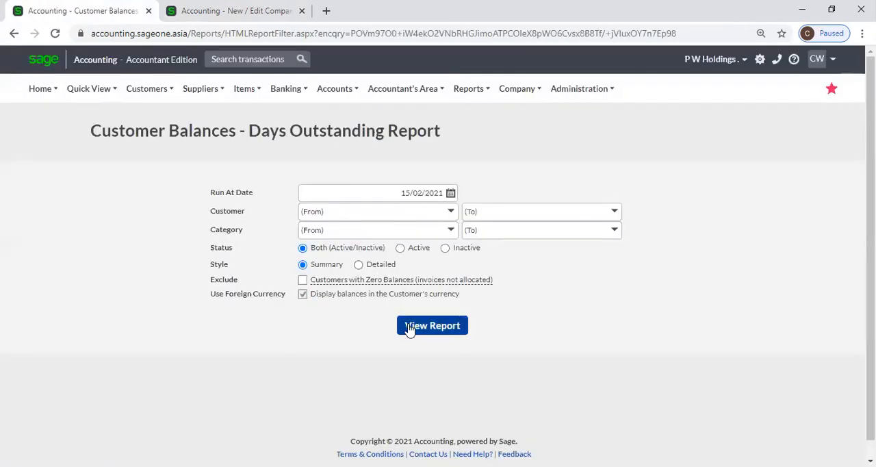
pyautogui.click(410, 326)
pyautogui.moveTo(409, 276)
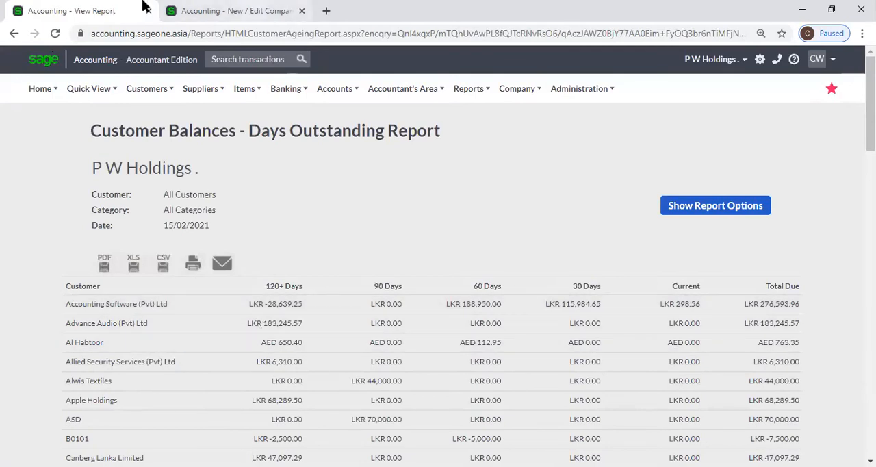
# Toggle the Monthly ageing option in Outstanding Balances, leaving it deselected, and look at the Run Ageing Based On choices.
pyautogui.hotkey('ctrl', 'Tab')
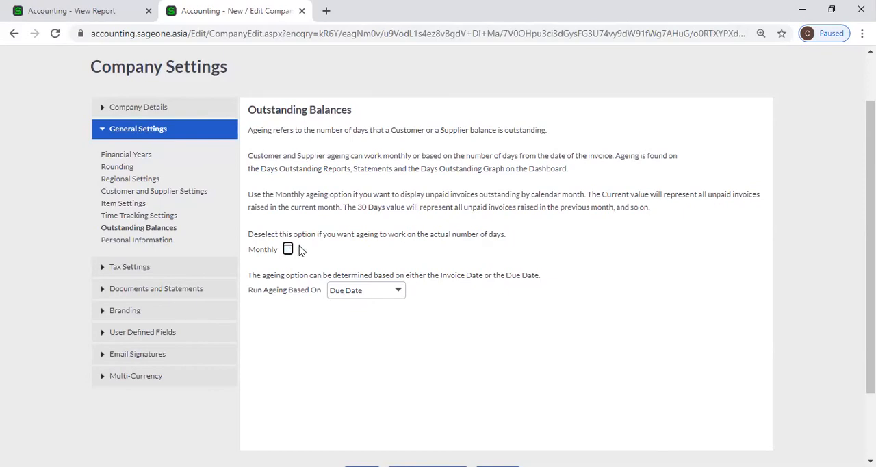
pyautogui.click(288, 251)
pyautogui.click(288, 250)
pyautogui.click(287, 249)
pyautogui.click(399, 292)
pyautogui.click(420, 283)
# Start a new customer record and go to the Due Date for Payment days in its Default Settings.
pyautogui.click(62, 11)
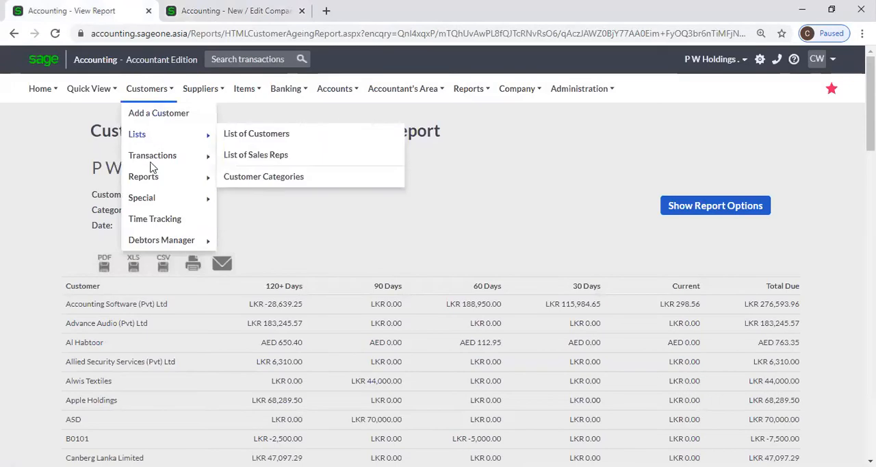
pyautogui.moveTo(147, 140)
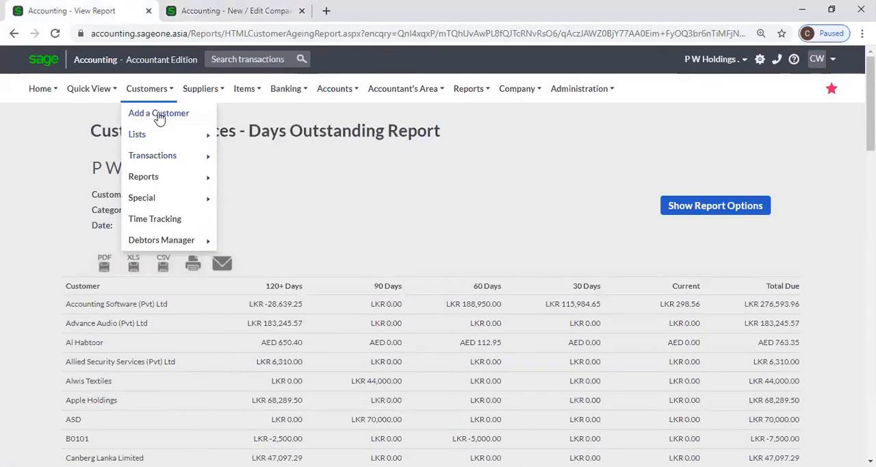
pyautogui.click(160, 115)
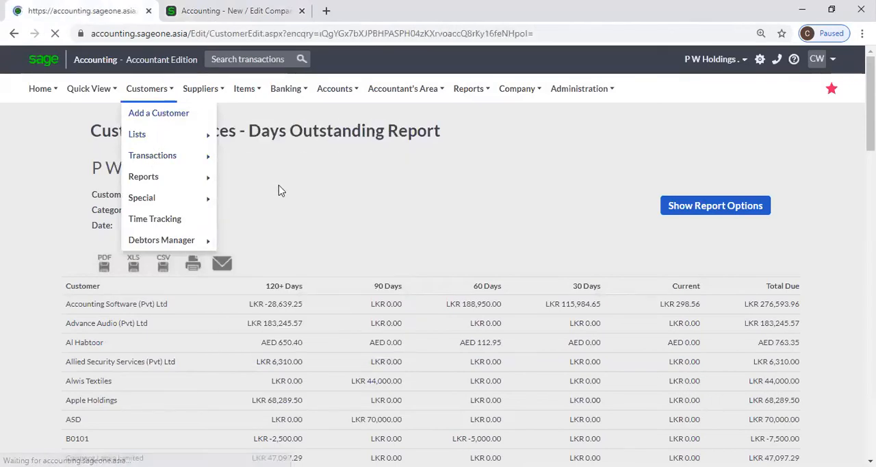
pyautogui.scroll(-1, 397, 226)
pyautogui.scroll(-5, 394, 227)
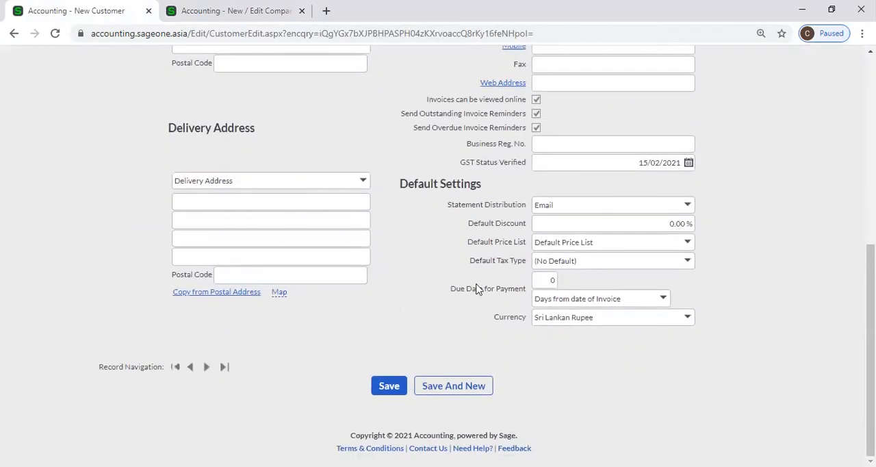
pyautogui.click(539, 279)
# Check the Run Ageing Based On choices in the company's Outstanding Balances settings.
pyautogui.click(230, 12)
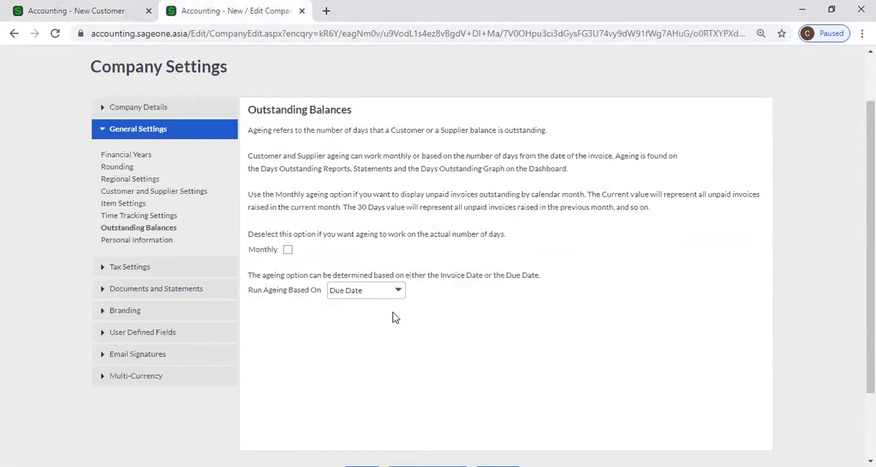
pyautogui.click(398, 293)
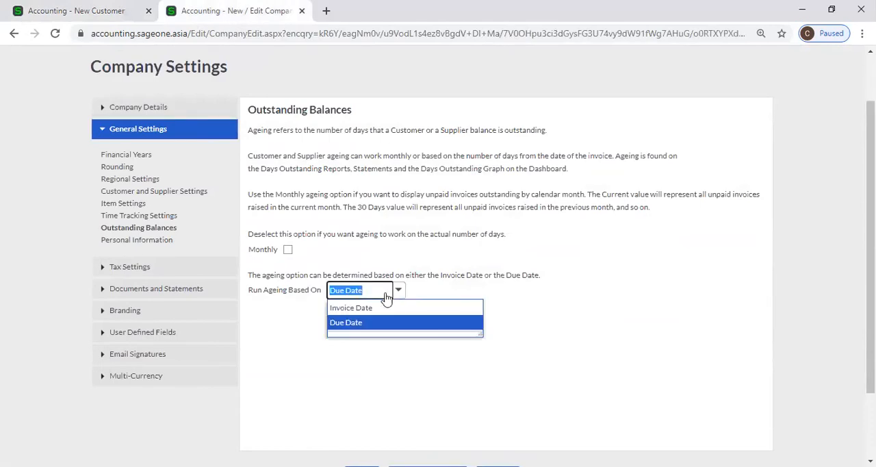
pyautogui.tripleClick(303, 305)
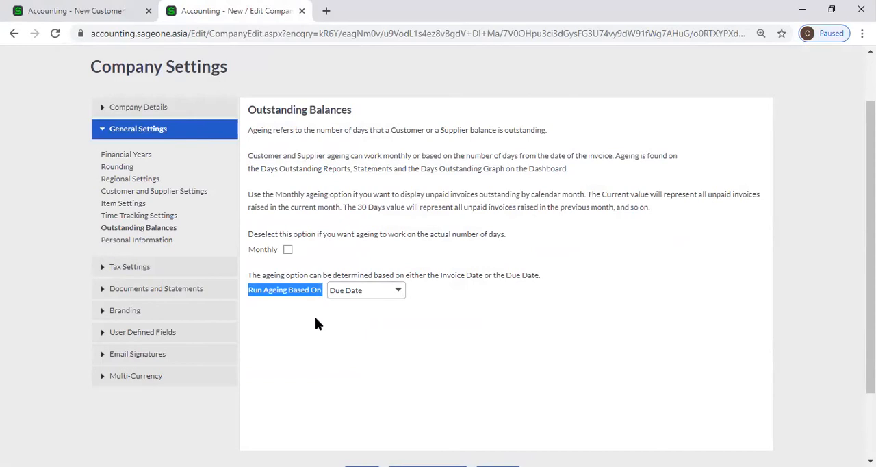
# Set the new customer's Due Date for Payment to 30 days from date of invoice.
pyautogui.click(77, 10)
pyautogui.write('30')
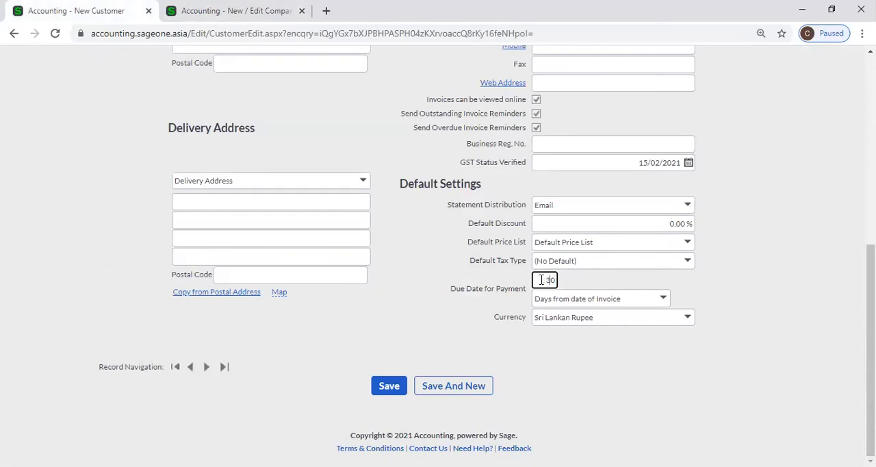
pyautogui.click(559, 340)
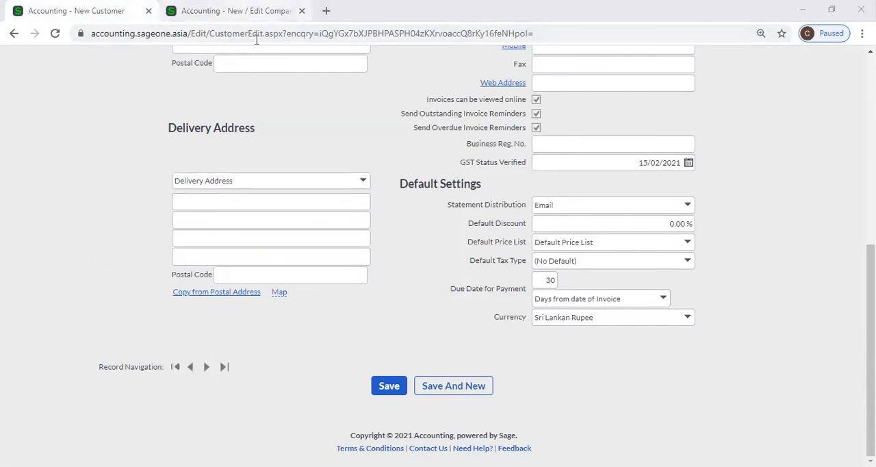
# Change Run Ageing Based On in Outstanding Balances to Invoice Date, and return it to Due Date.
pyautogui.click(229, 10)
pyautogui.click(399, 290)
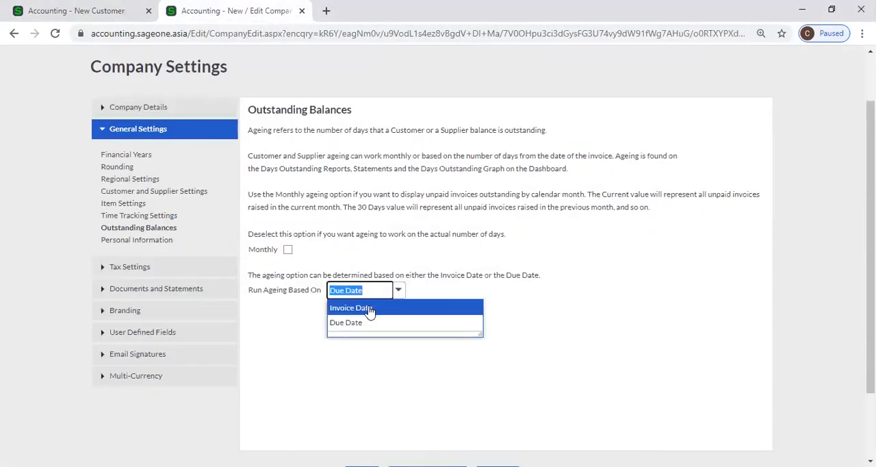
pyautogui.click(371, 307)
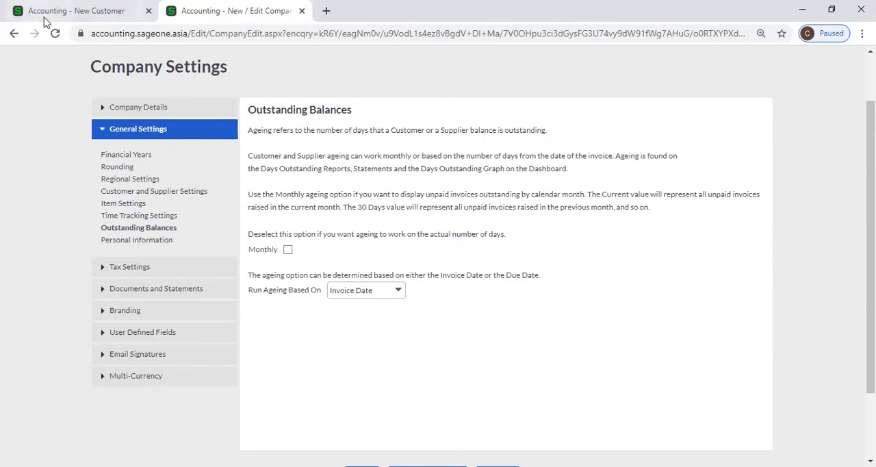
pyautogui.click(396, 292)
pyautogui.click(392, 324)
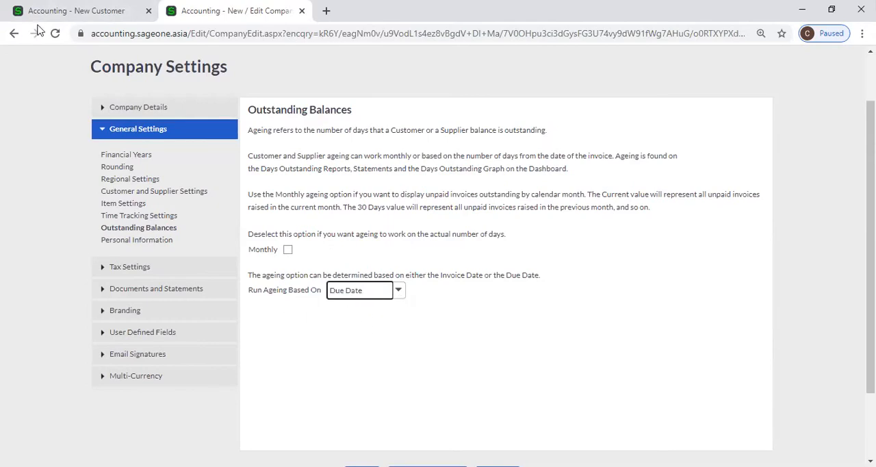
# Revisit the new customer's payment terms, try Invoice Date as the company's ageing basis, and restore Due Date.
pyautogui.click(77, 15)
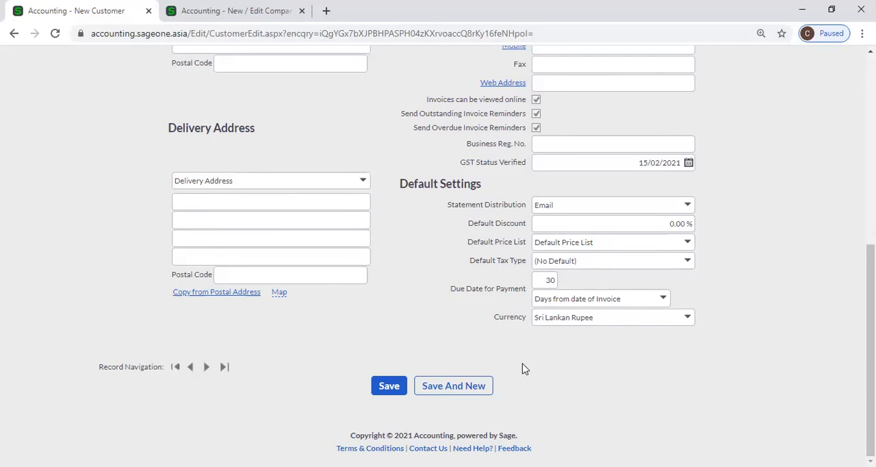
pyautogui.click(228, 20)
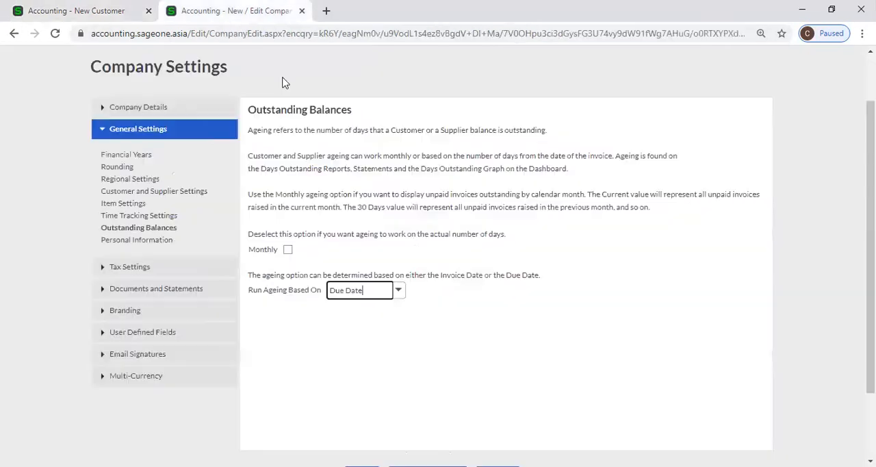
pyautogui.click(401, 297)
pyautogui.click(377, 307)
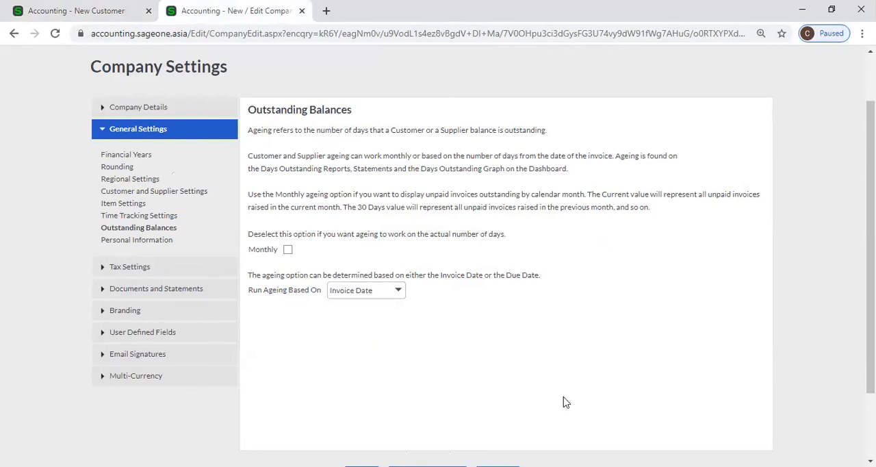
pyautogui.click(401, 293)
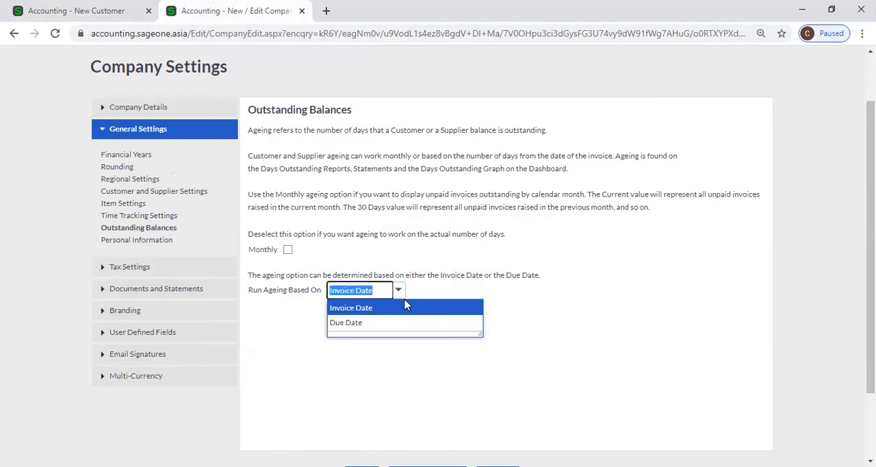
pyautogui.click(406, 307)
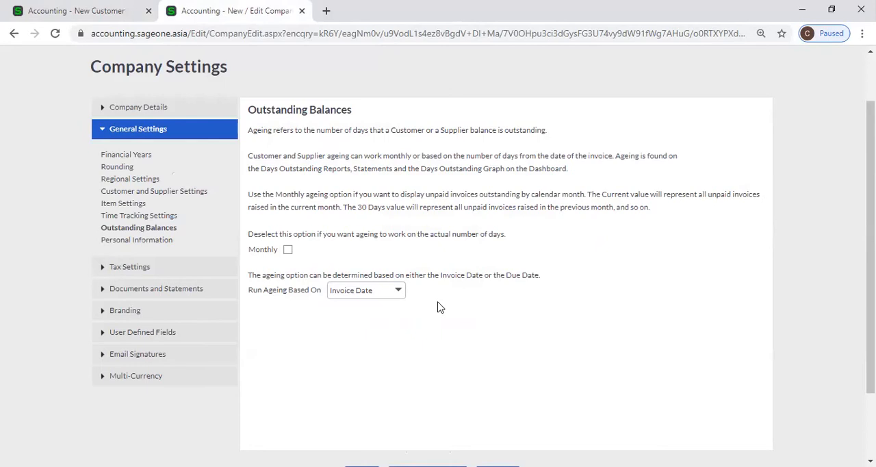
pyautogui.click(398, 290)
pyautogui.click(405, 327)
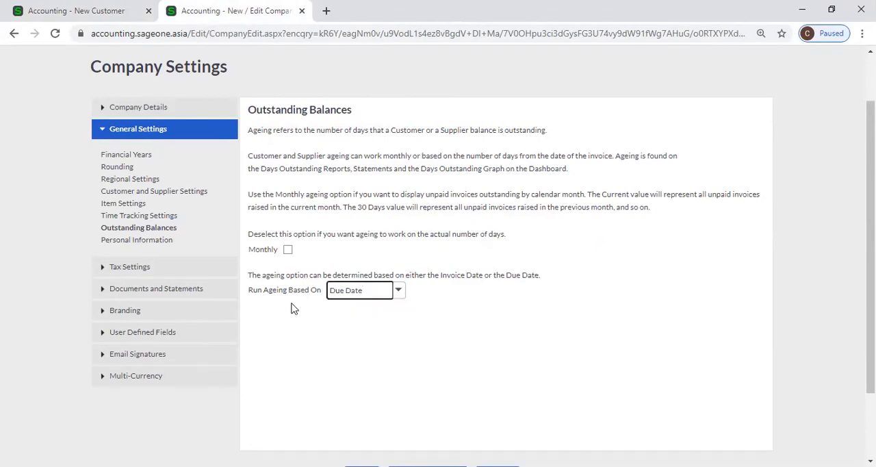
# Switch Run Ageing Based On in the Outstanding Balances settings to Invoice Date, and set it back to Due Date.
pyautogui.click(375, 332)
pyautogui.click(398, 291)
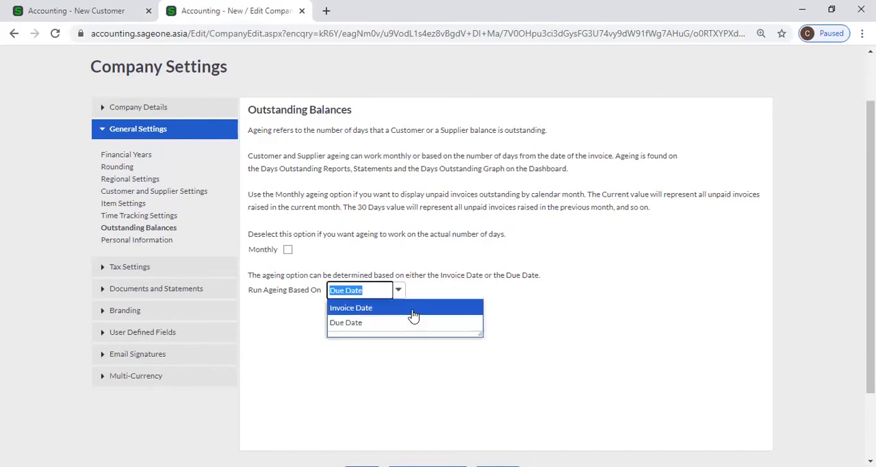
pyautogui.click(413, 314)
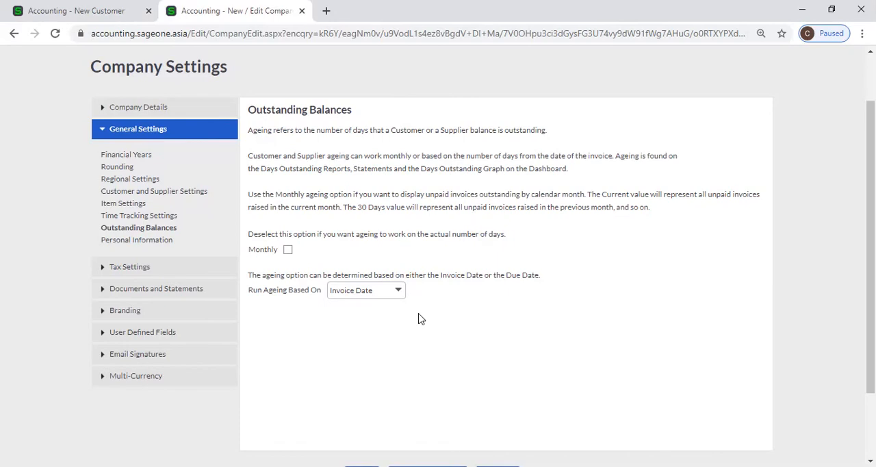
pyautogui.click(398, 294)
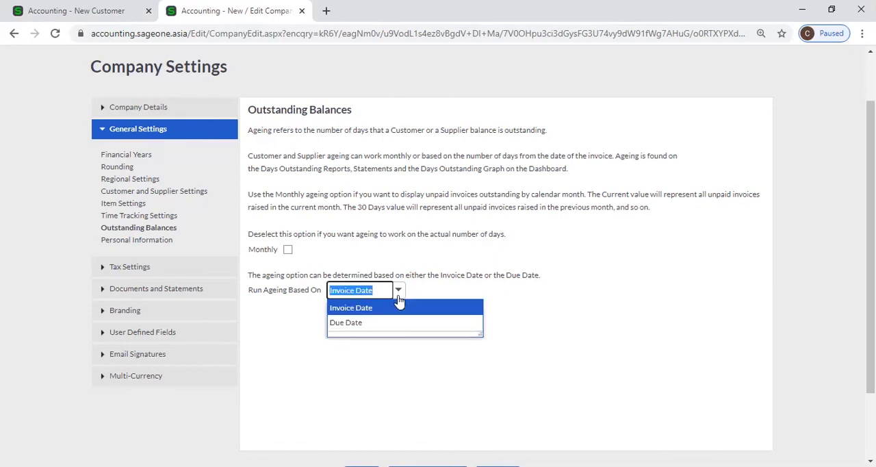
pyautogui.click(403, 323)
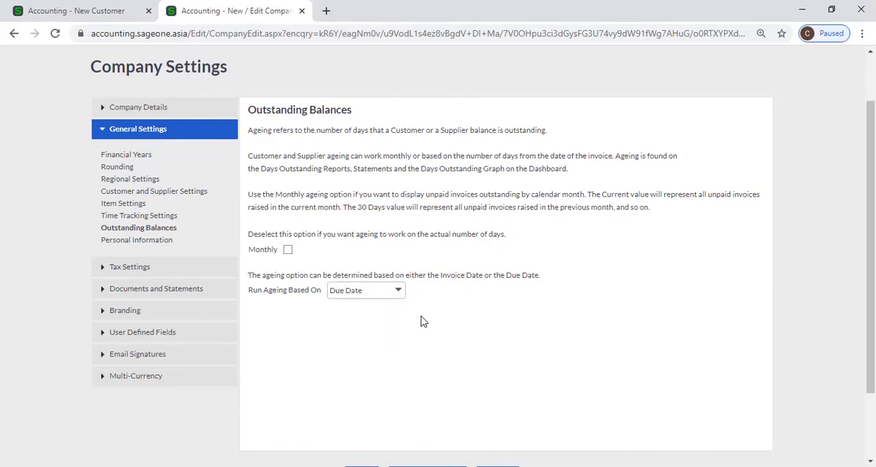
# Set Run Ageing Based On to Invoice Date, and turn the Monthly ageing option on and off again.
pyautogui.click(399, 296)
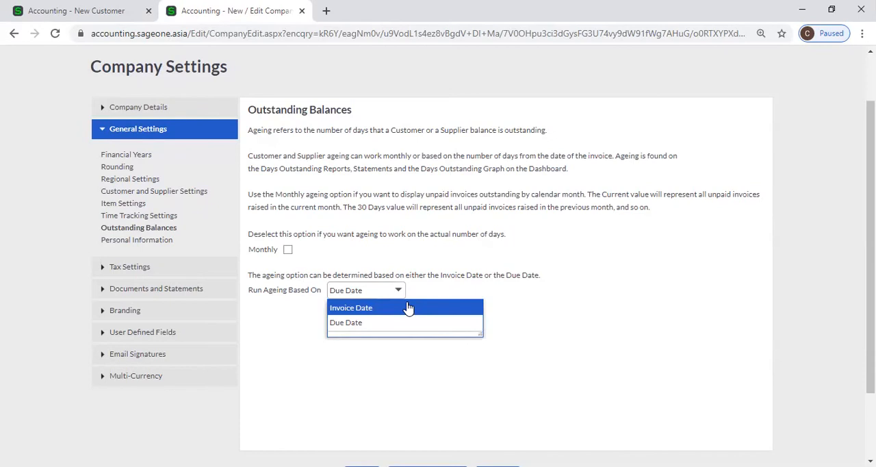
pyautogui.click(409, 309)
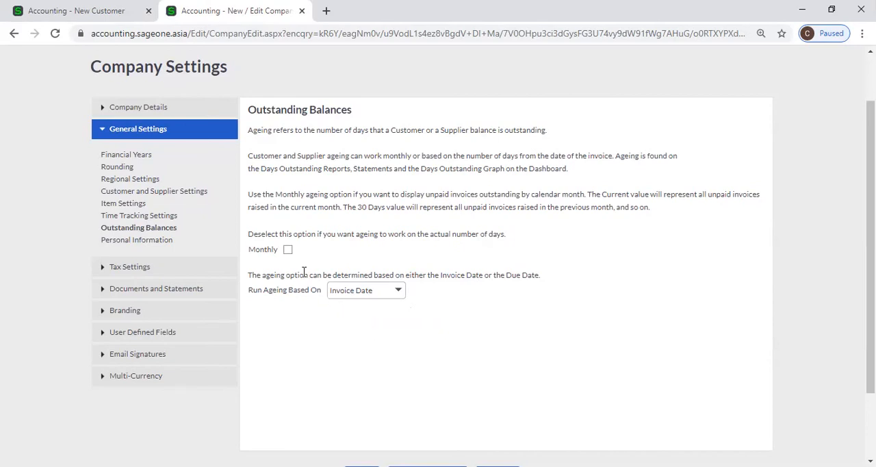
pyautogui.click(289, 250)
pyautogui.click(288, 250)
pyautogui.click(397, 292)
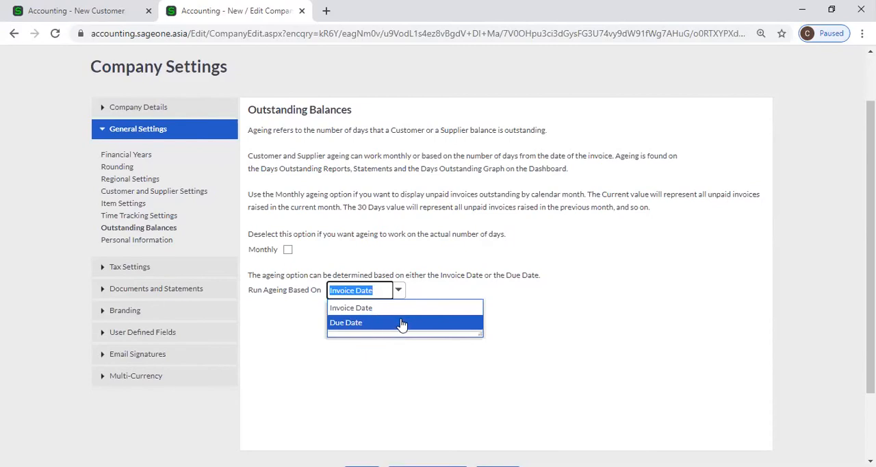
pyautogui.click(402, 310)
pyautogui.click(411, 329)
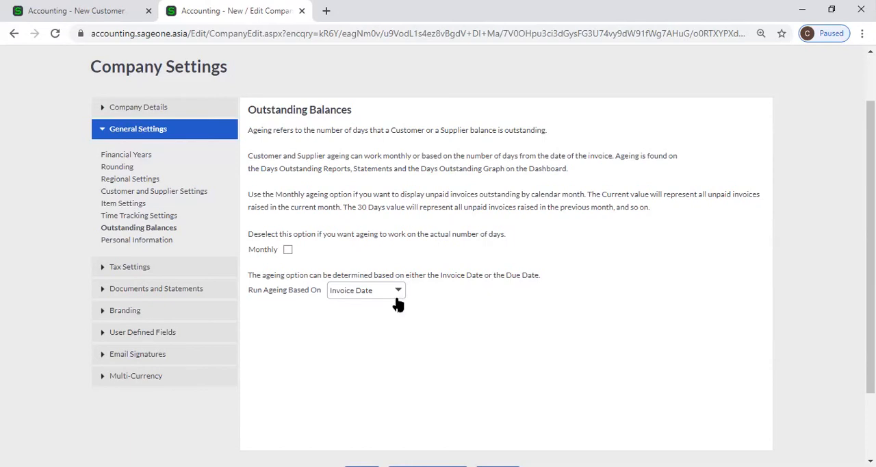
# Restore Due Date as the basis for running ageing in Outstanding Balances.
pyautogui.click(399, 296)
pyautogui.click(392, 322)
pyautogui.click(391, 339)
pyautogui.scroll(-2, 389, 326)
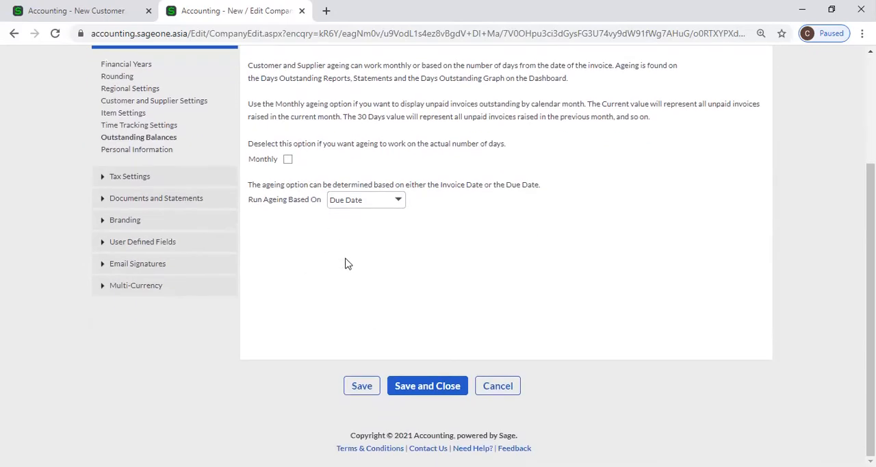
pyautogui.scroll(1, 389, 272)
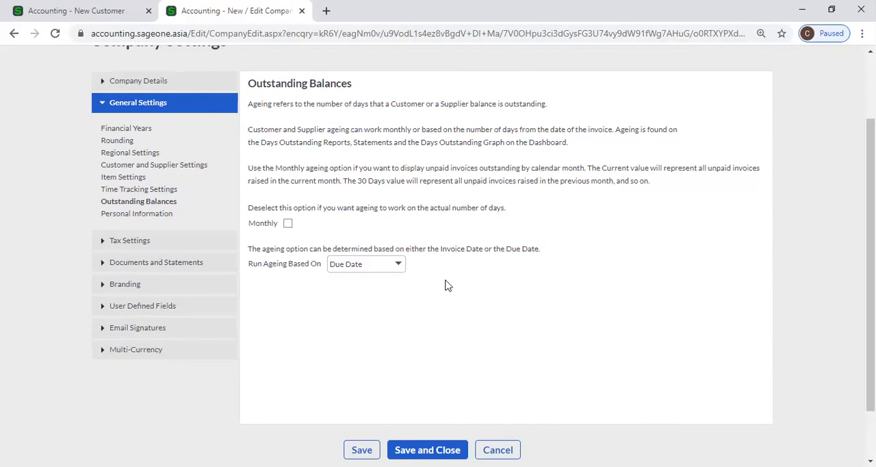
# Open the Personal Information settings and examine the Retention Period options and the Reason field.
pyautogui.click(146, 221)
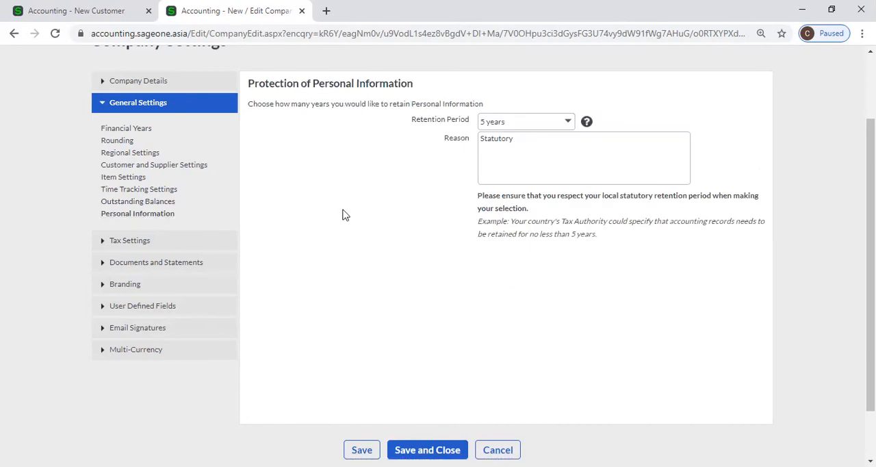
pyautogui.scroll(1, 305, 212)
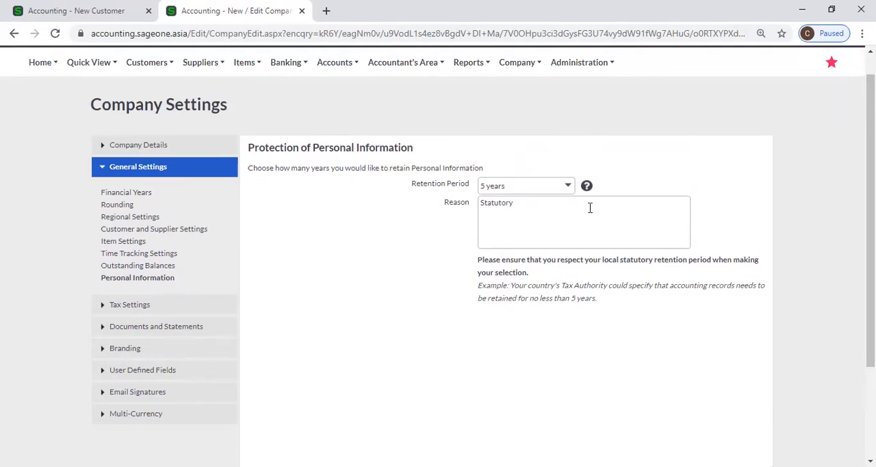
pyautogui.click(568, 189)
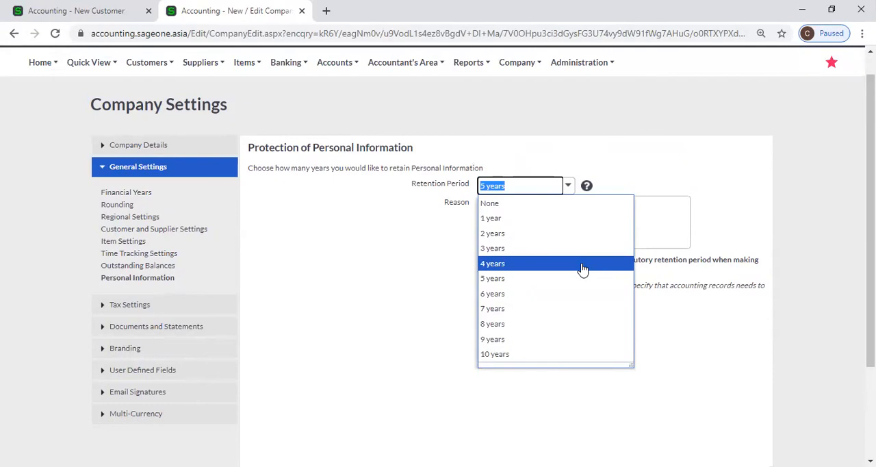
pyautogui.click(410, 276)
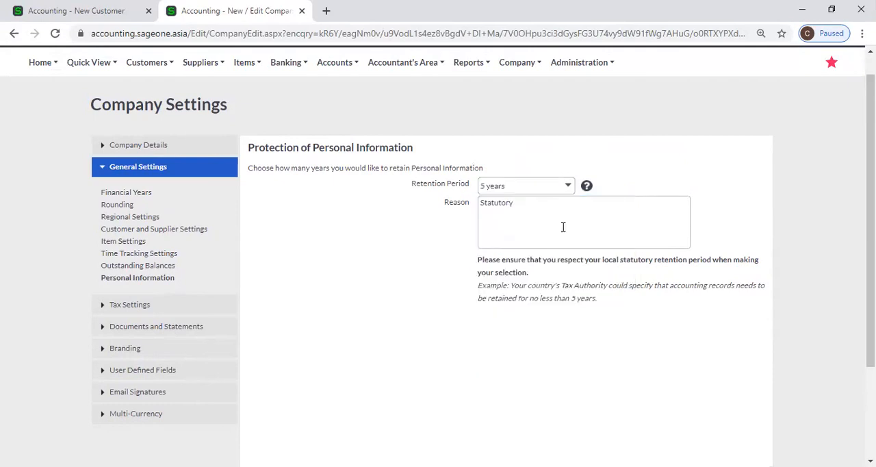
pyautogui.click(568, 186)
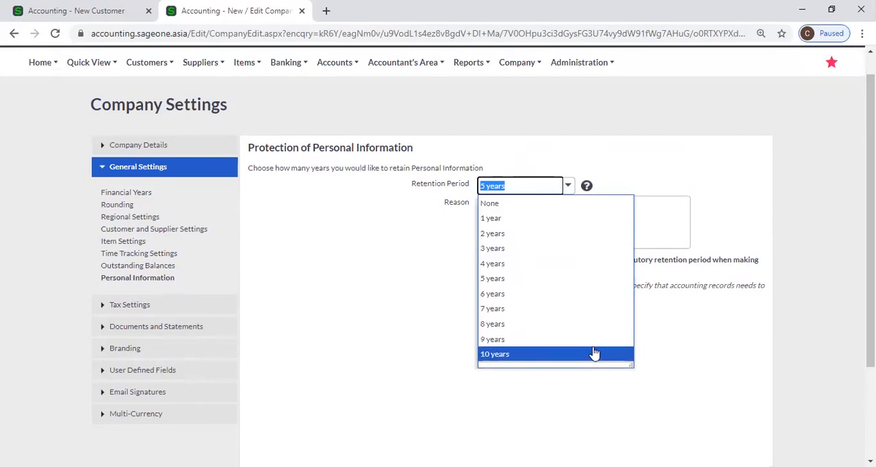
pyautogui.click(705, 354)
pyautogui.click(557, 215)
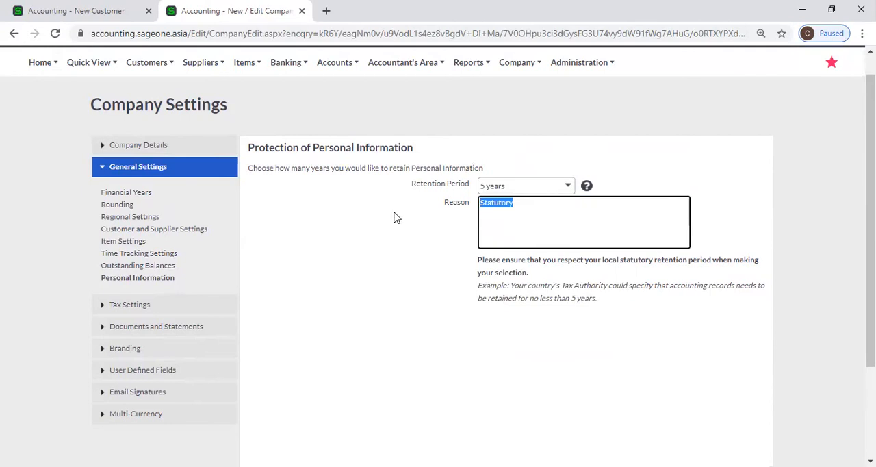
pyautogui.click(390, 215)
pyautogui.click(574, 190)
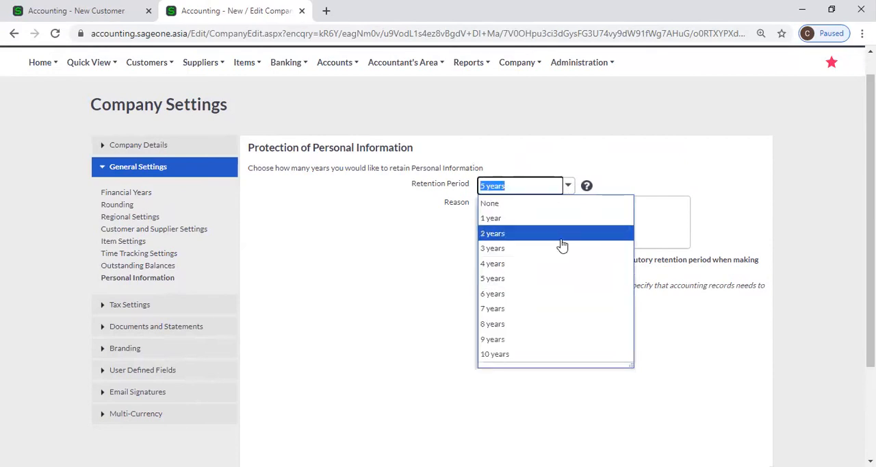
pyautogui.click(394, 325)
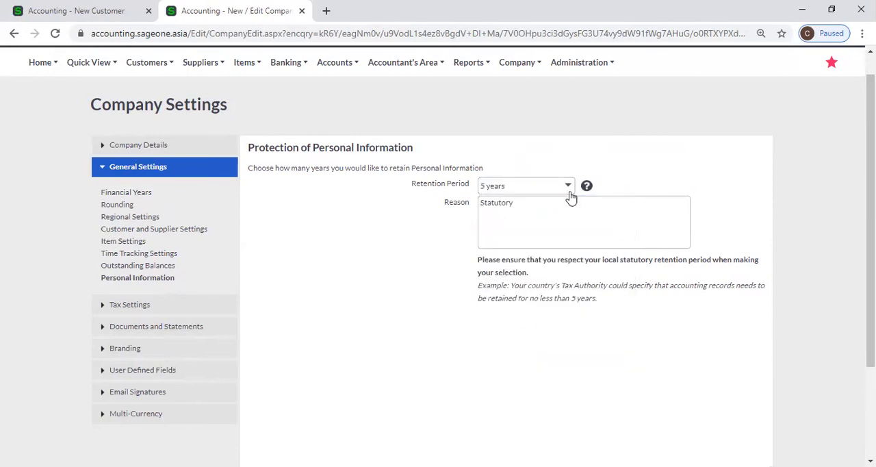
# Try a Retention Period of 10 years for personal information, and set it back to 5 years.
pyautogui.click(568, 190)
pyautogui.click(526, 360)
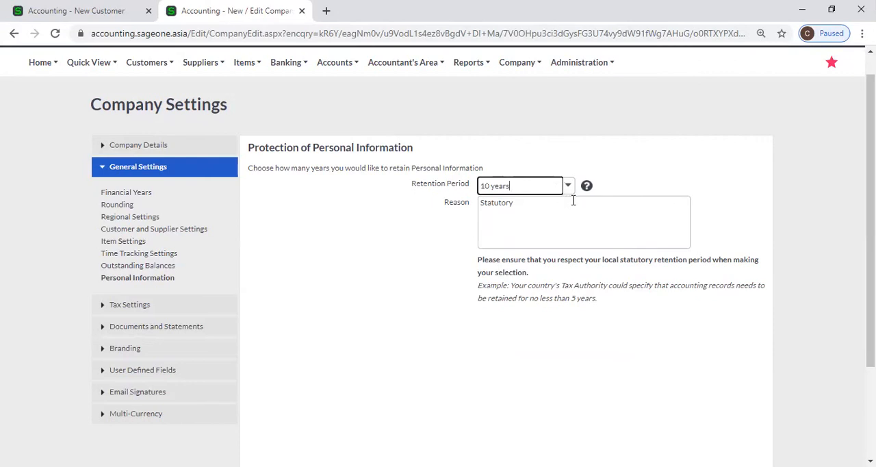
pyautogui.press('Tab')
pyautogui.click(565, 363)
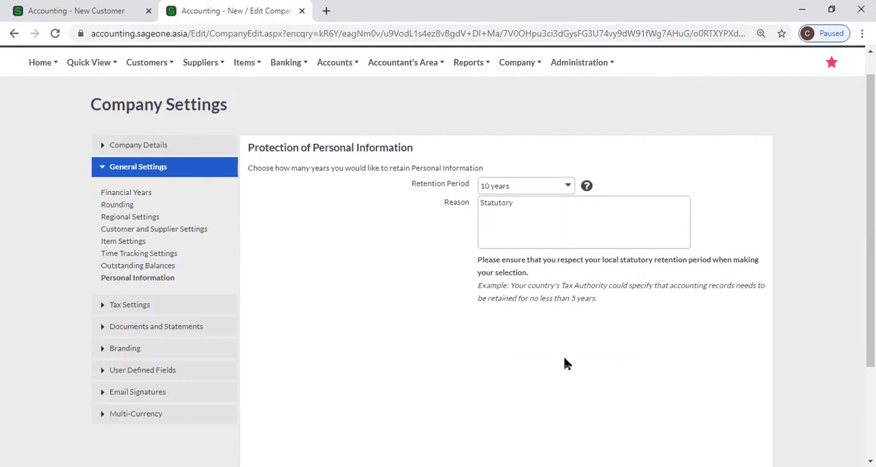
pyautogui.doubleClick(544, 206)
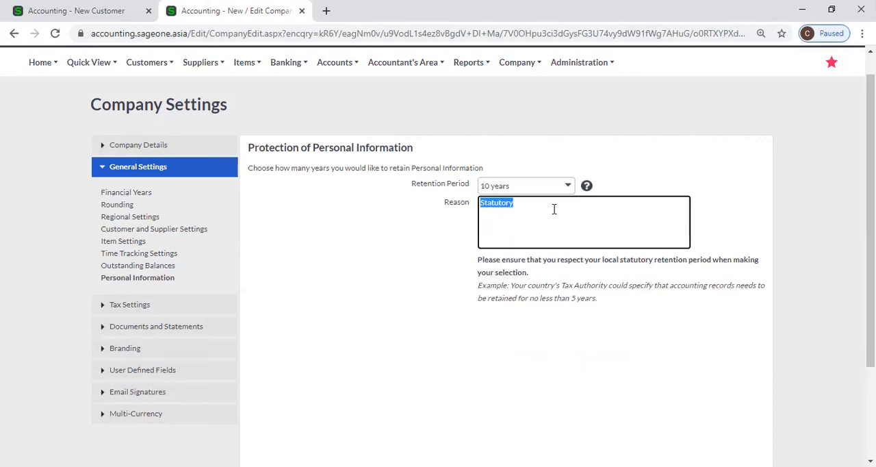
pyautogui.click(570, 185)
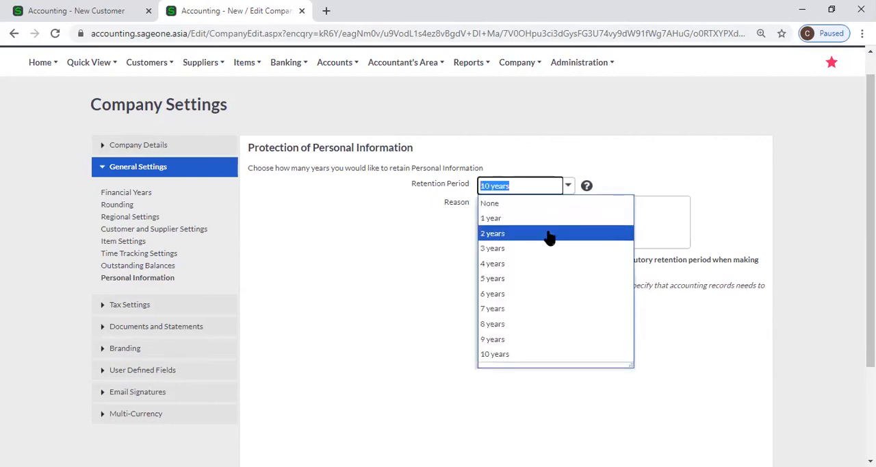
pyautogui.click(551, 279)
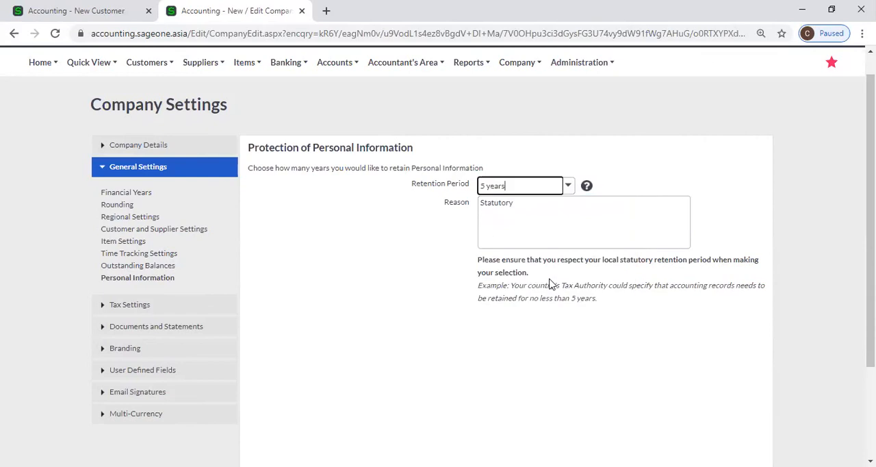
pyautogui.click(538, 210)
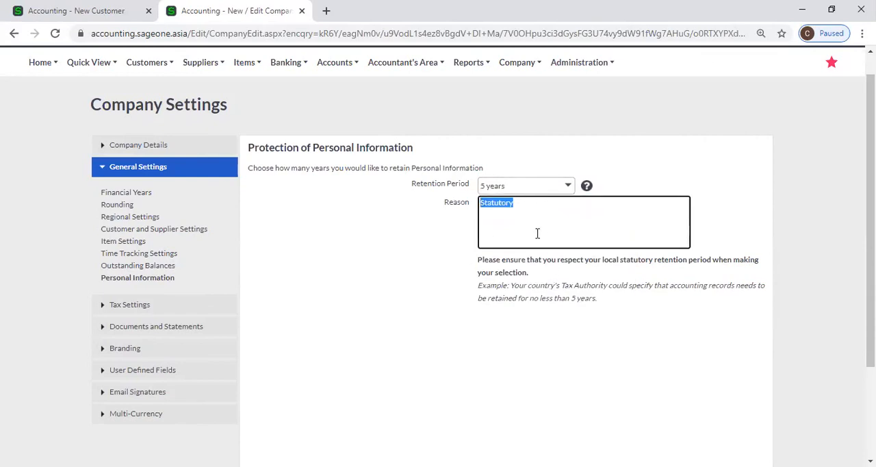
# Set the Retention Period for personal information to 10 years.
pyautogui.click(569, 188)
pyautogui.click(570, 189)
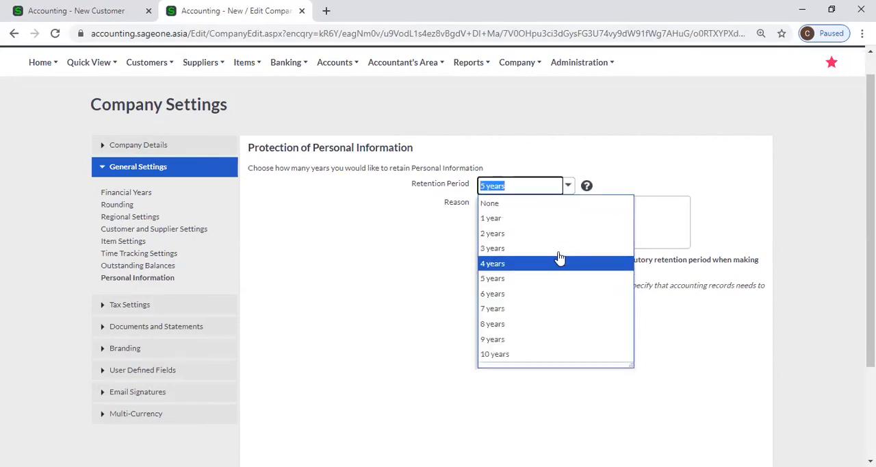
pyautogui.click(542, 354)
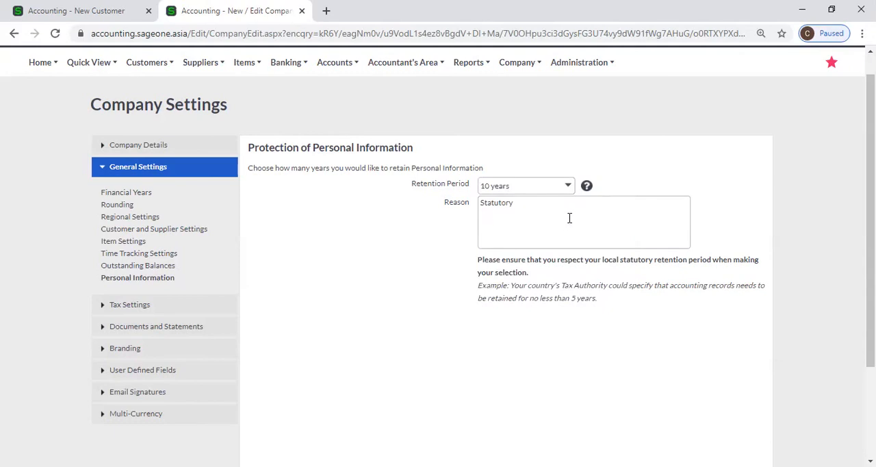
pyautogui.scroll(-2, 346, 346)
pyautogui.scroll(2, 346, 336)
# In Tax Settings, switch the tax system to No Tax and back to Invoice Based (GST), accepting the warnings.
pyautogui.click(164, 306)
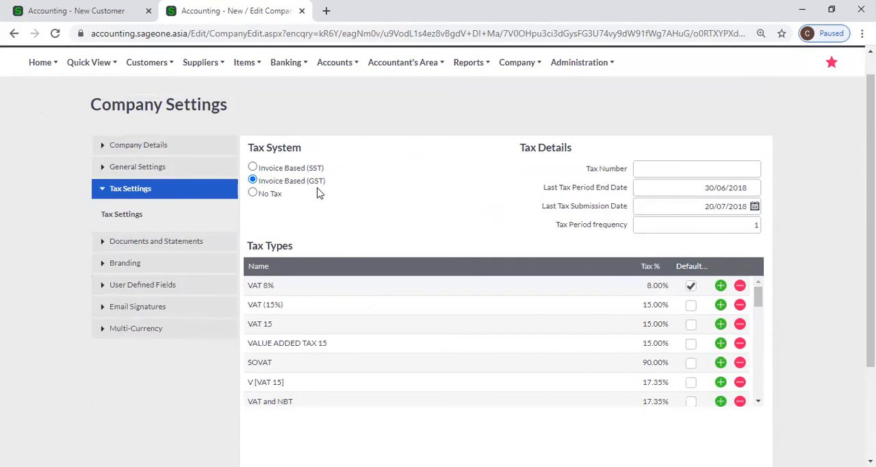
pyautogui.click(253, 194)
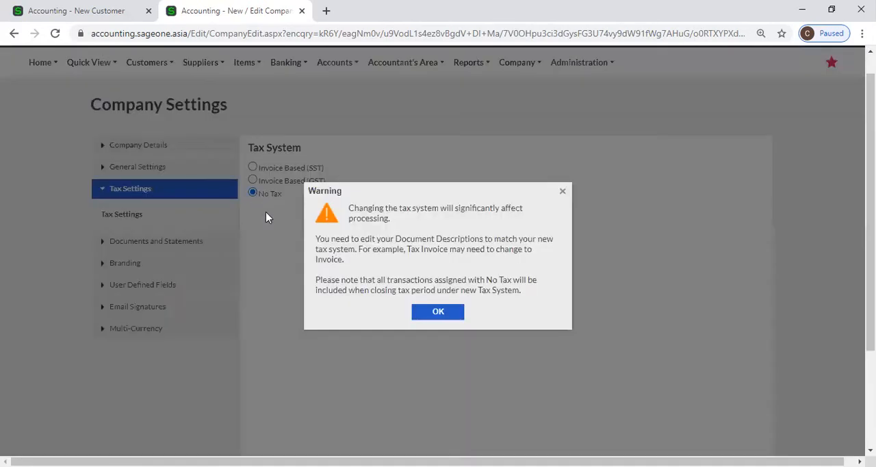
pyautogui.click(432, 316)
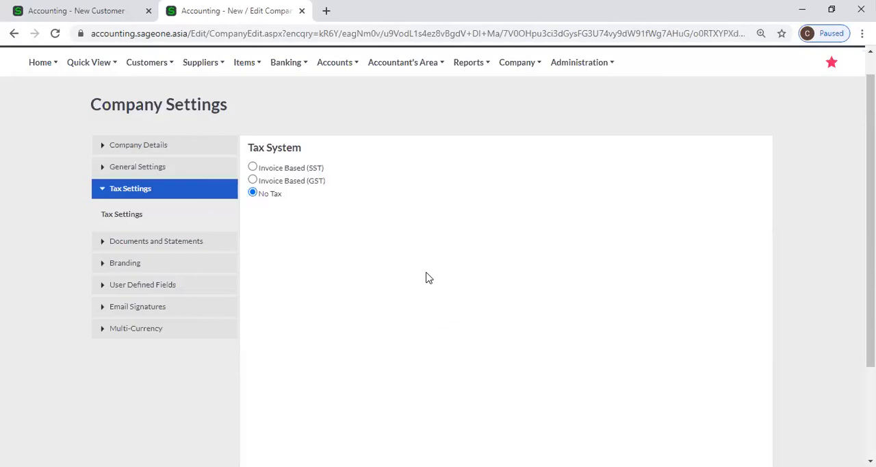
pyautogui.click(253, 181)
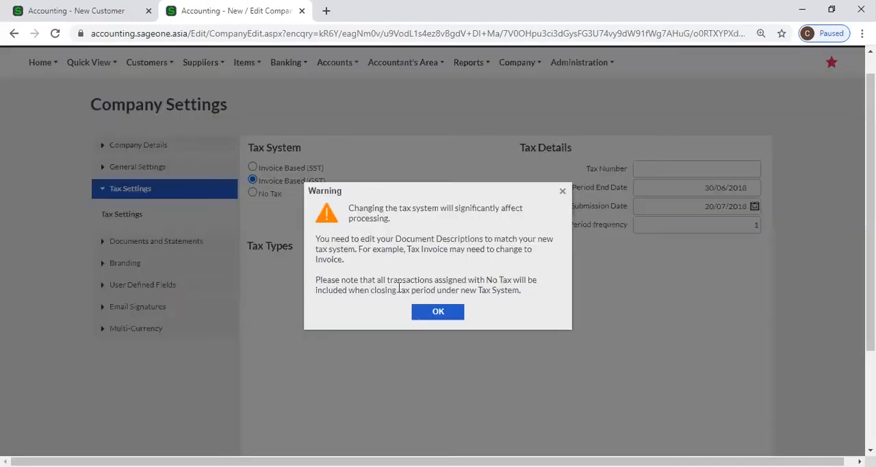
pyautogui.click(436, 312)
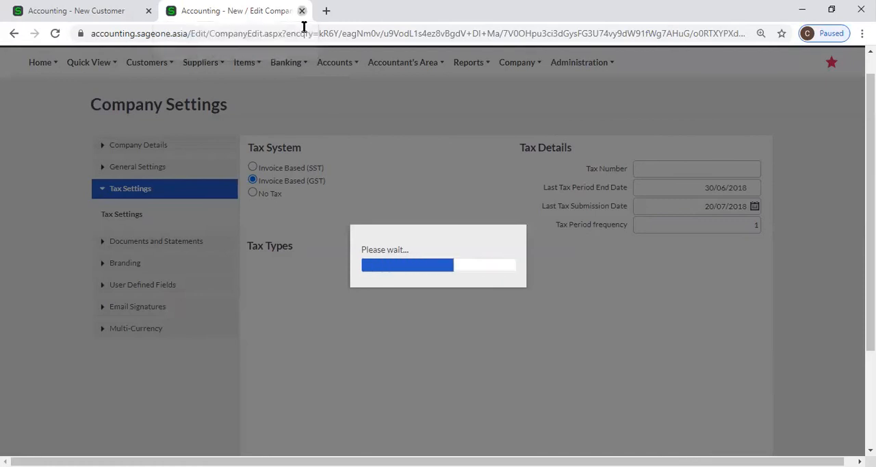
# Close the Company Settings page and replace the New Customer page with a blank browser tab.
pyautogui.click(301, 11)
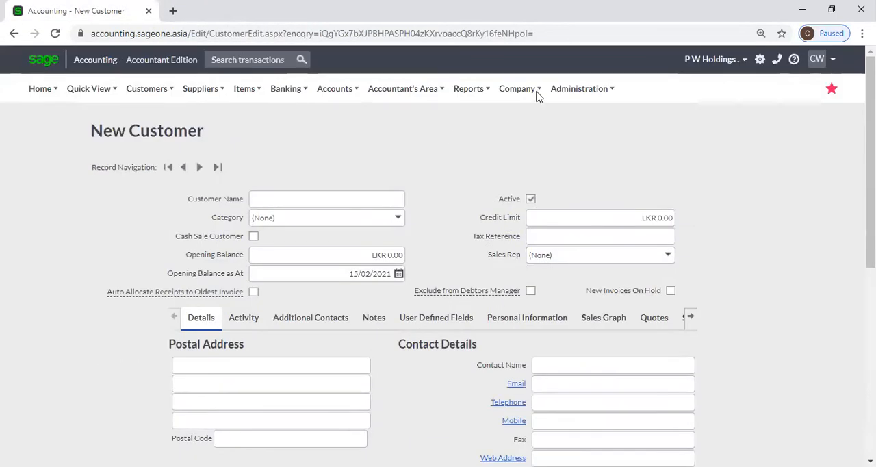
pyautogui.click(534, 92)
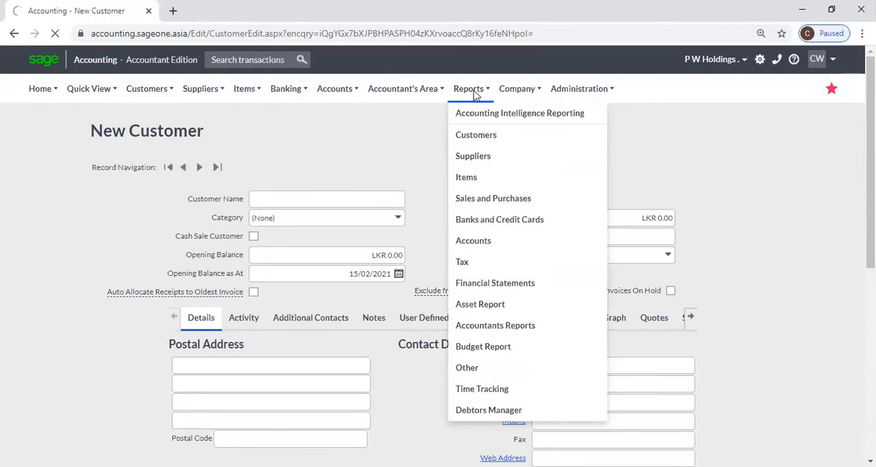
pyautogui.moveTo(517, 92)
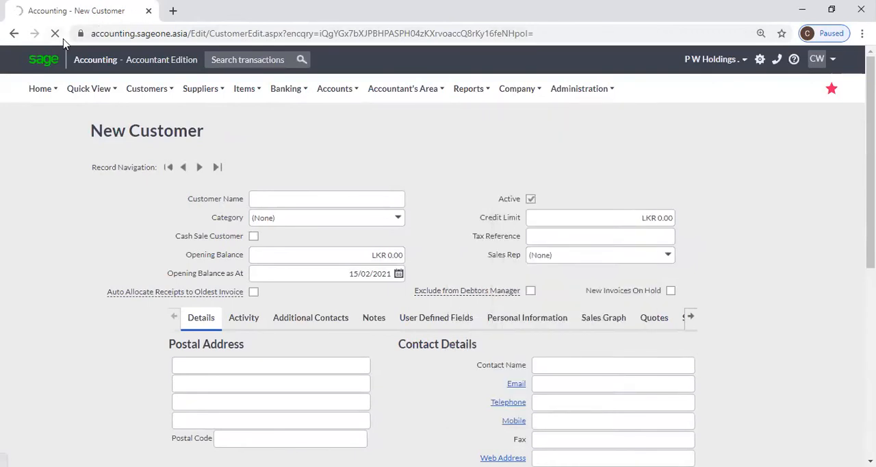
pyautogui.click(173, 10)
pyautogui.click(146, 12)
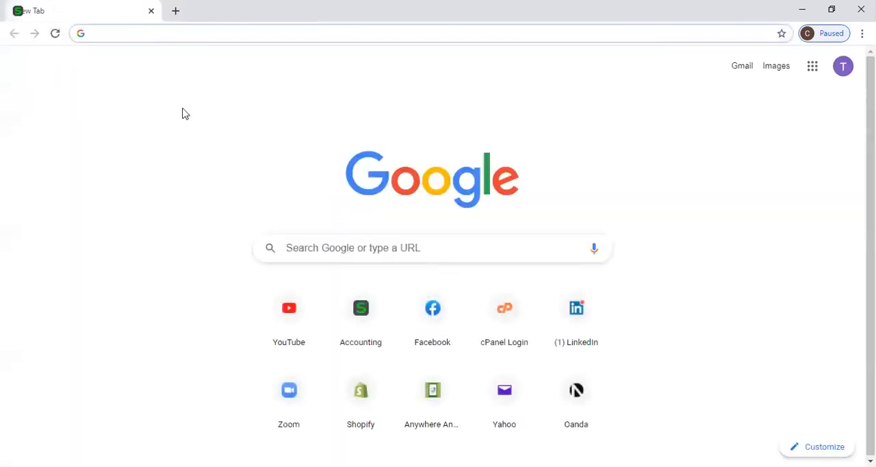
# Load the Accounting site again and open the Tax Settings within Company Settings.
pyautogui.click(360, 309)
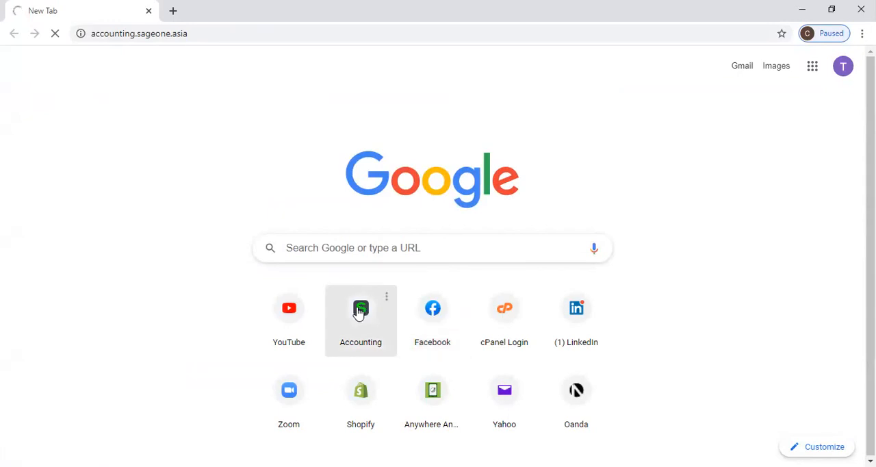
pyautogui.click(199, 34)
pyautogui.click(258, 58)
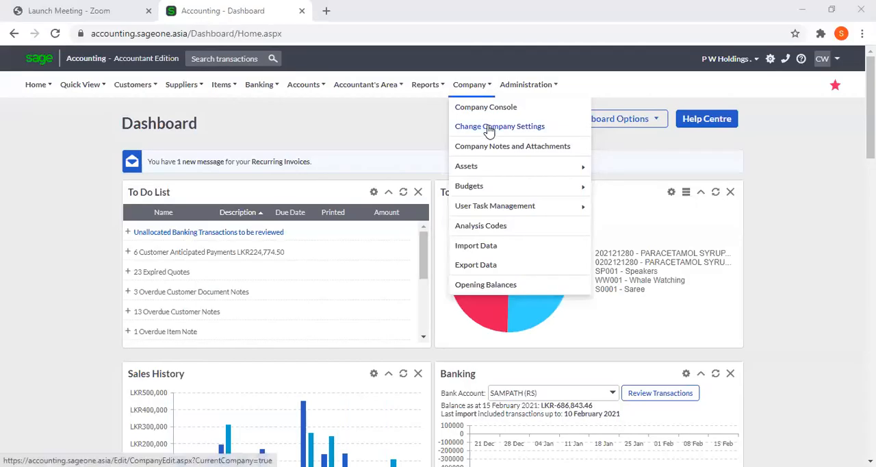
pyautogui.click(489, 128)
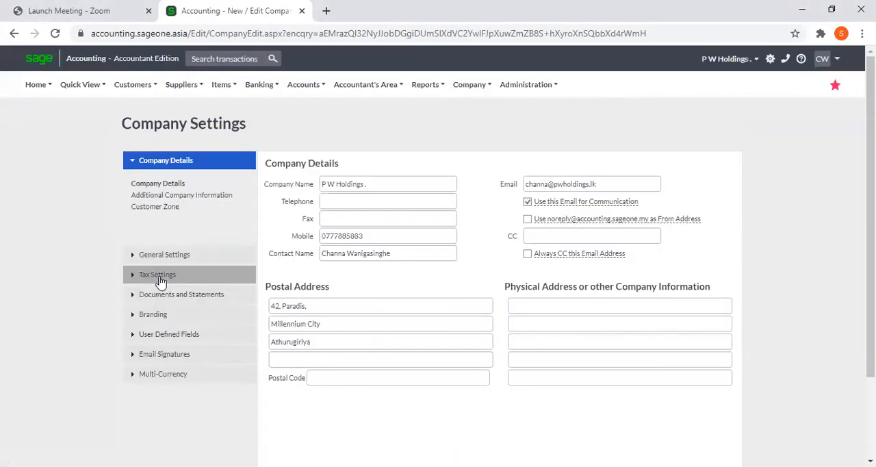
pyautogui.click(157, 276)
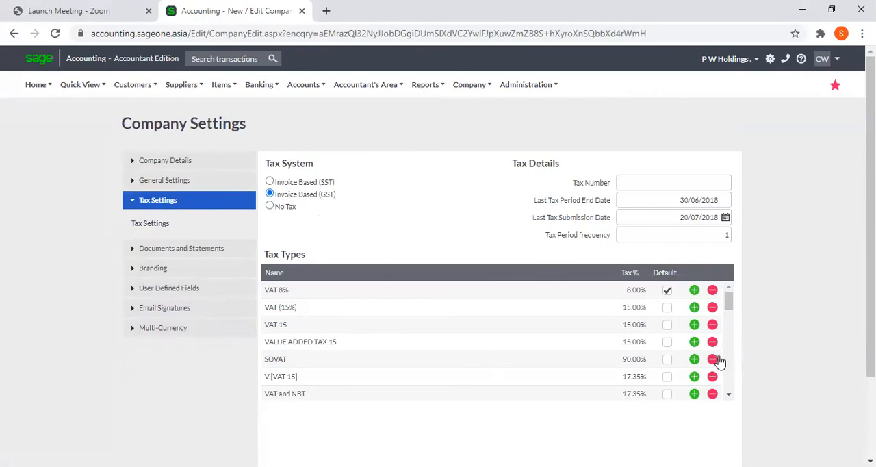
# Add a tax type named VAT 15% with a tax rate of 15% directly below VAT (15%).
pyautogui.click(694, 307)
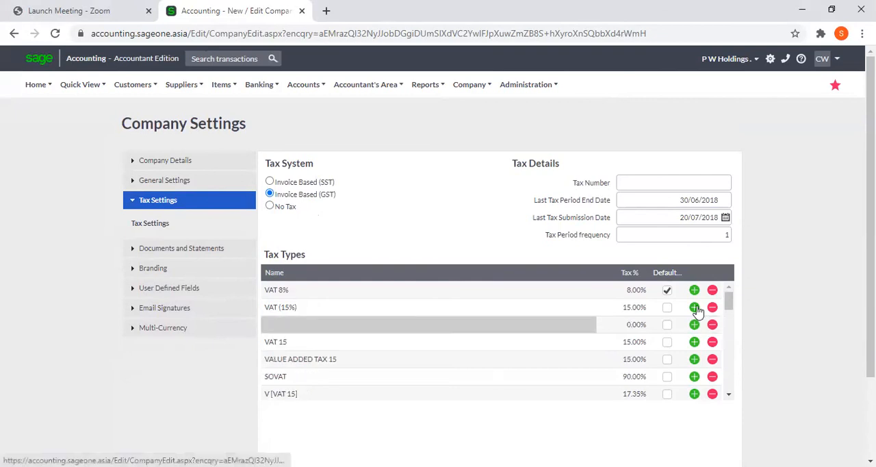
pyautogui.click(560, 327)
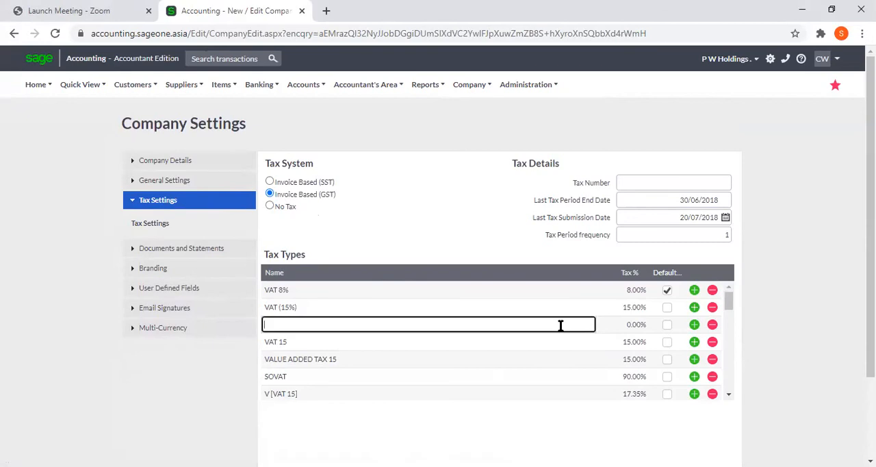
pyautogui.write('VAT')
pyautogui.write('%')
pyautogui.press('Tab')
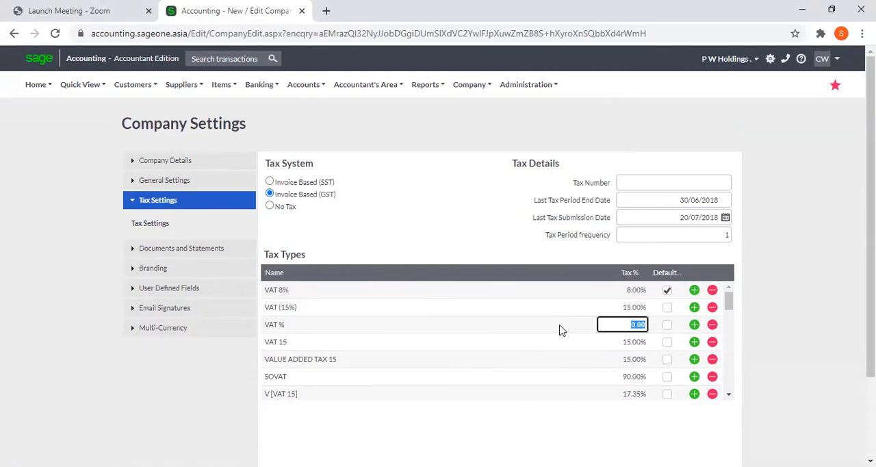
pyautogui.click(284, 323)
pyautogui.click(285, 325)
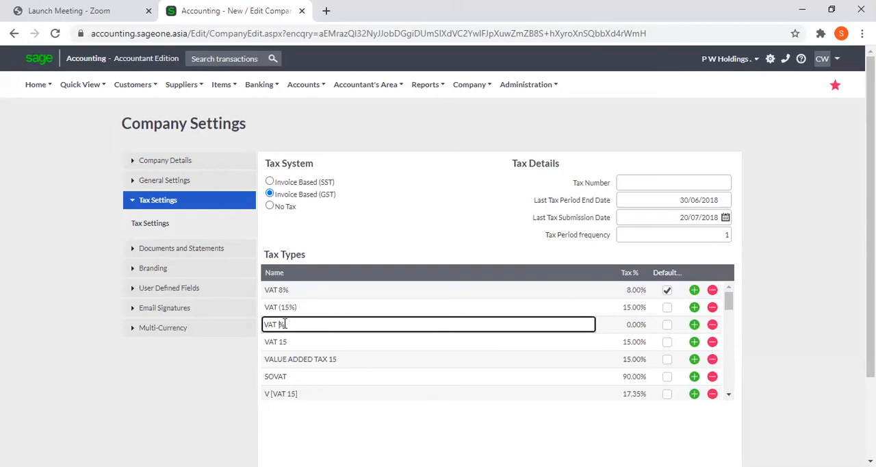
pyautogui.write('15')
pyautogui.press('Tab')
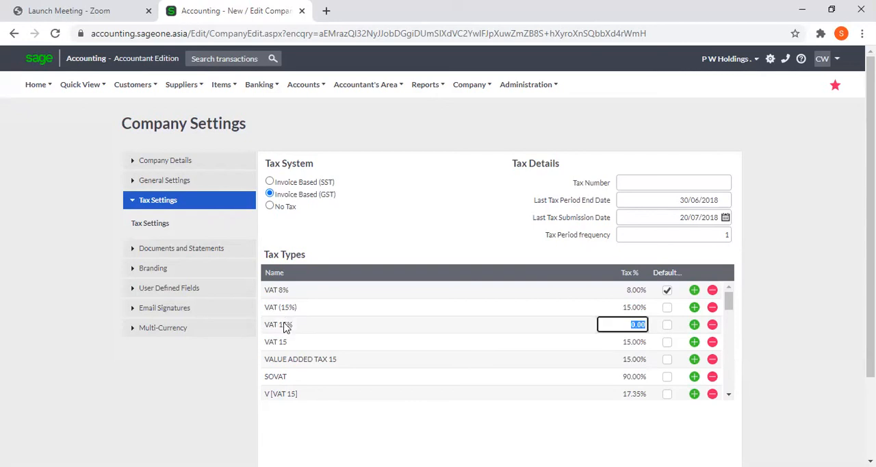
pyautogui.write('15')
pyautogui.press('Tab')
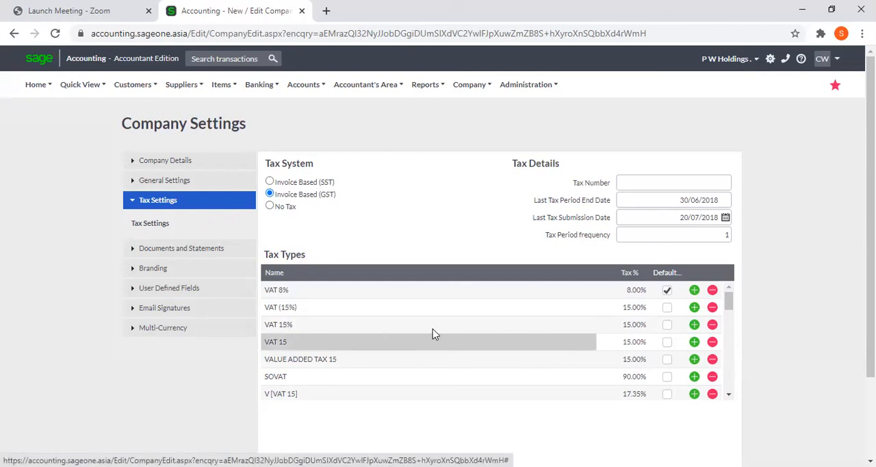
# Delete the tax types VALUE ADDED TAX 15, SOVAT and V [VAT 15], and try to delete VAT and NBT.
pyautogui.click(713, 359)
pyautogui.click(713, 360)
pyautogui.click(713, 360)
pyautogui.click(714, 359)
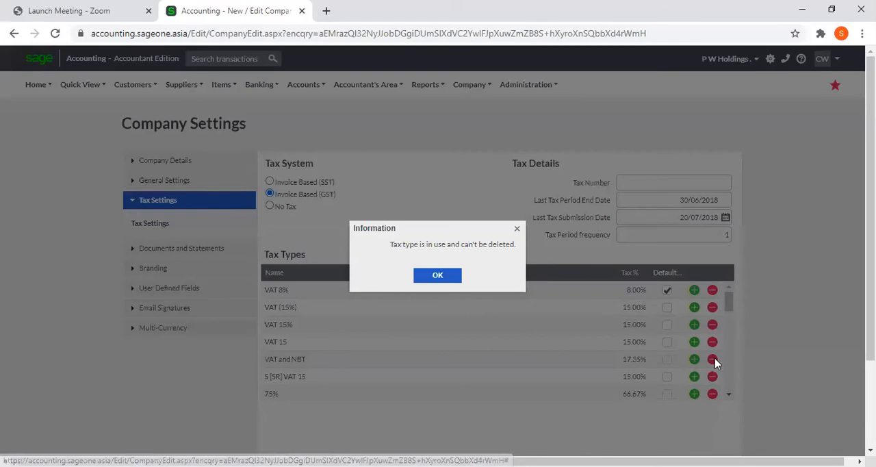
pyautogui.click(423, 277)
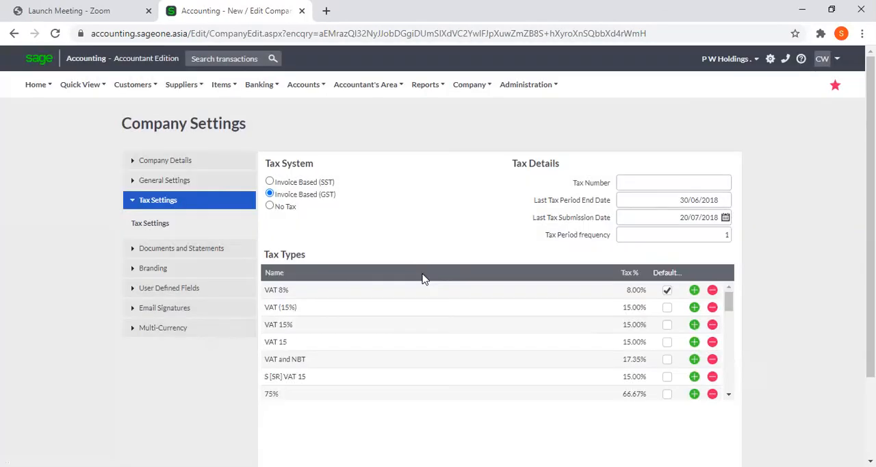
# Insert two blank tax type lines below VAT (15%) and remove both of them again.
pyautogui.click(695, 308)
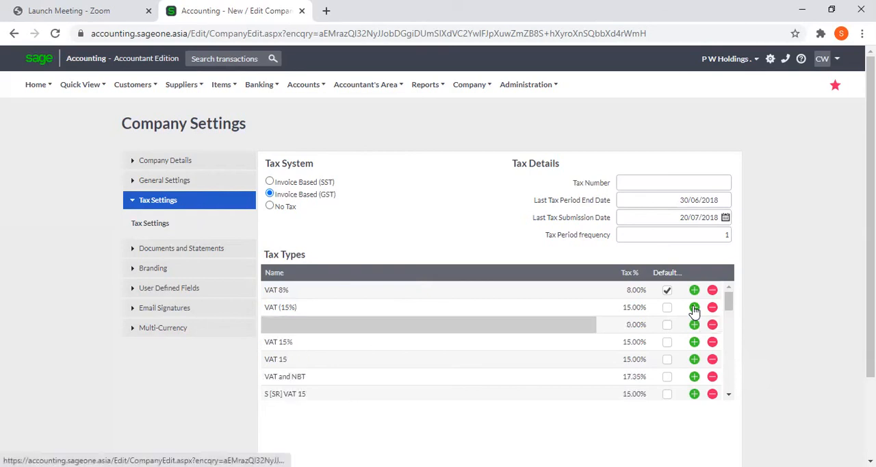
pyautogui.click(512, 331)
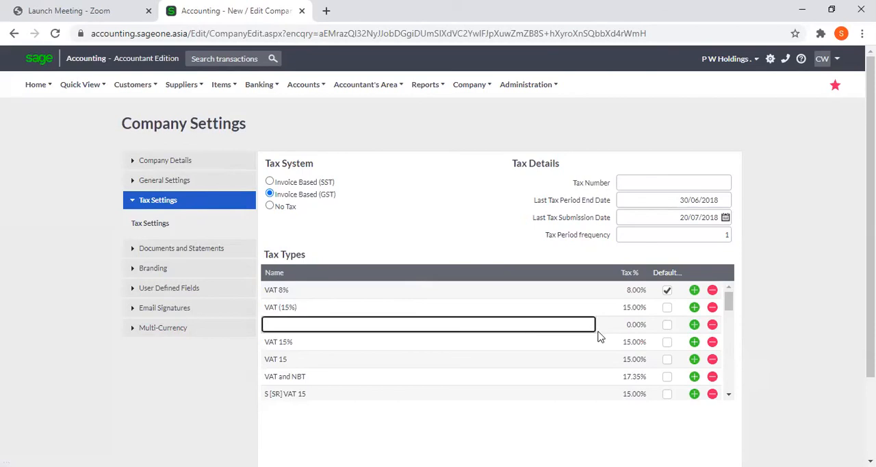
pyautogui.click(632, 327)
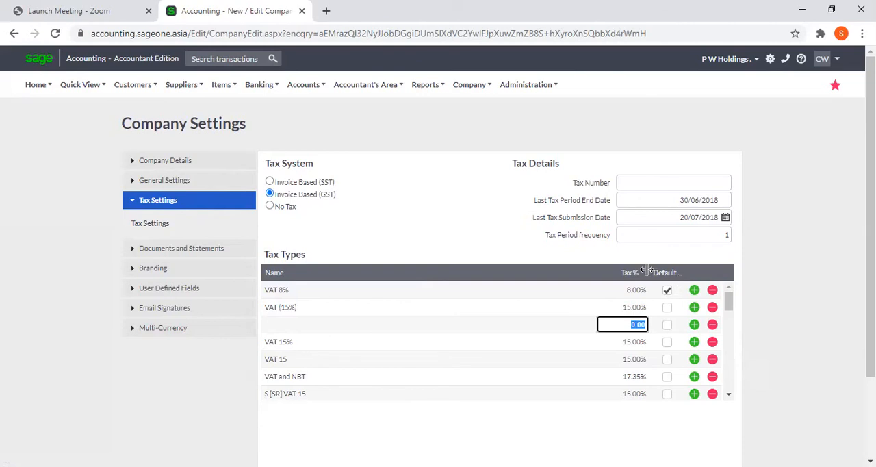
pyautogui.moveTo(647, 272); pyautogui.dragTo(491, 271)
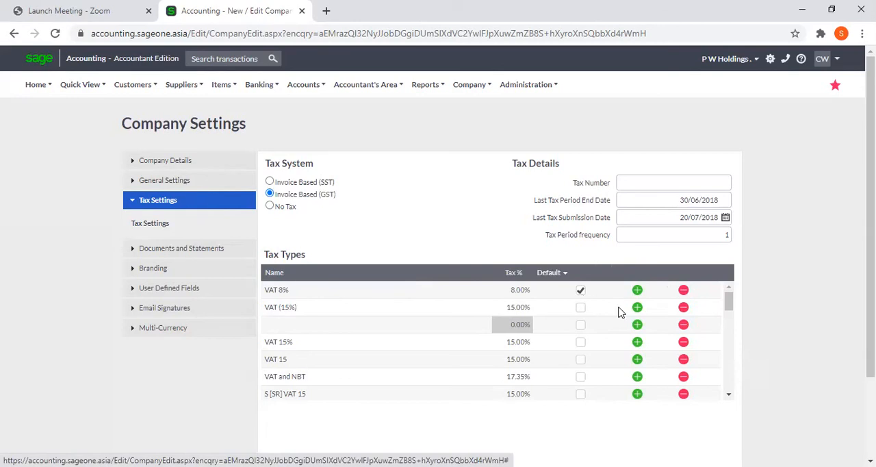
pyautogui.click(638, 308)
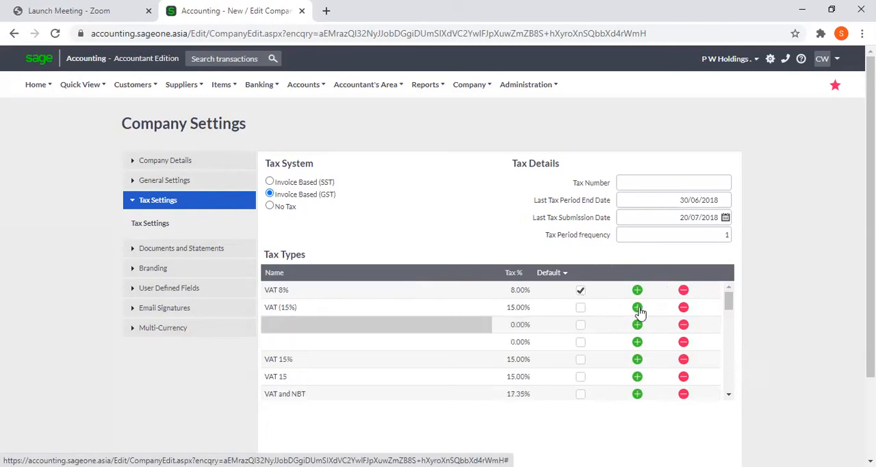
pyautogui.click(683, 328)
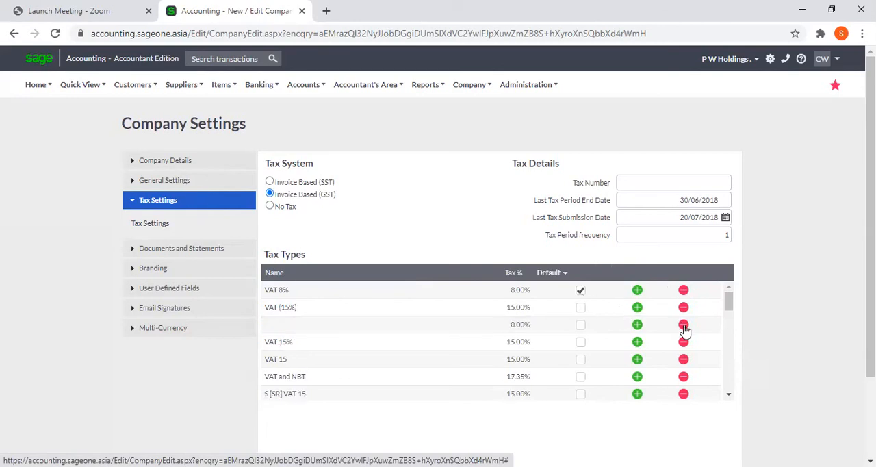
pyautogui.click(683, 325)
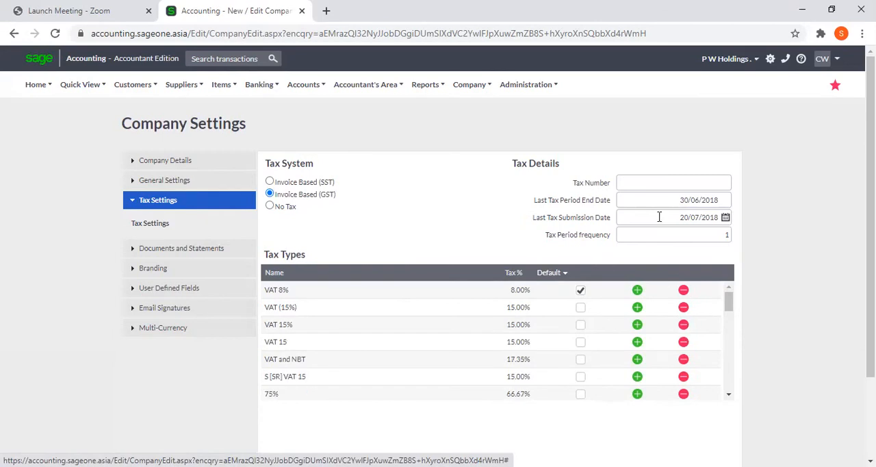
# Go through the Tax Details fields: tax number, last tax period end date, last submission date and period frequency.
pyautogui.click(645, 181)
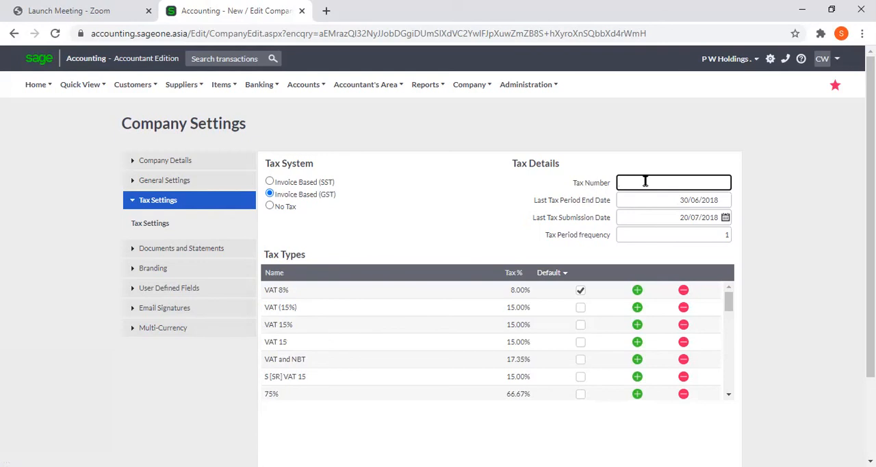
pyautogui.click(652, 200)
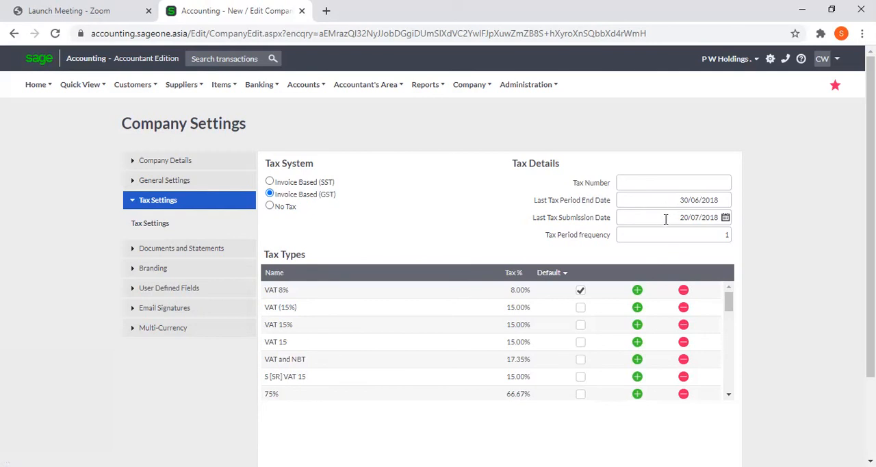
pyautogui.moveTo(665, 219)
pyautogui.click(676, 234)
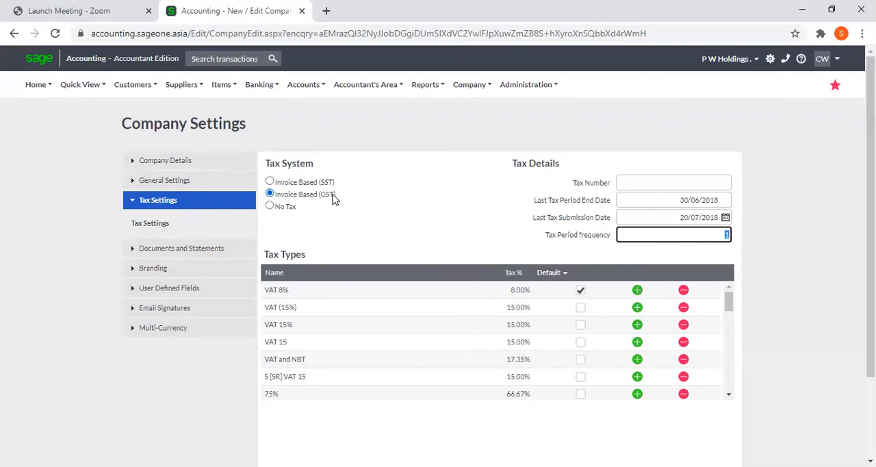
# Select Invoice Based (GST) as the tax system and dismiss the tax system change warning.
pyautogui.click(299, 197)
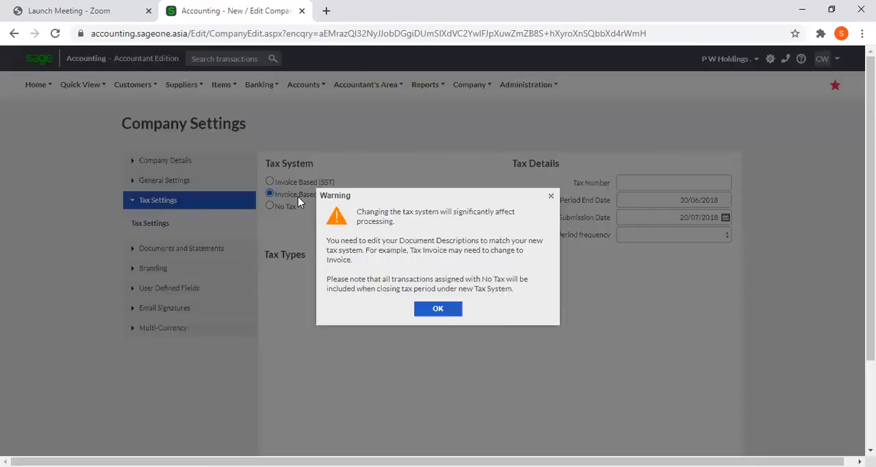
pyautogui.click(551, 197)
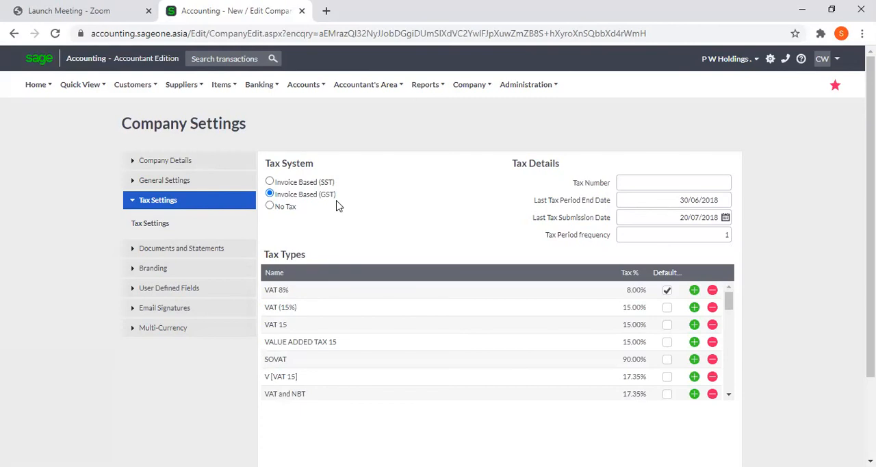
pyautogui.scroll(-2, 694, 297)
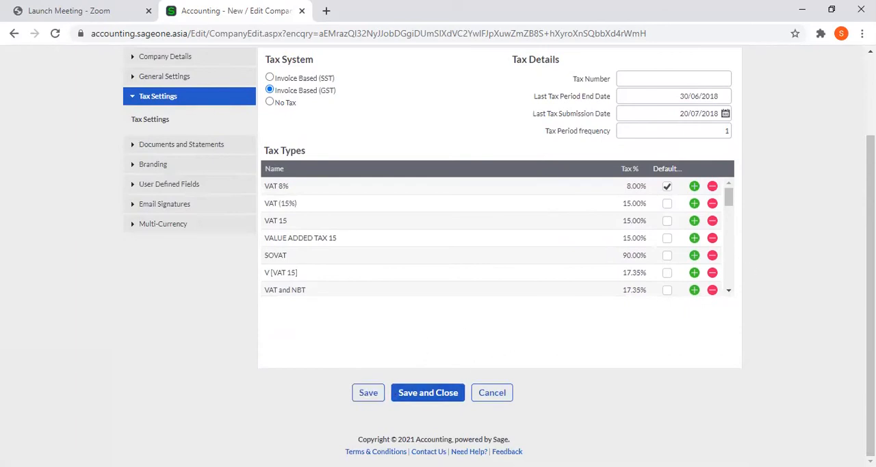
pyautogui.scroll(2, 438, 256)
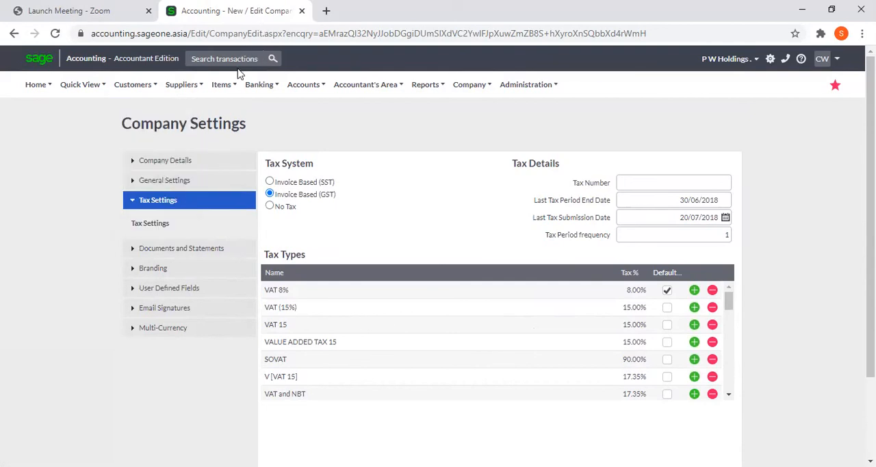
# Duplicate the Company Settings browser tab and start a new customer tax invoice in the copy.
pyautogui.rightClick(234, 14)
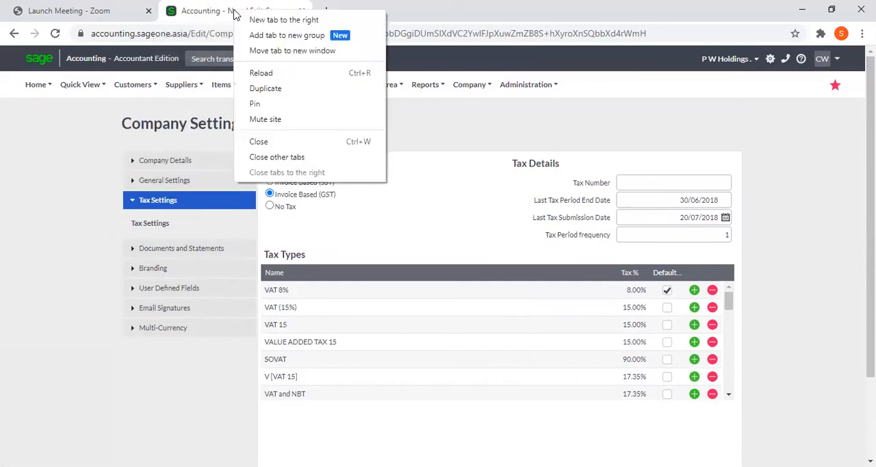
pyautogui.click(264, 88)
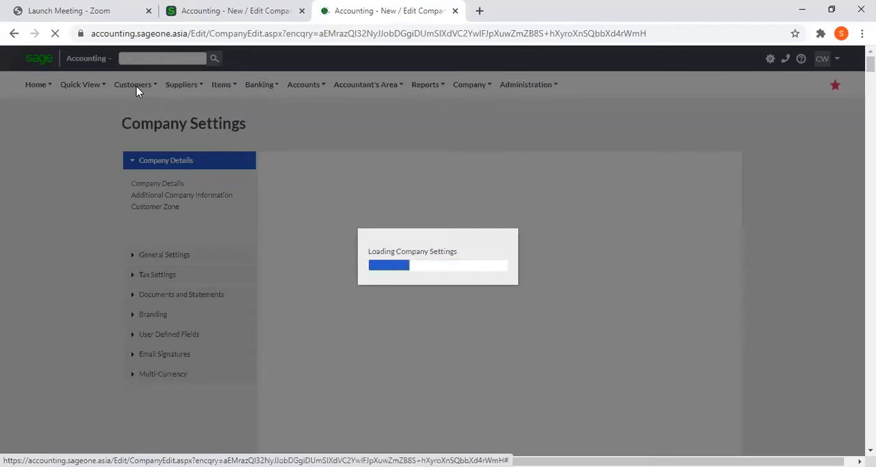
pyautogui.moveTo(137, 91)
pyautogui.moveTo(184, 145)
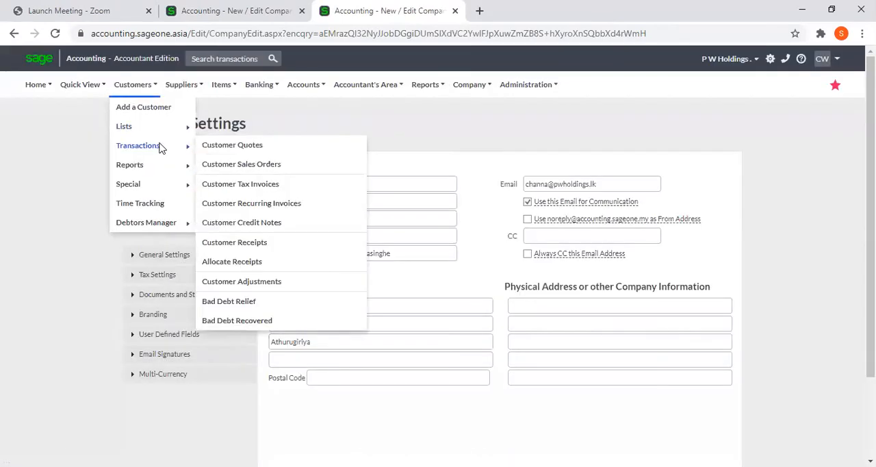
pyautogui.click(249, 185)
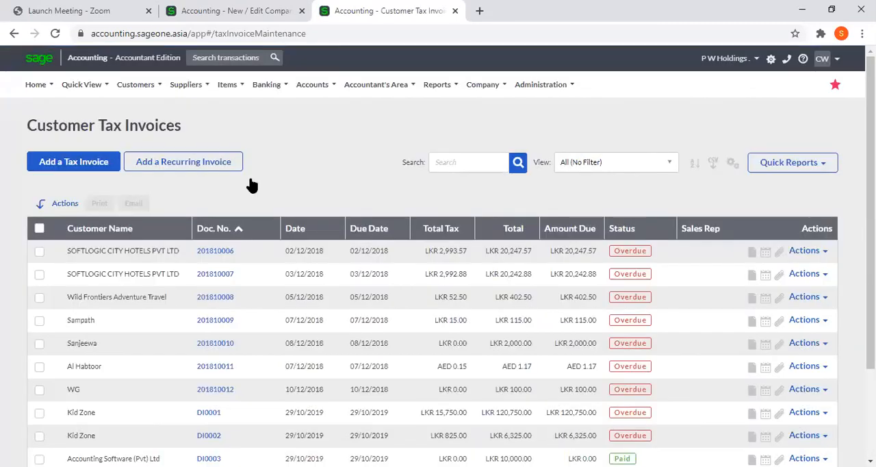
pyautogui.click(64, 161)
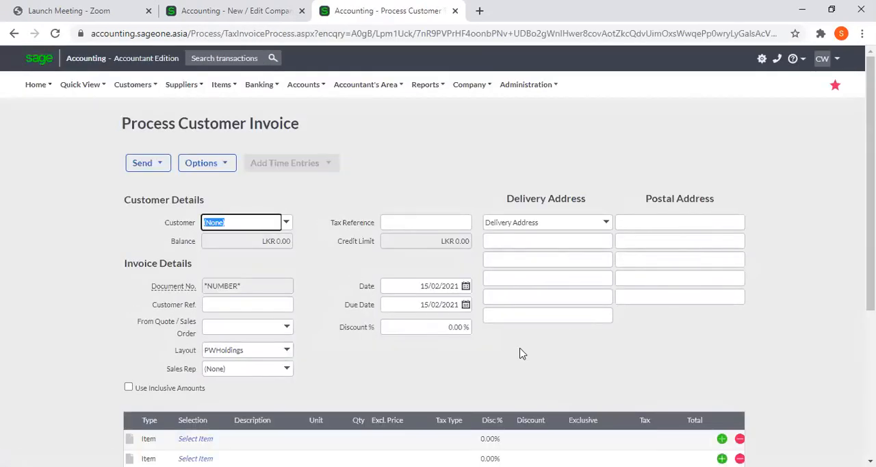
# Set the first invoice line's tax type to VAT 8% and its exclusive price to 100.
pyautogui.click(448, 440)
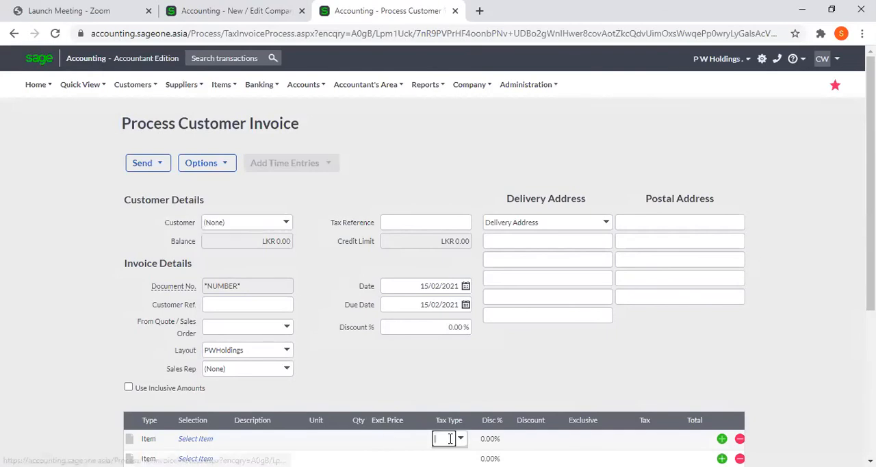
pyautogui.click(461, 440)
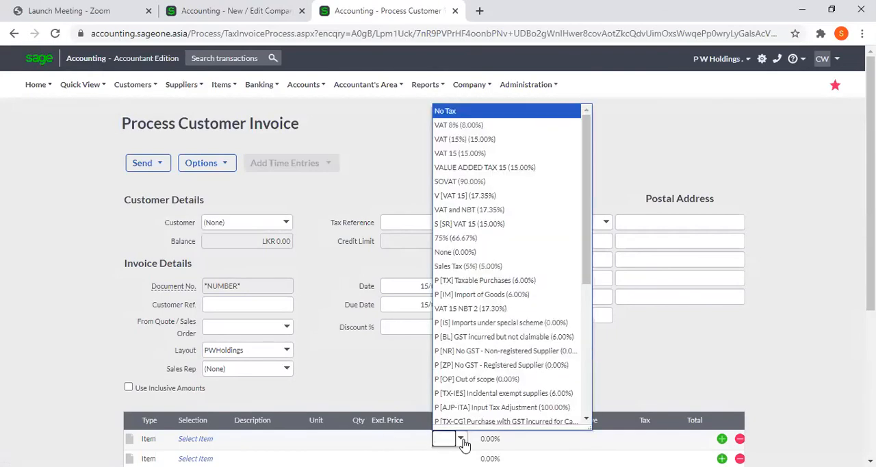
pyautogui.click(478, 129)
pyautogui.click(383, 440)
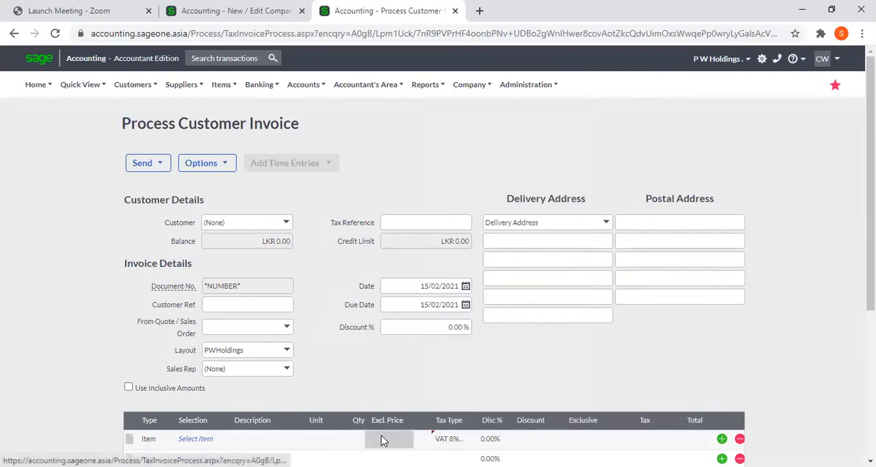
pyautogui.write('100')
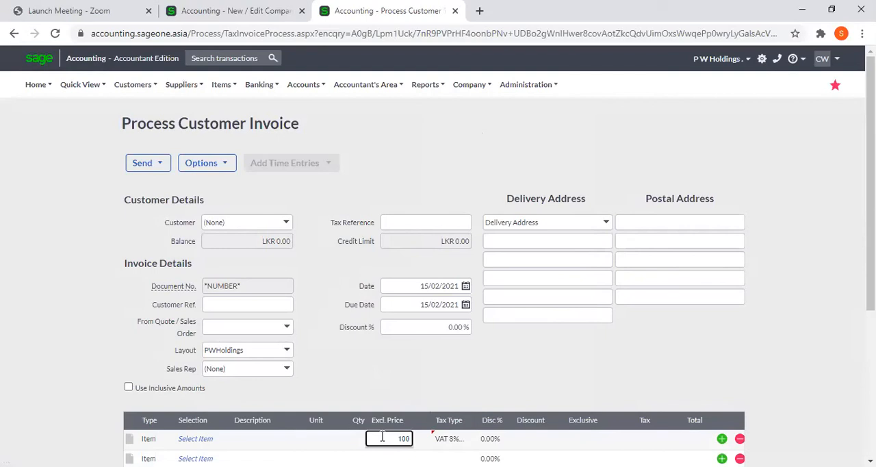
pyautogui.press('Tab')
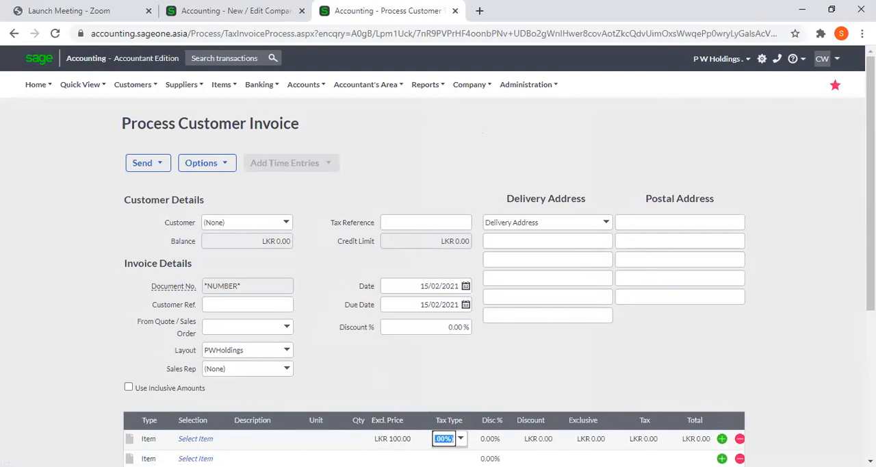
pyautogui.press('Tab')
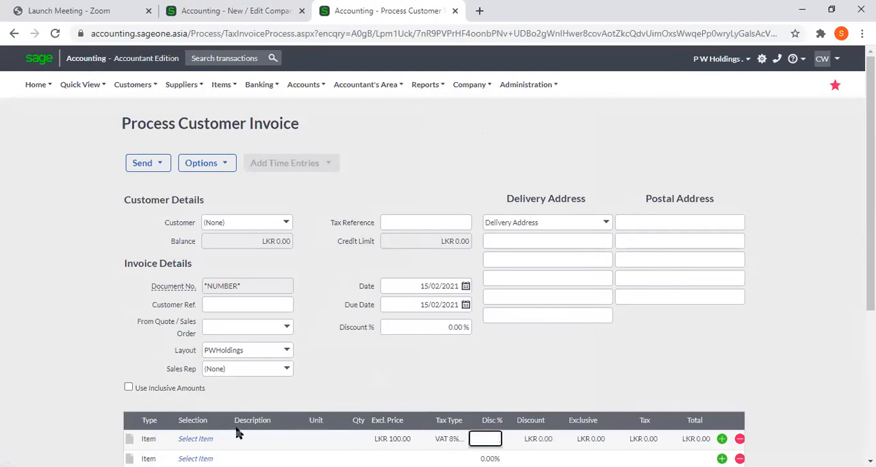
pyautogui.click(210, 440)
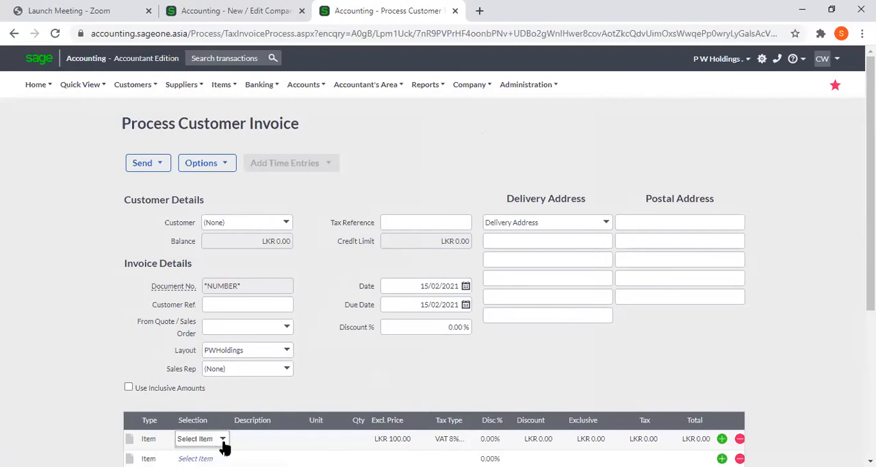
pyautogui.click(222, 441)
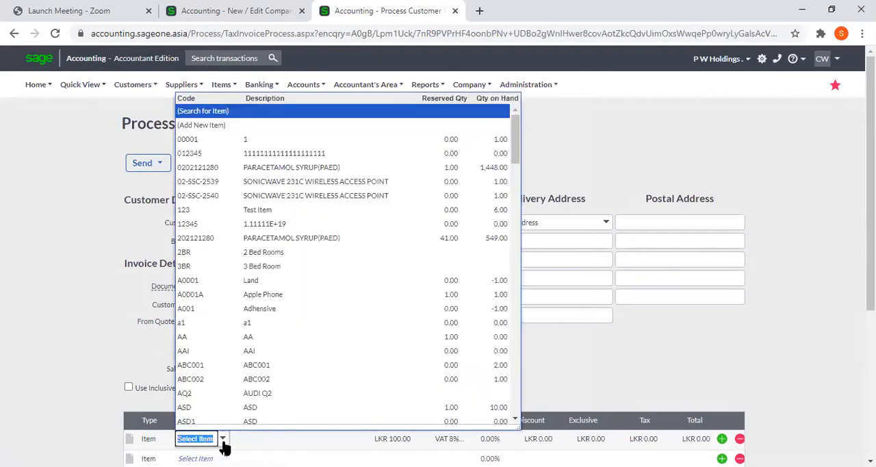
pyautogui.click(266, 167)
pyautogui.press('Tab')
pyautogui.press('Tab')
pyautogui.press('Tab')
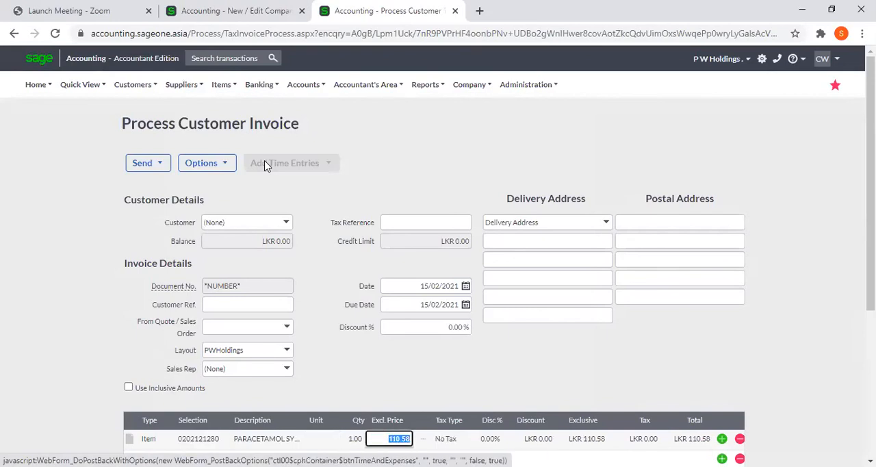
pyautogui.write('100')
pyautogui.press('Tab')
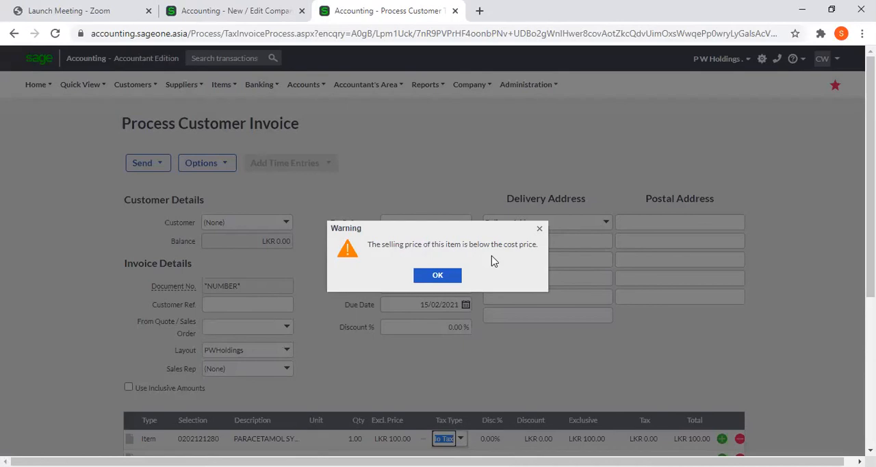
pyautogui.click(445, 275)
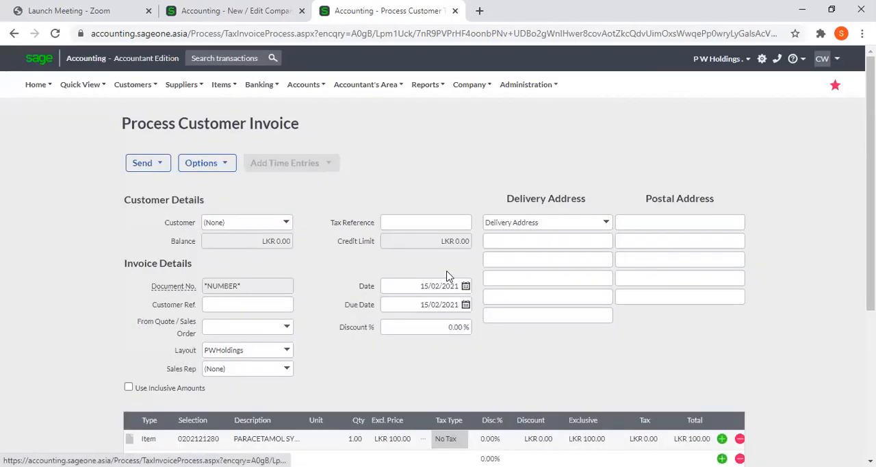
# Set the paracetamol line's tax type to VAT 8% and check the invoice's tax and total amounts.
pyautogui.click(448, 438)
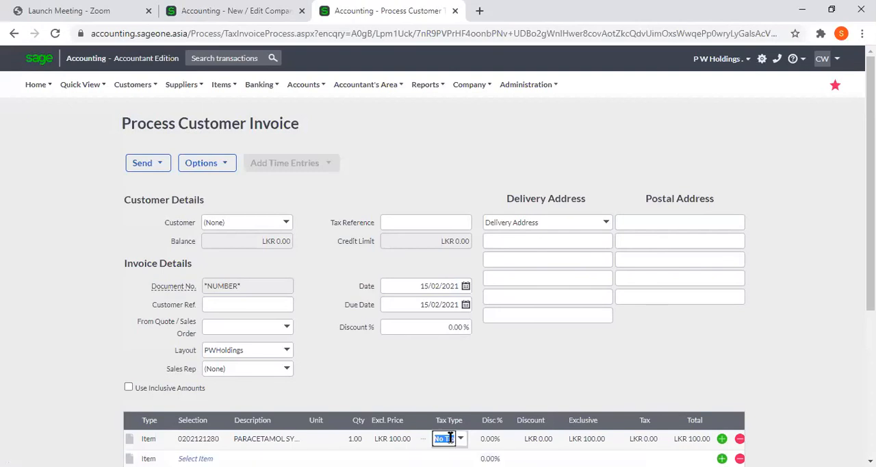
pyautogui.click(461, 440)
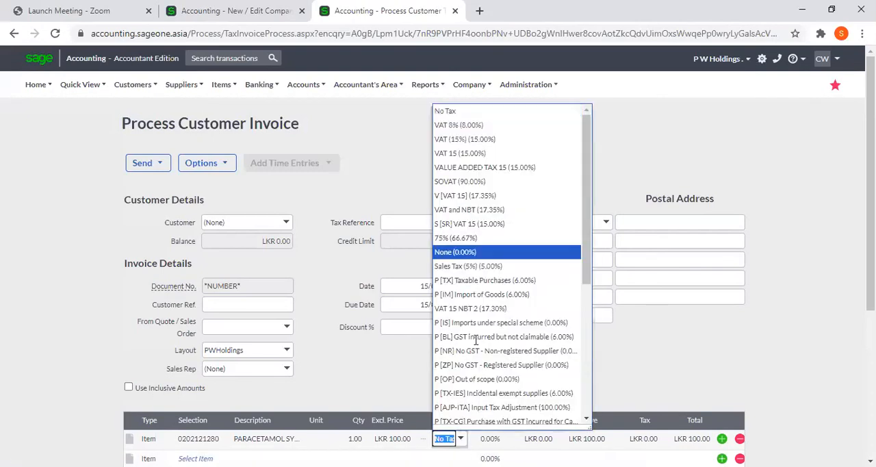
pyautogui.click(488, 129)
pyautogui.press('Tab')
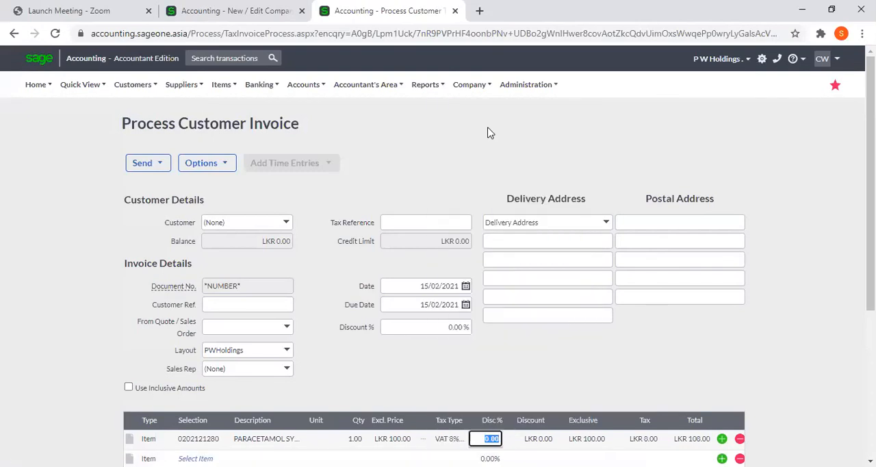
pyautogui.press('Tab')
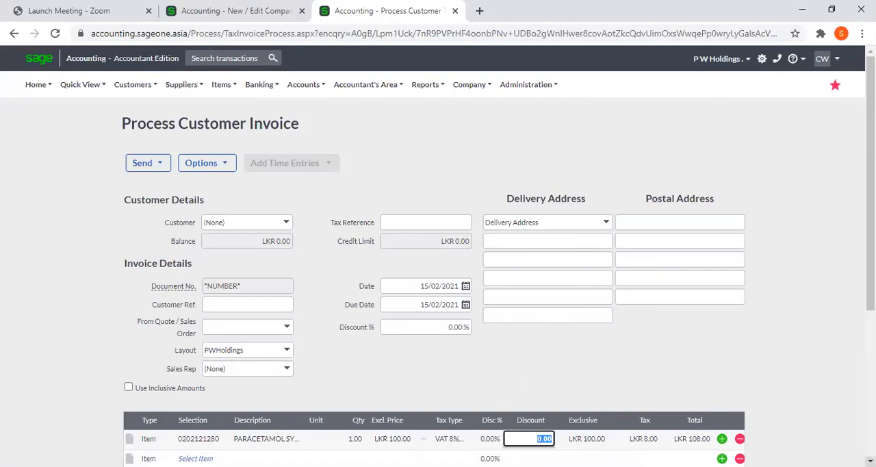
pyautogui.scroll(-2, 628, 363)
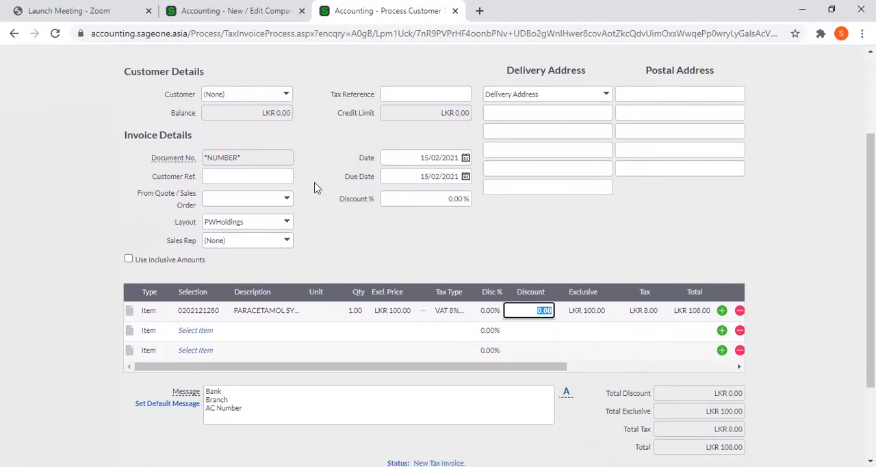
# Return to the browser tab showing the Tax Settings of Company Settings.
pyautogui.click(225, 8)
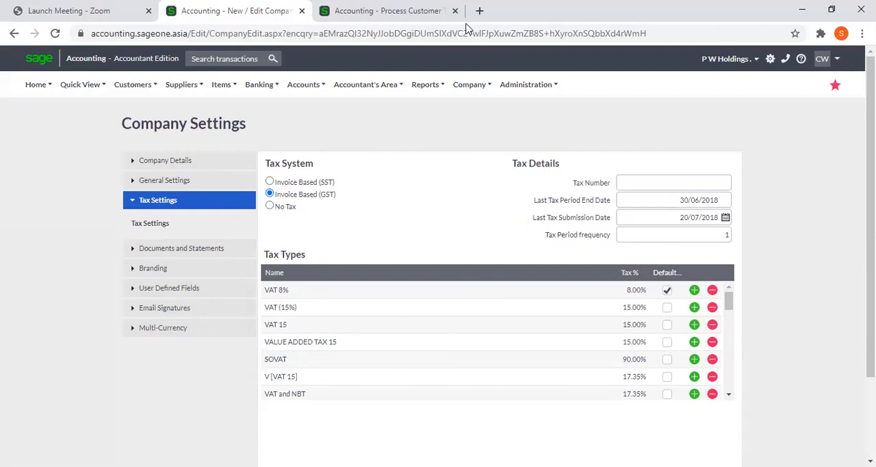
pyautogui.click(466, 24)
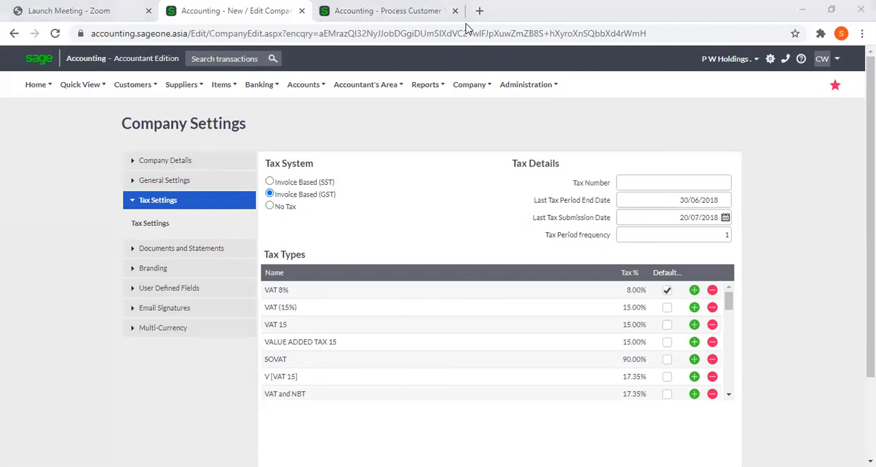